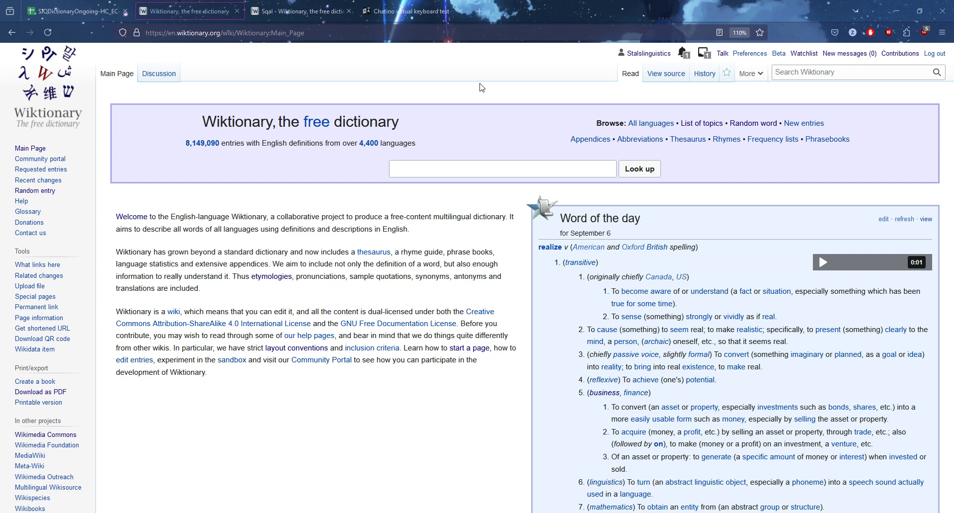
Switch to the SqaI entry and open its Noun section for editing.
click(291, 19)
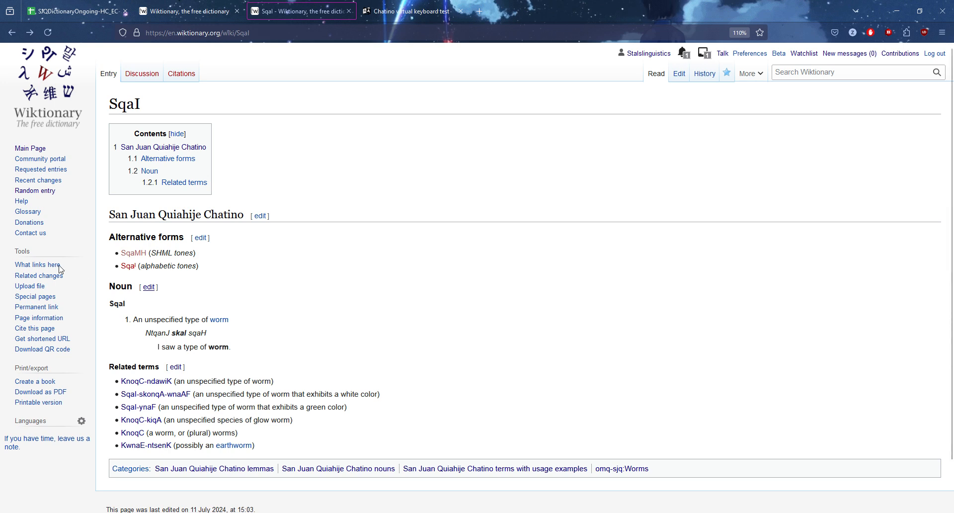
click(649, 472)
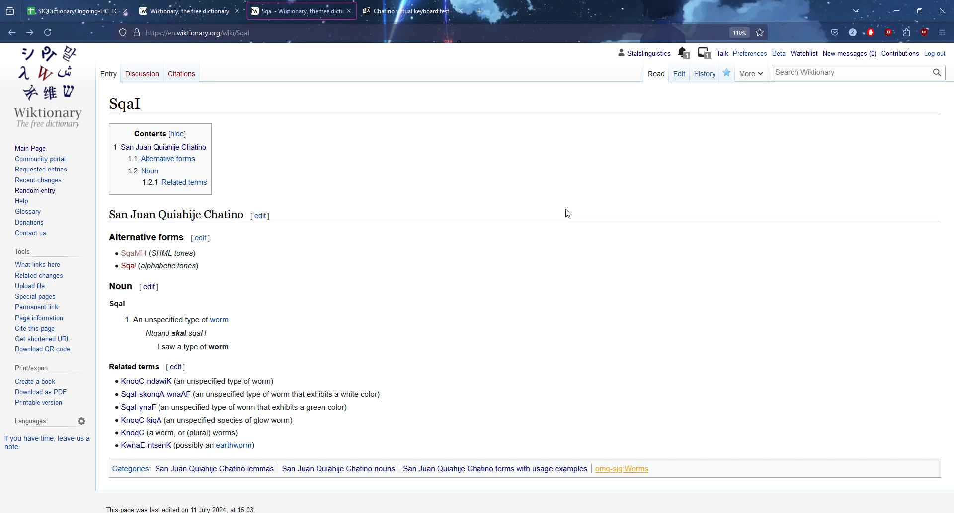
click(148, 287)
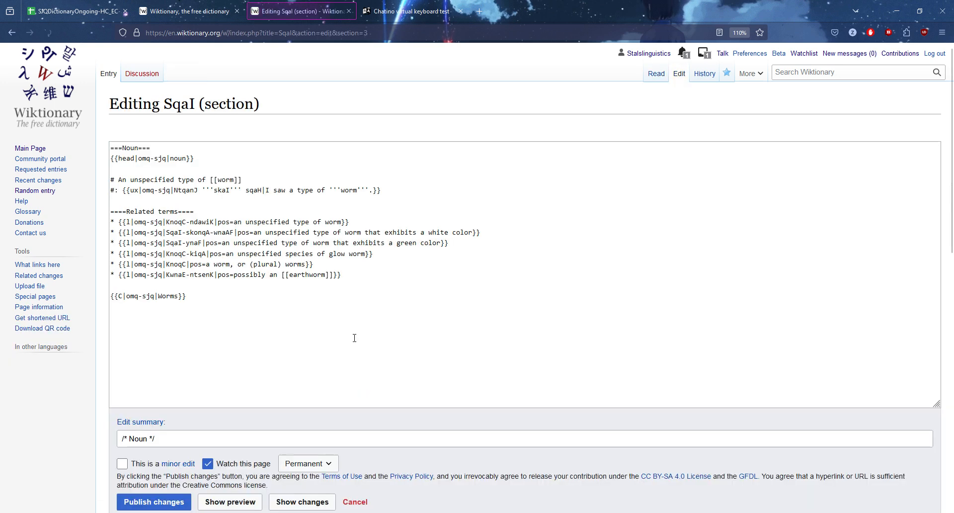
drag(239, 316, 31, 145)
click(267, 326)
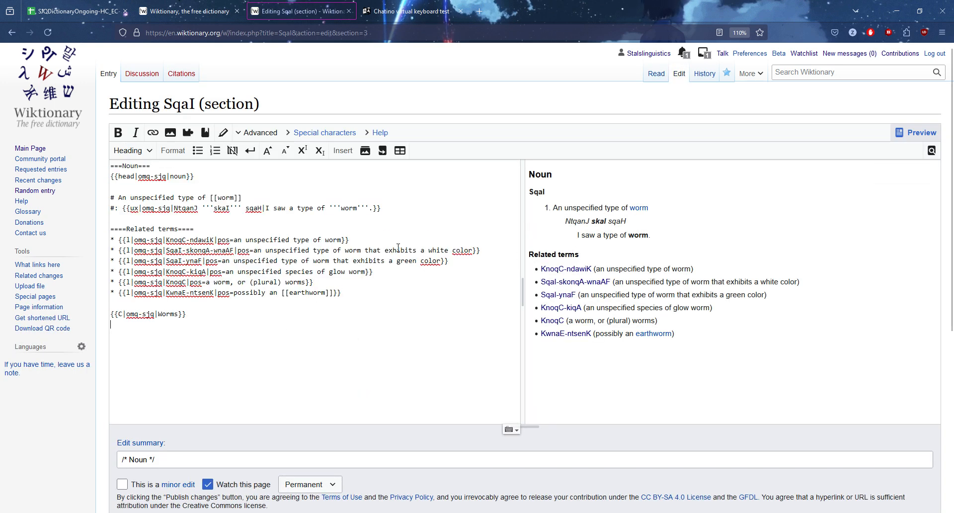
Replace the noun definition with "A larva" and the bold "worm" in the example translation with "larva".
drag(247, 198, 118, 201)
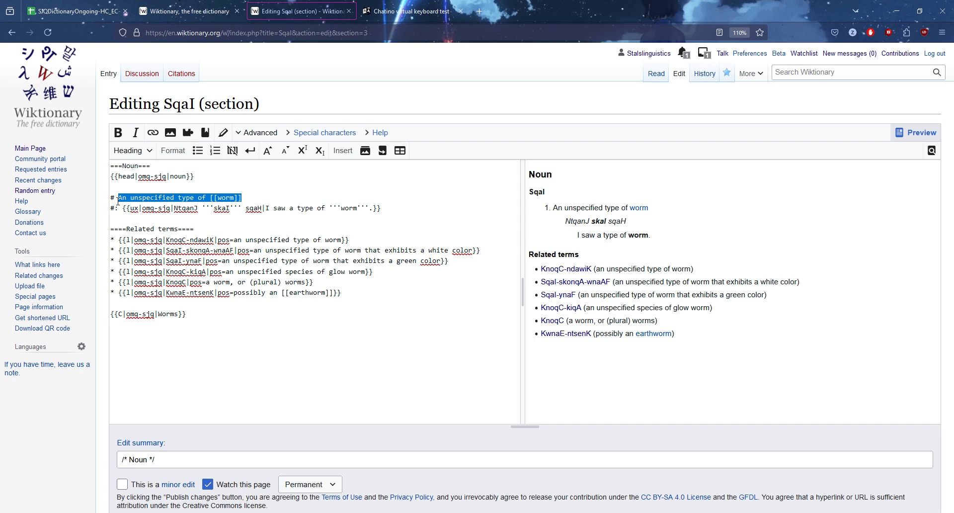
text(A larva)
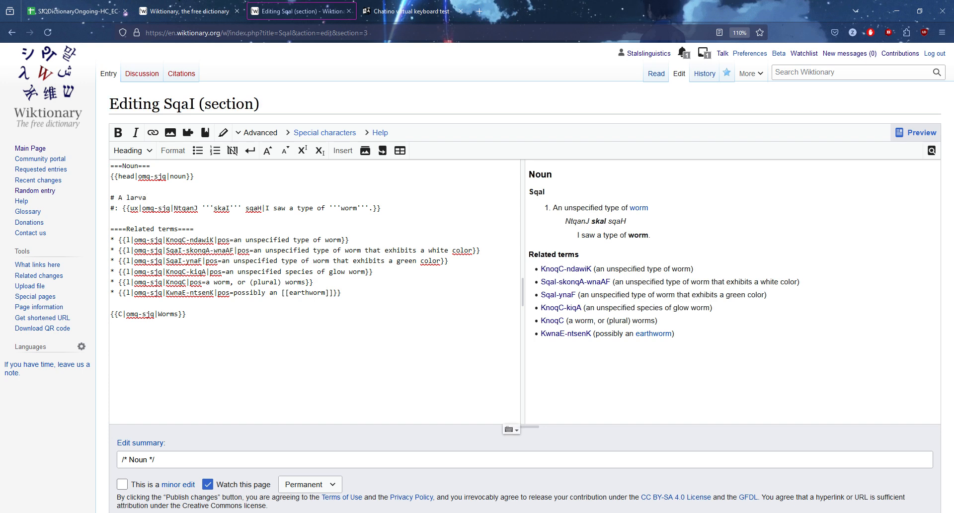
double_click(351, 209)
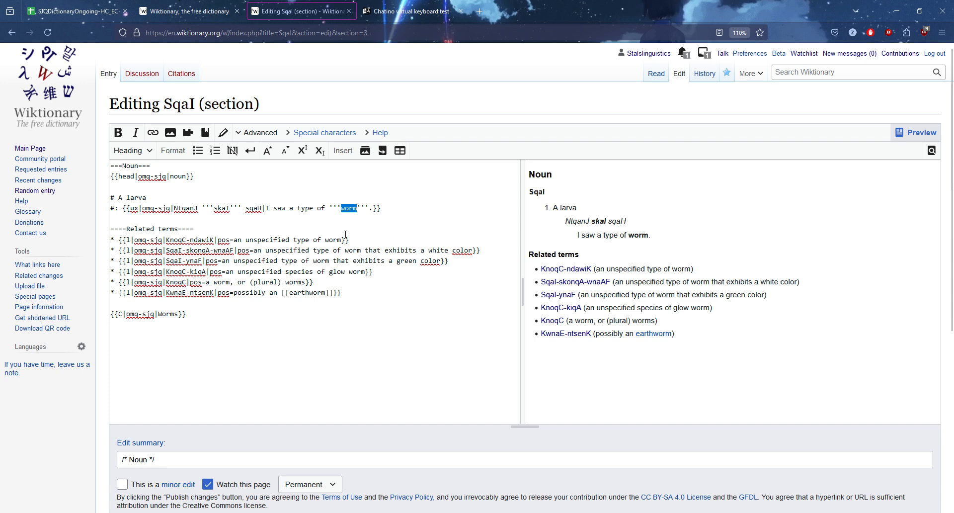
text(larva)
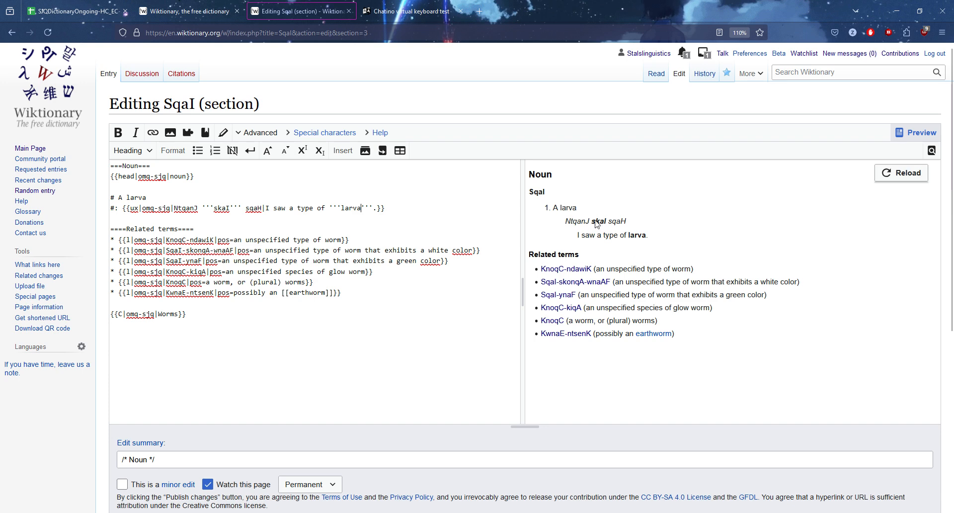
click(126, 198)
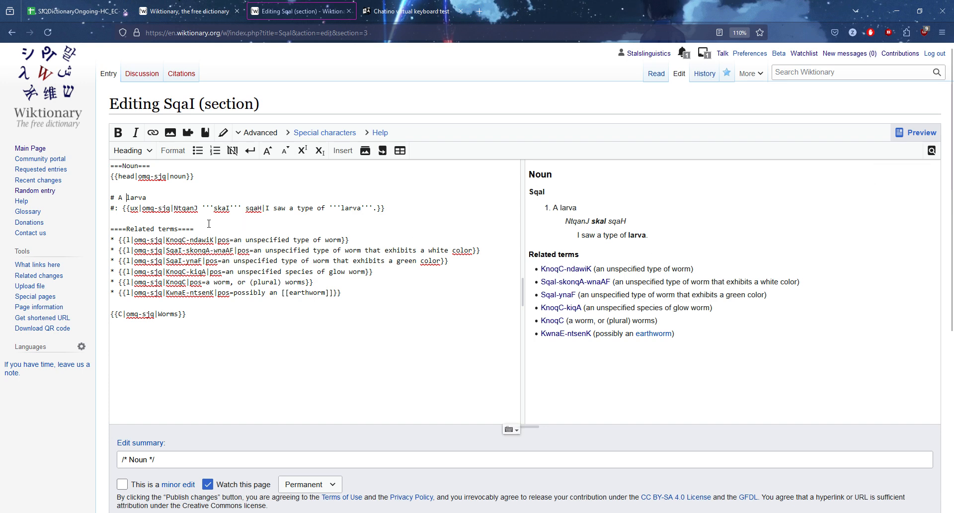
Turn the word "larva" in the definition into a wiki link by enclosing it in double square brackets.
mouse_move(568, 276)
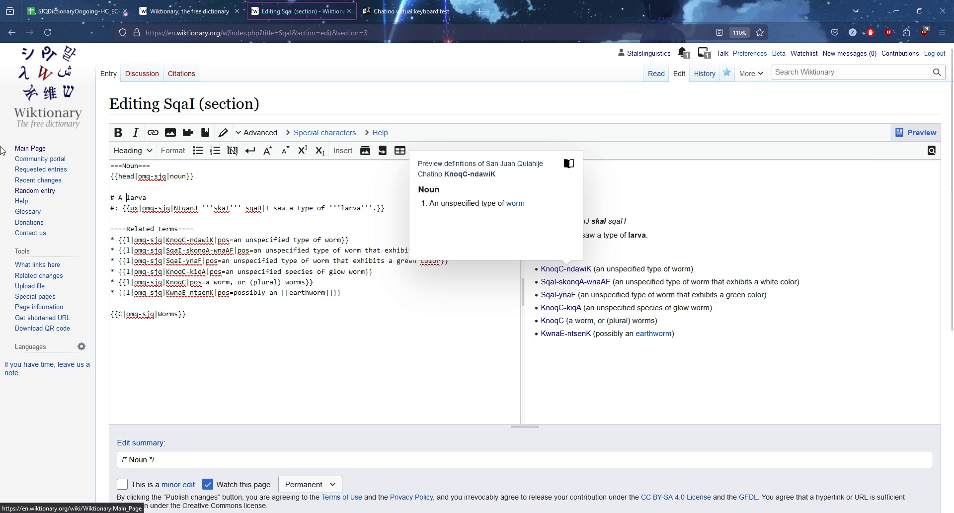
click(143, 198)
double_click(143, 197)
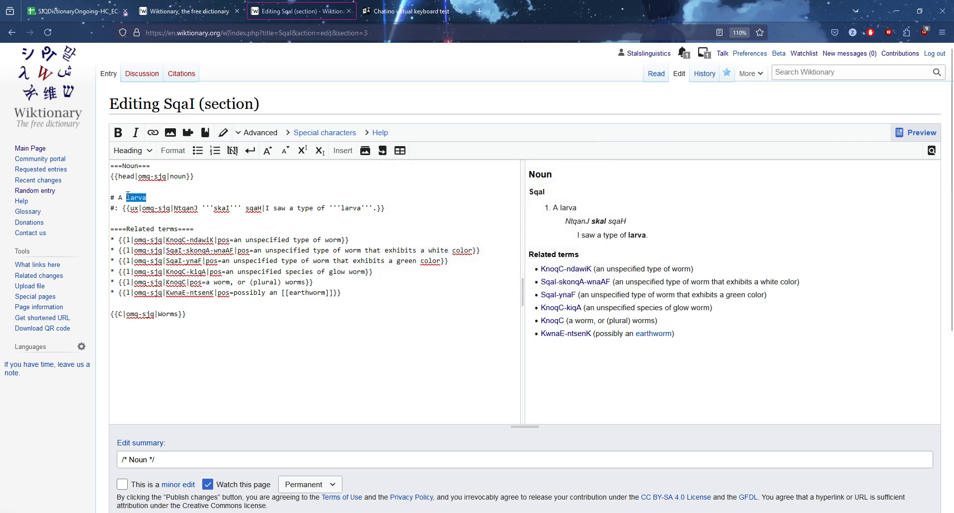
click(129, 198)
text([[)
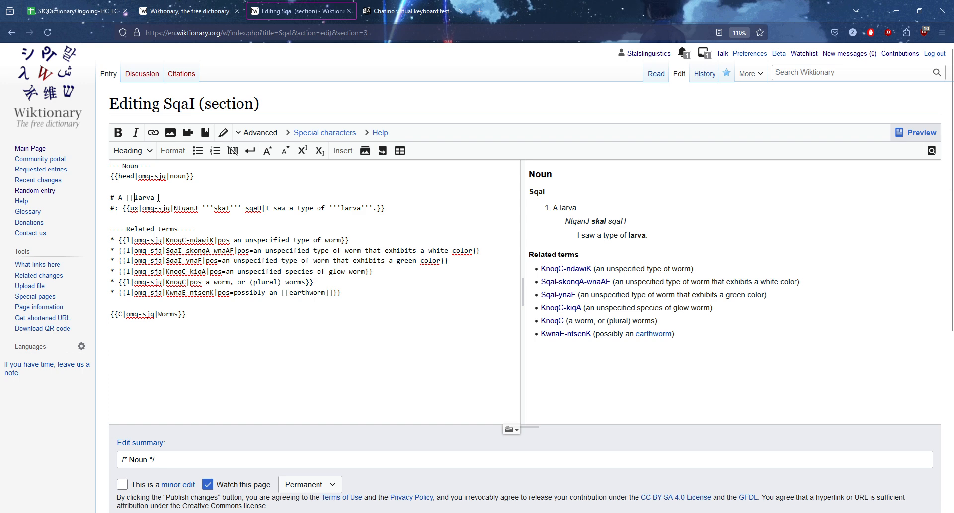
click(159, 197)
text(]])
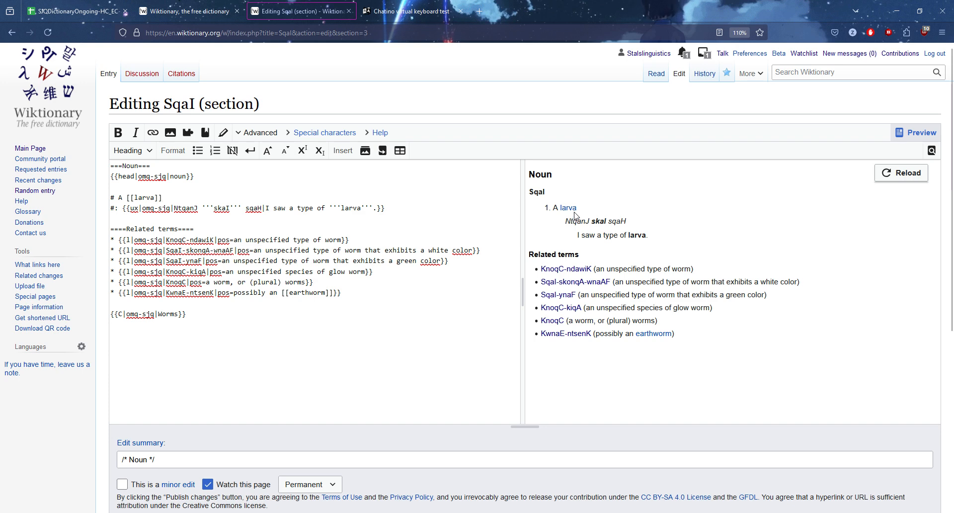
Examine the English definitions of "larva" in the link's preview popup.
mouse_move(571, 209)
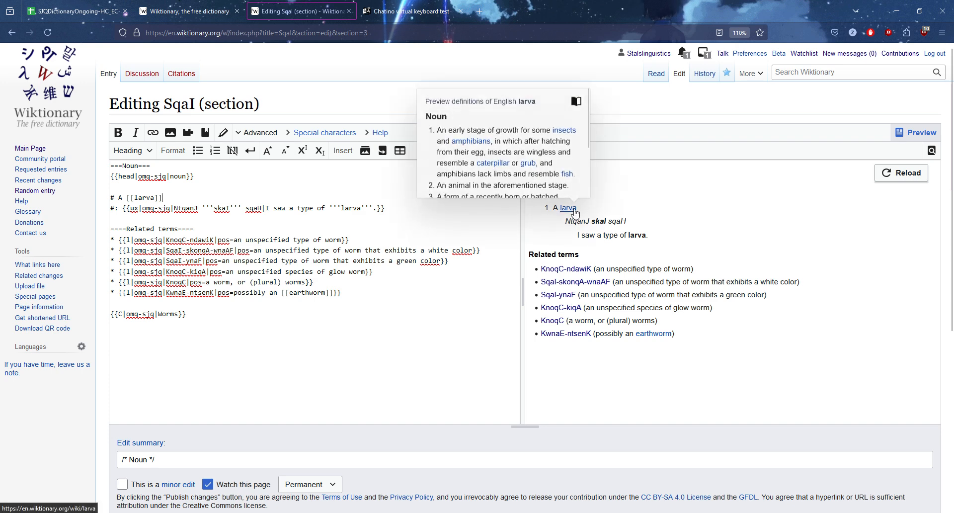
scroll(561, 166, down, 2)
scroll(561, 166, up, 2)
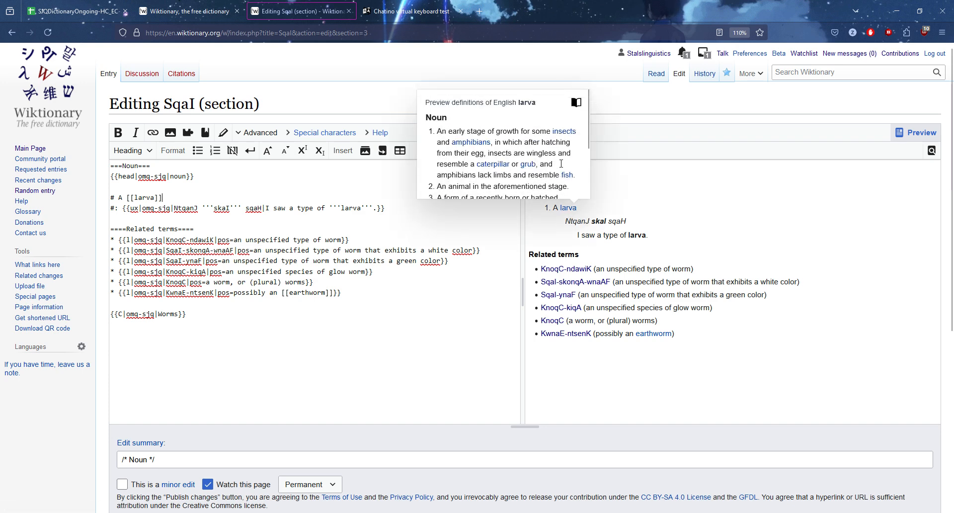
scroll(562, 166, down, 2)
scroll(562, 164, up, 2)
scroll(561, 163, up, 1)
scroll(561, 164, down, 2)
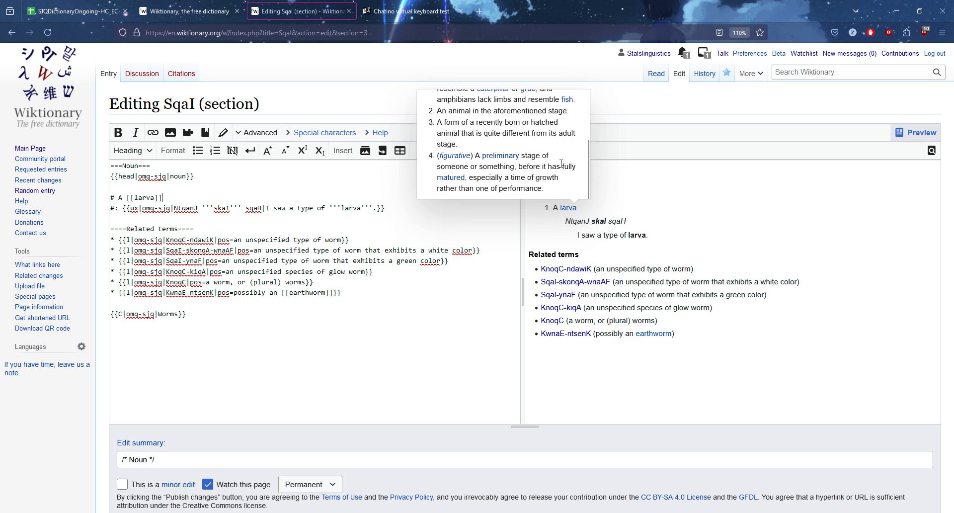
scroll(562, 166, up, 2)
scroll(563, 167, down, 2)
scroll(562, 166, down, 3)
scroll(562, 164, up, 4)
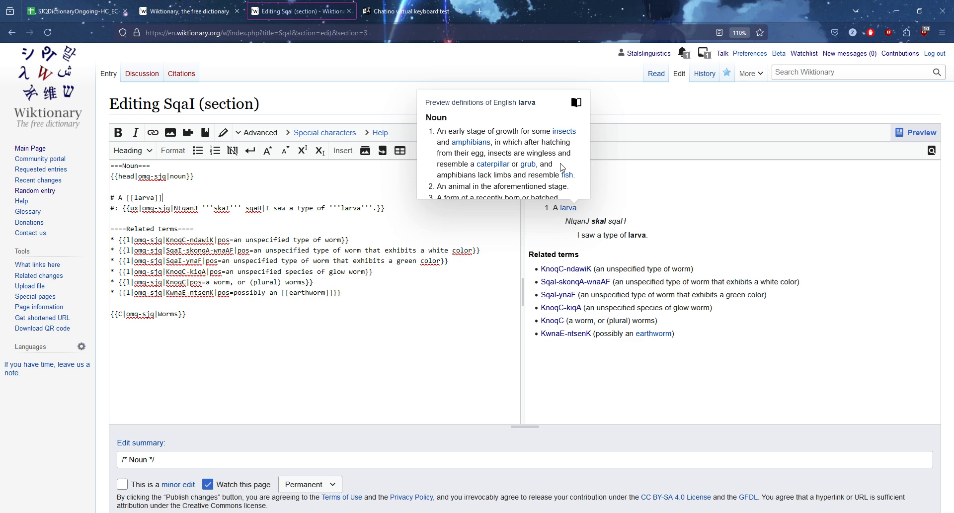
Undo all the larva edits in the definition and the example translation.
key(ctrl+z)
key(ctrl+z)
key(ctrl+z)
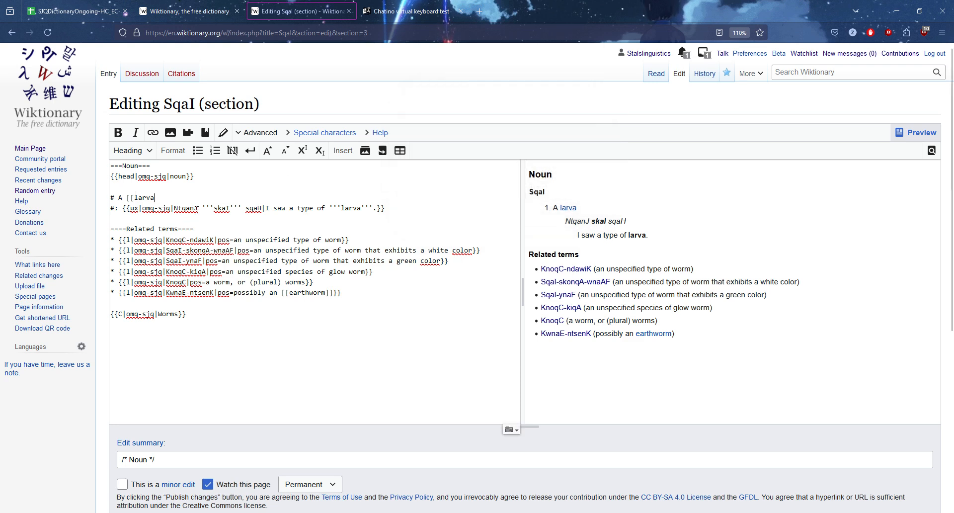
key(ctrl+z)
click(283, 192)
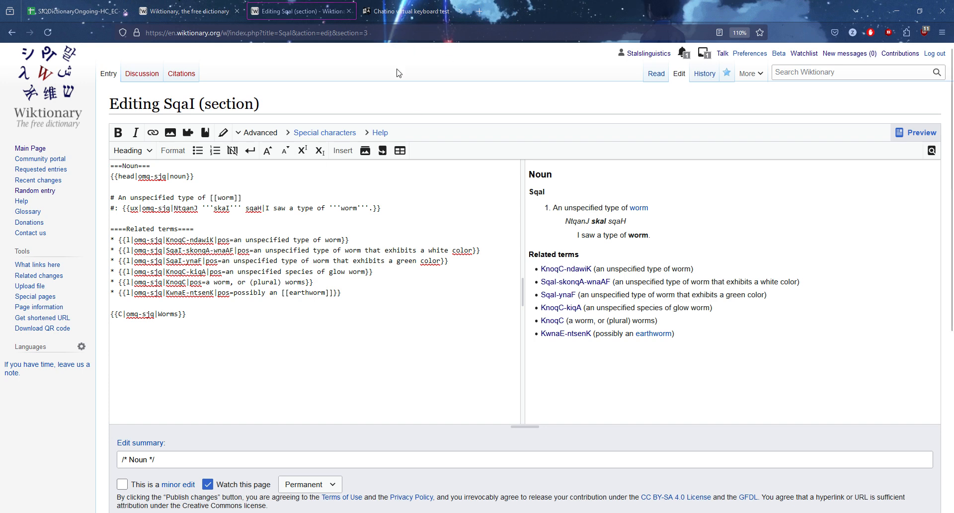
Return to the SqaI entry and open the whole page's source for editing.
key(alt+Left)
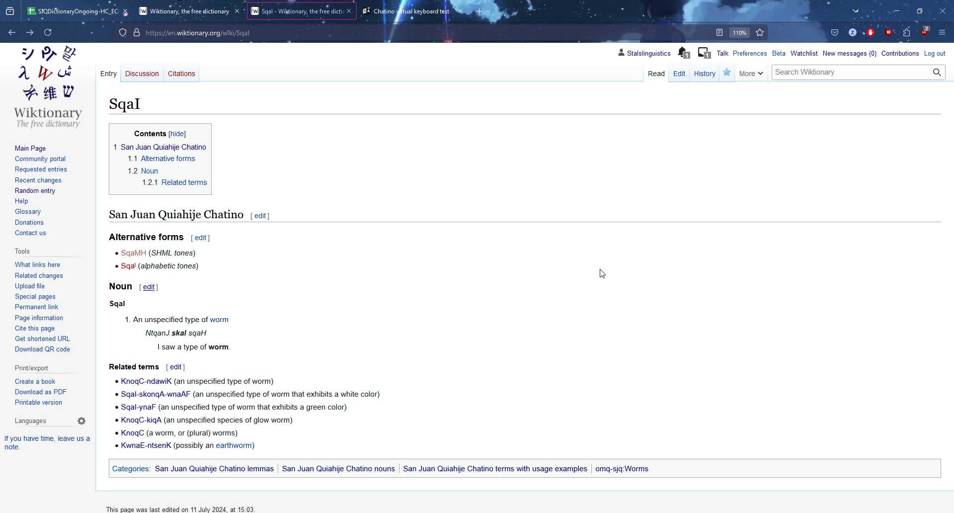
click(679, 74)
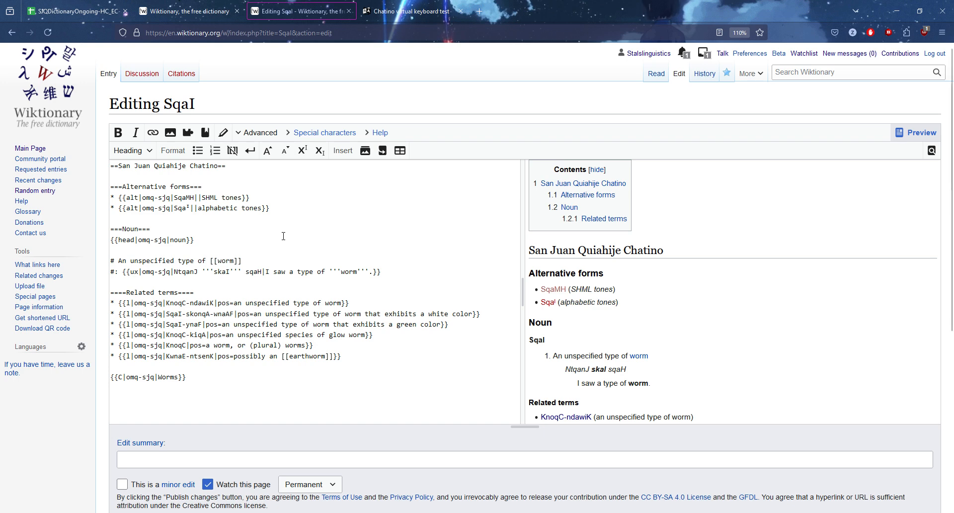
click(246, 381)
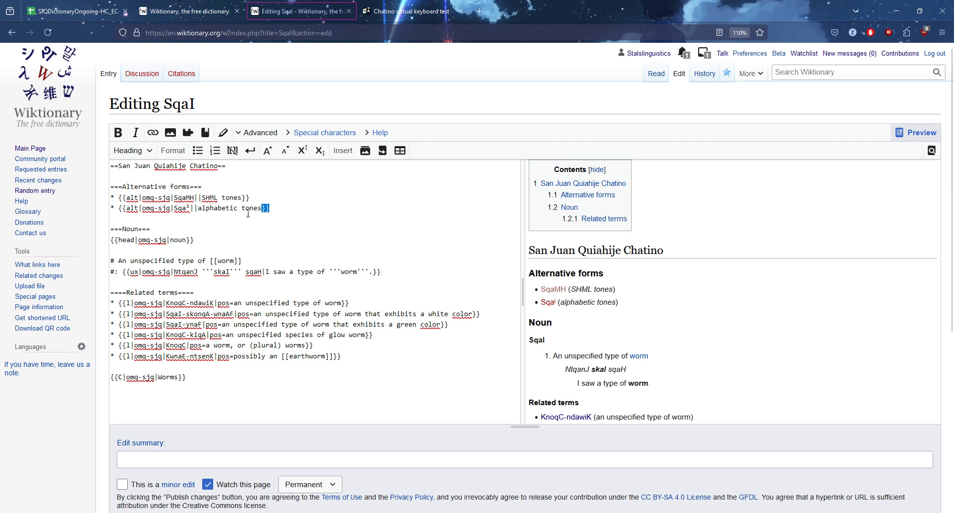
Duplicate the "alphabetic tones" line on a new line directly below it under Alternative forms.
triple_click(271, 209)
key(ctrl+c)
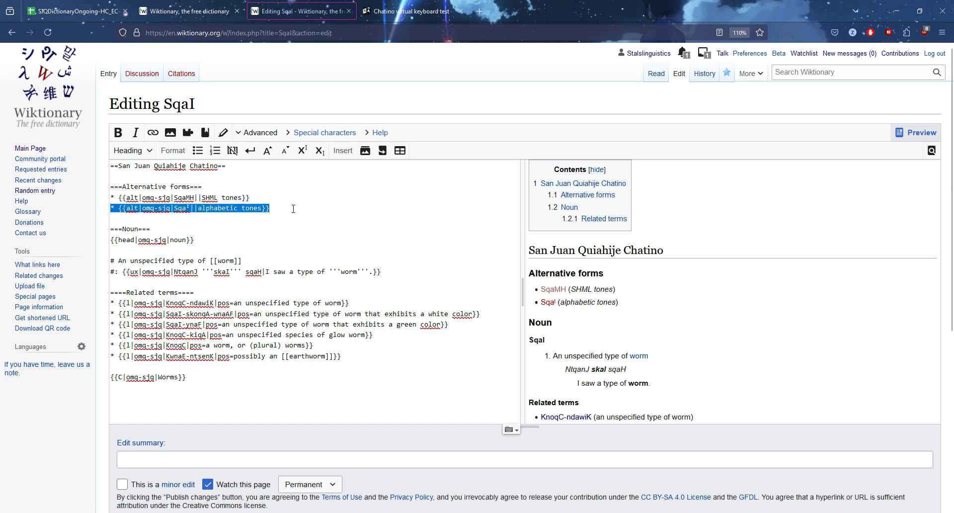
click(293, 207)
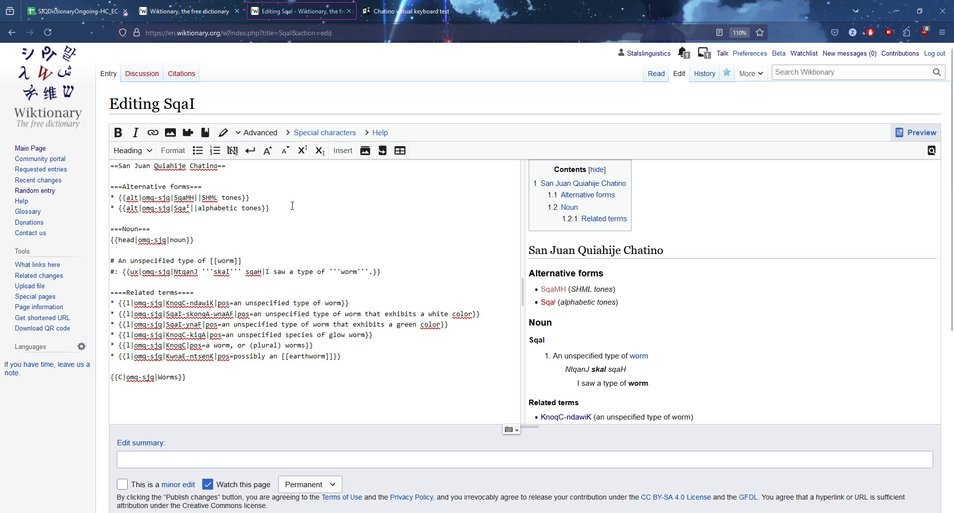
key(Return)
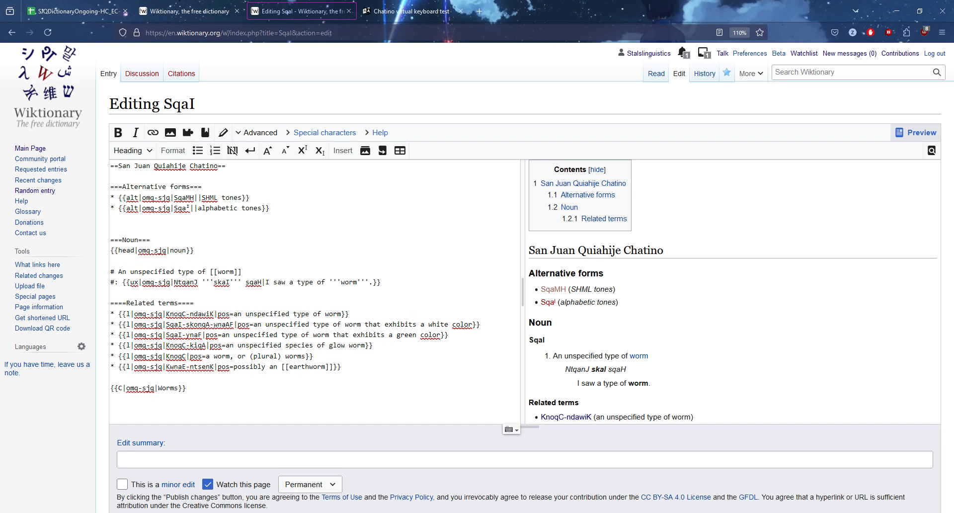
key(ctrl+v)
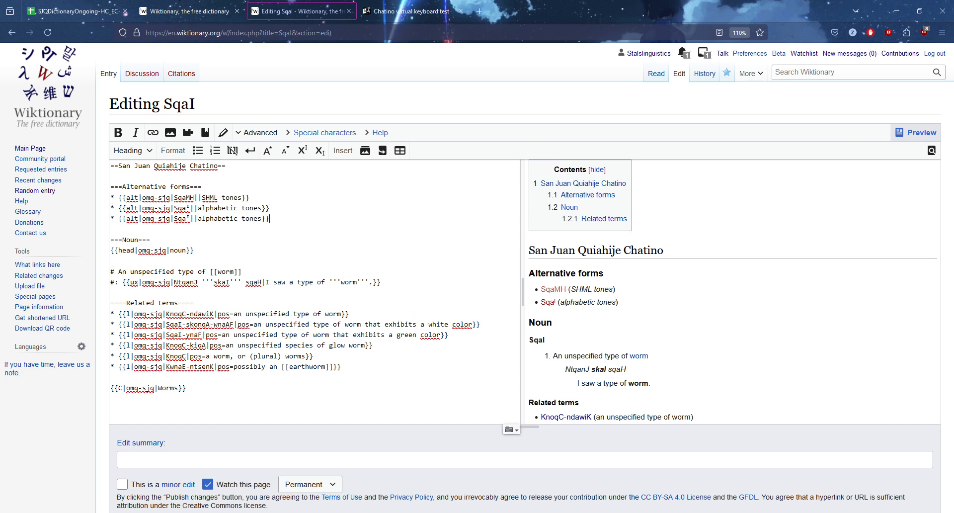
Label the duplicated alternative form "spelling variant" and change its spelling to Sxqaᴵ.
drag(262, 219, 199, 222)
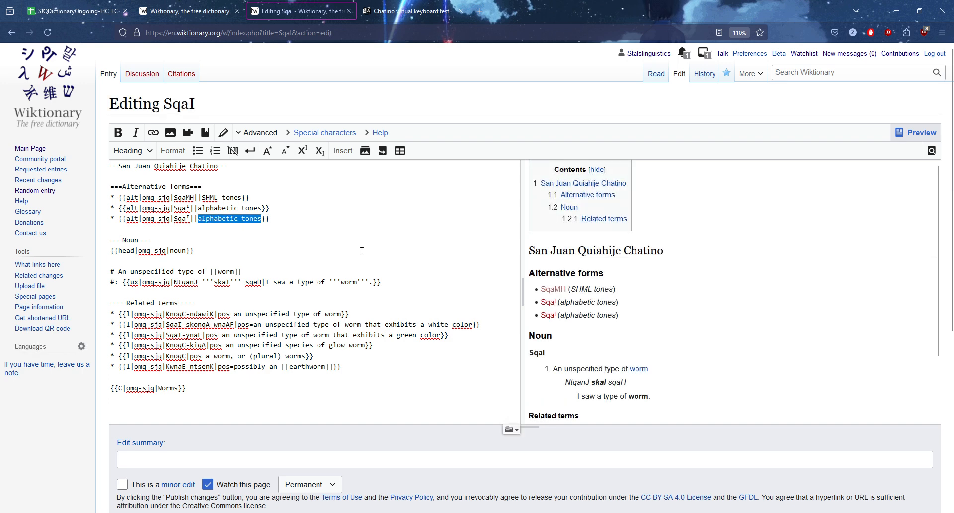
text(spelling varian)
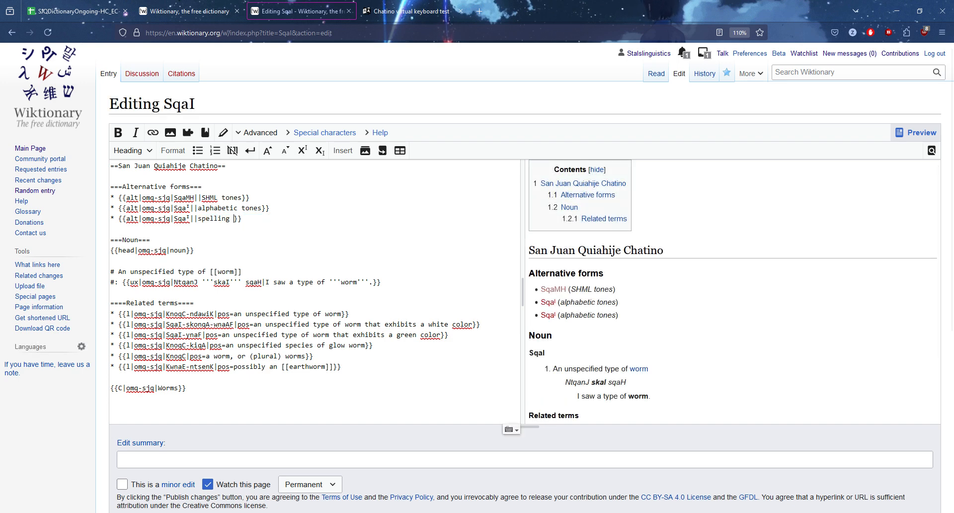
text(t)
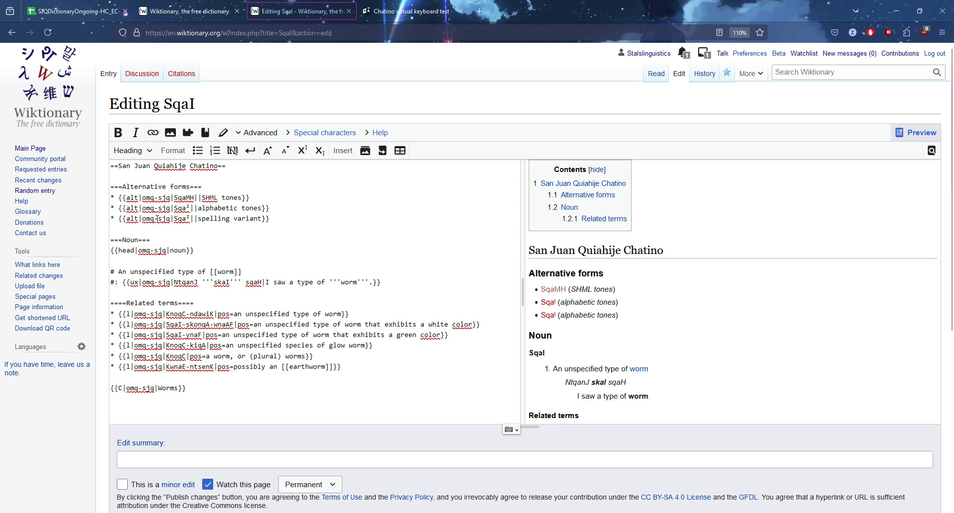
click(178, 218)
text(x)
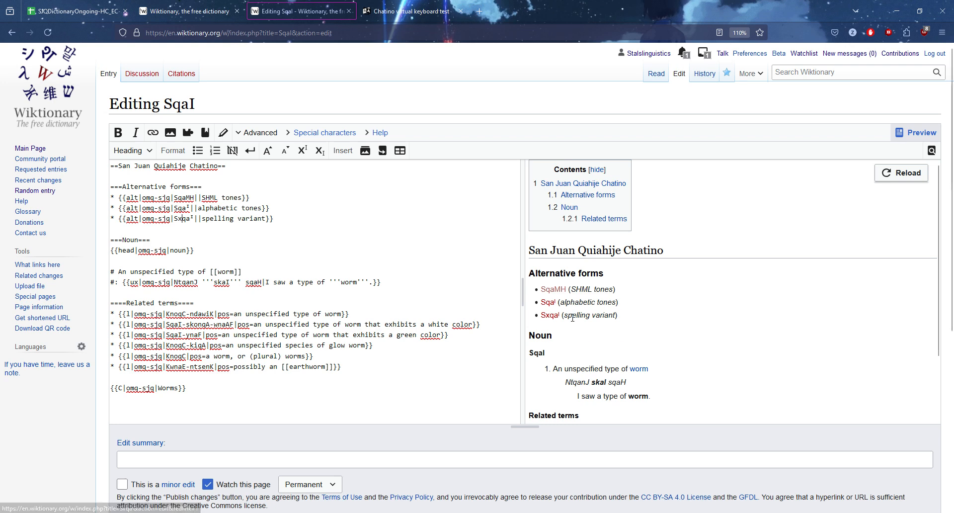
drag(564, 316, 616, 316)
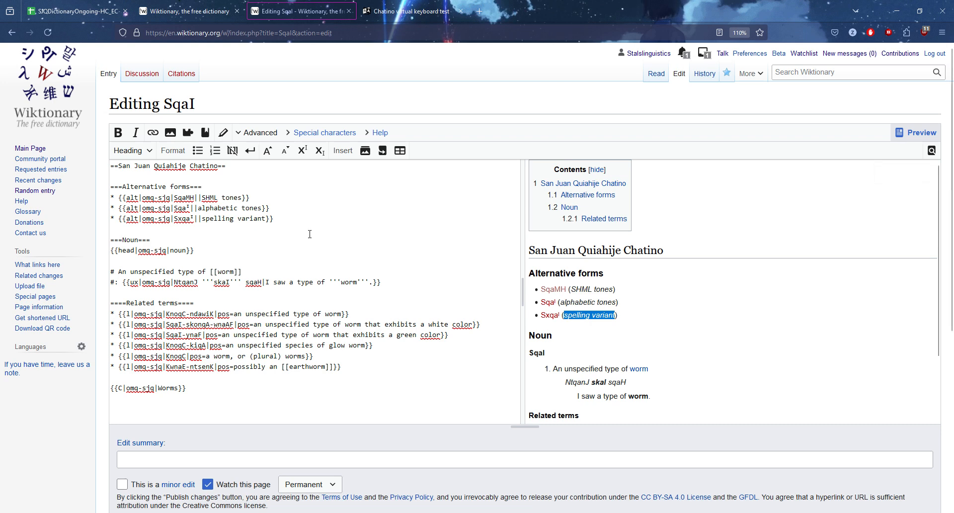
Change the spelling of the "alphabetic tones" alternative form to Chqaᴵ.
click(178, 209)
key(BackSpace)
text(CC)
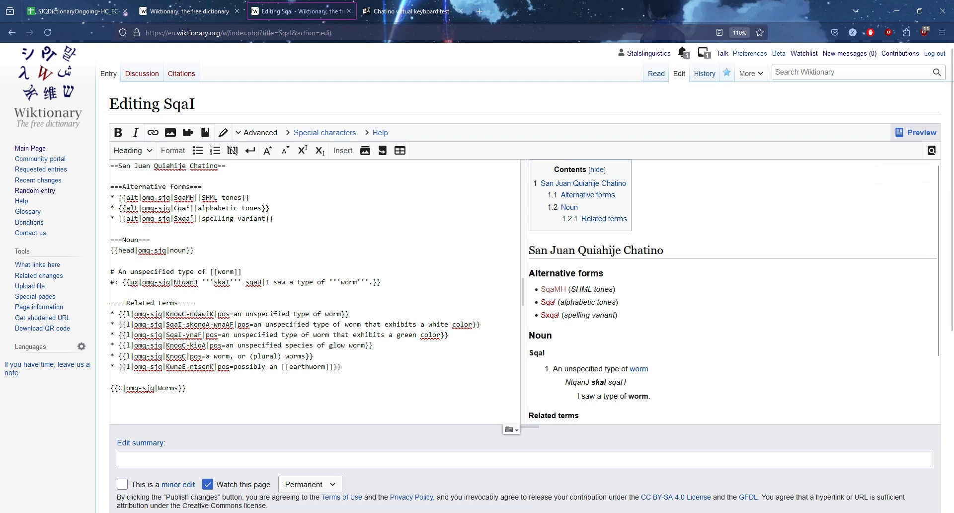
key(BackSpace)
text(h)
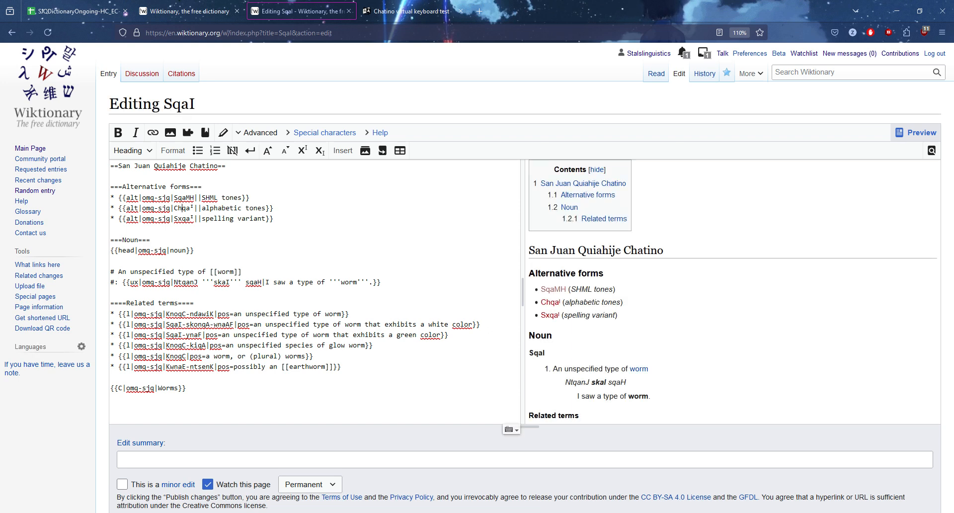
Undo the spelling changes in both alternative forms and delete the added "spelling variant" line.
key(ctrl+z)
key(ctrl+z)
key(ctrl+z)
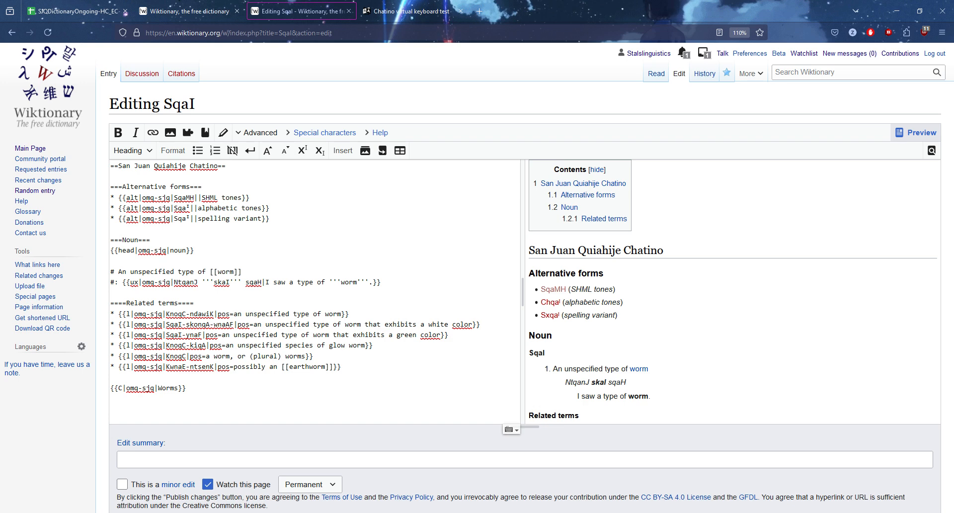
drag(251, 225, 57, 215)
key(BackSpace)
key(BackSpace)
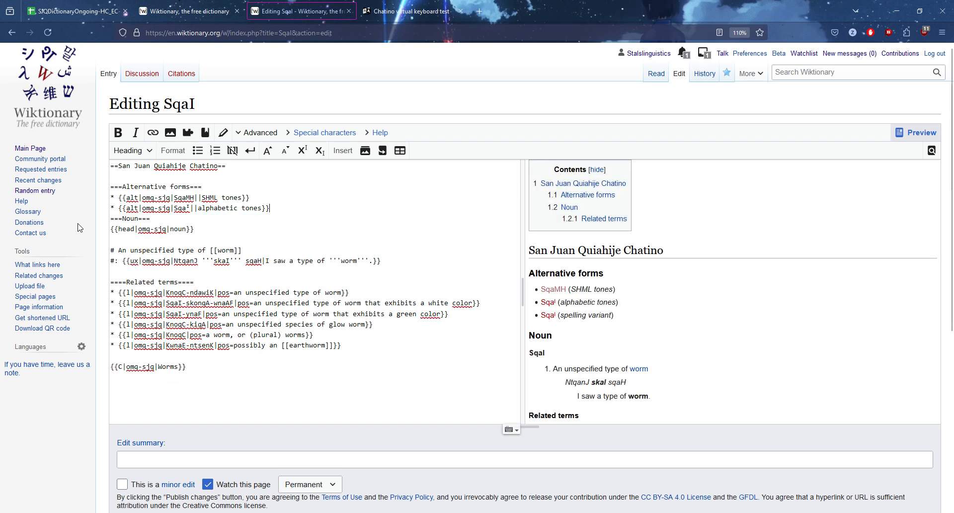
Restore the blank line above the Noun heading and change the noun definition to "A [[larva]]".
key(Return)
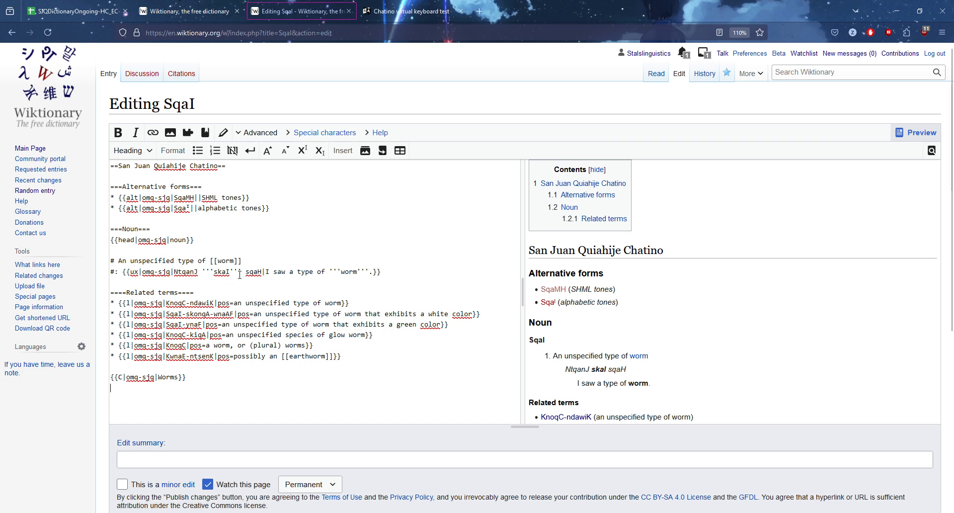
drag(242, 261, 124, 263)
text([[)
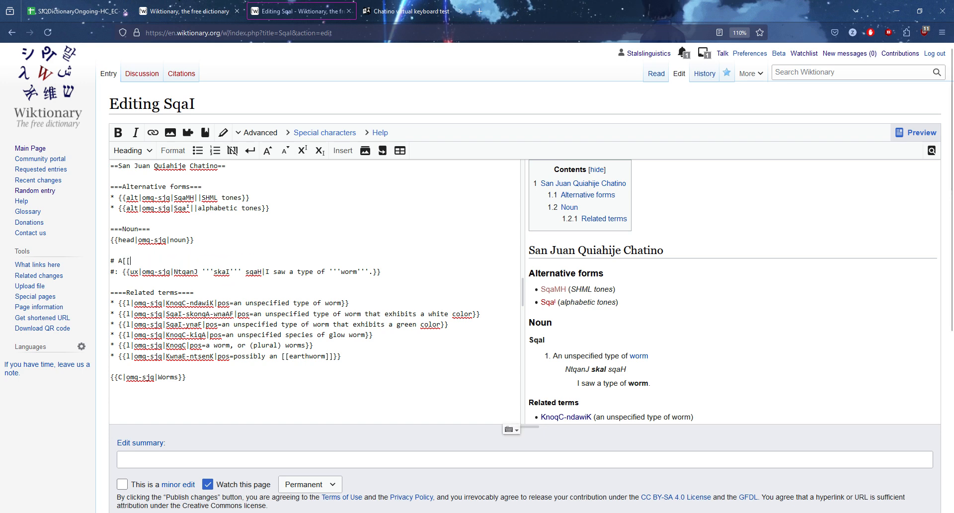
text(larva]])
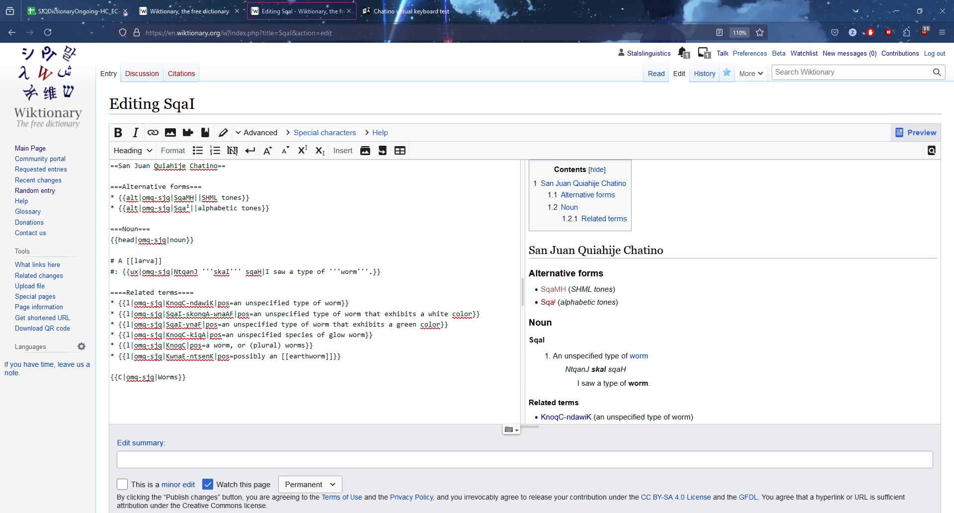
Change the bold word in the example sentence's English translation to "larva".
key(Tab)
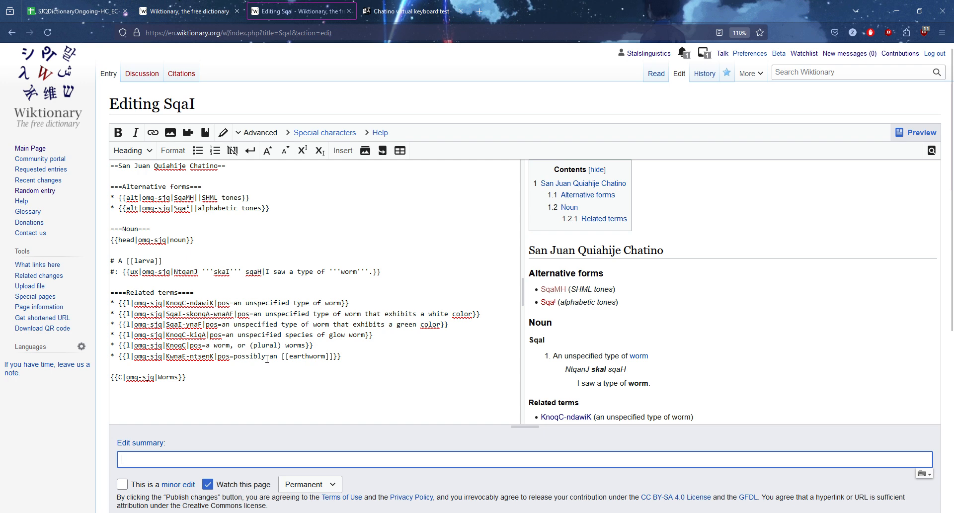
double_click(348, 272)
text(larva)
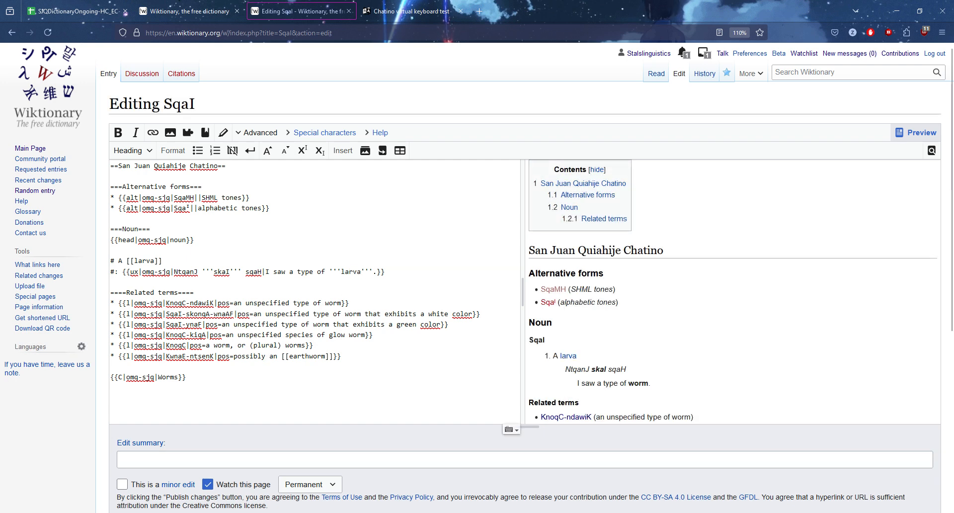
Enter "Change in definition made." as the edit summary.
click(181, 461)
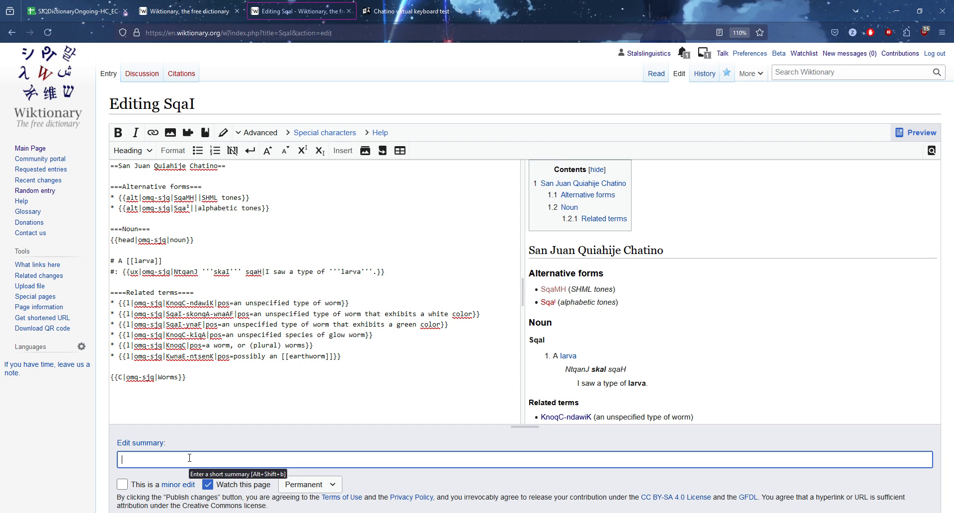
text(Change in )
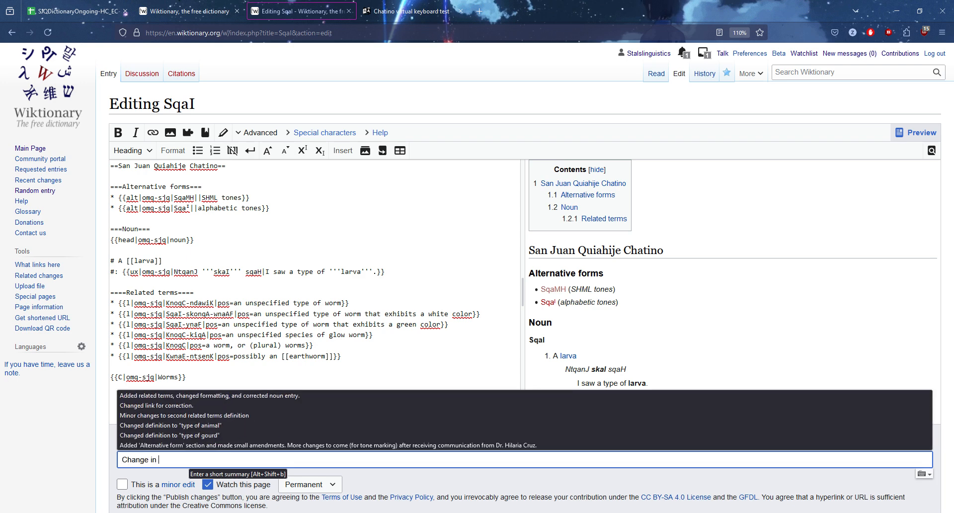
text(difinition made.)
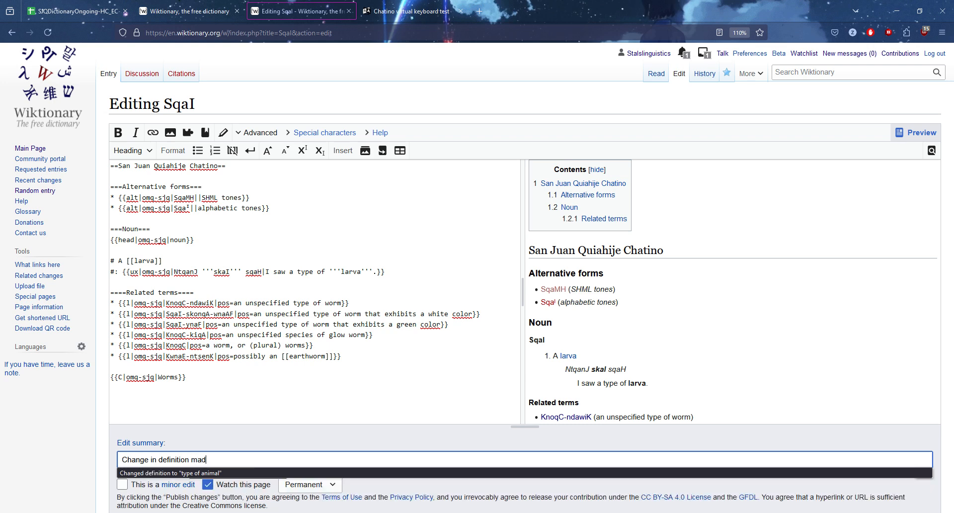
click(263, 427)
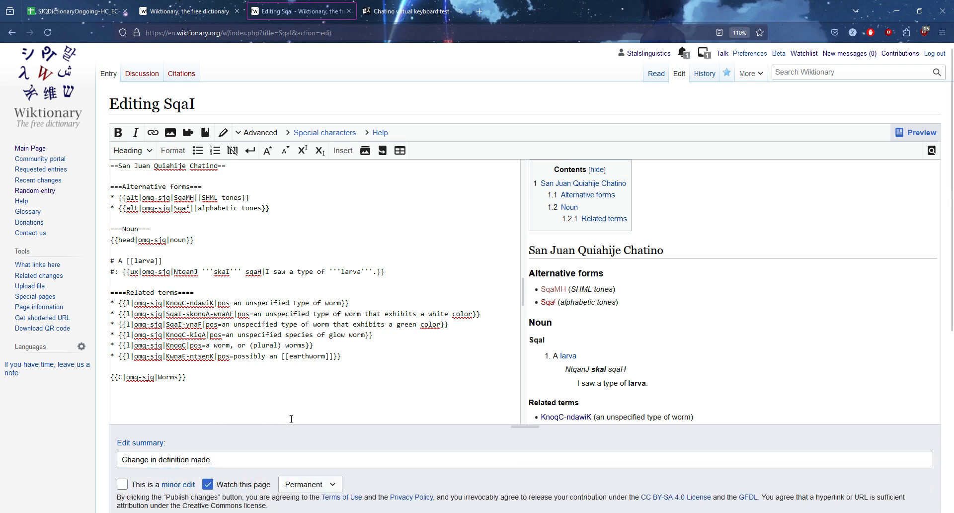
View the entry's revision history in a separate tab, close the Chatino virtual keyboard test tab and return to the editor.
scroll(258, 388, down, 2)
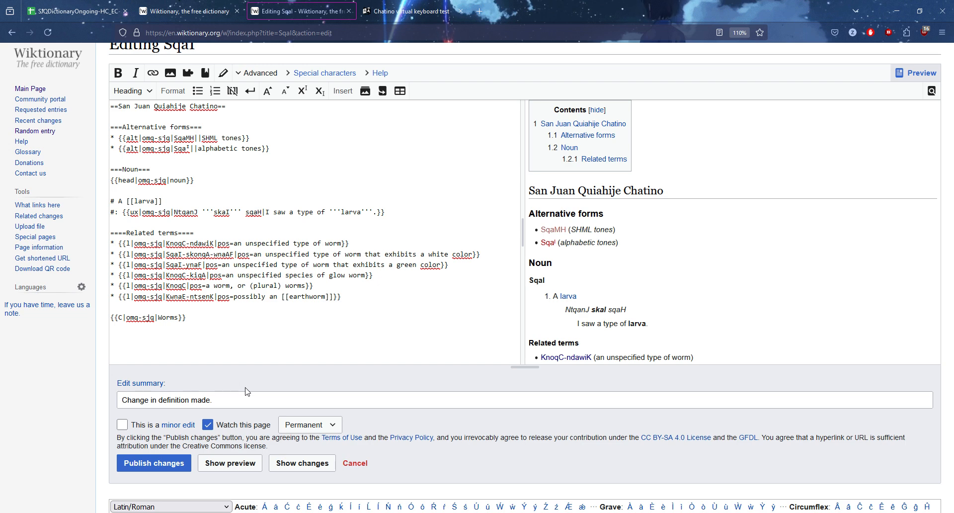
scroll(642, 101, up, 3)
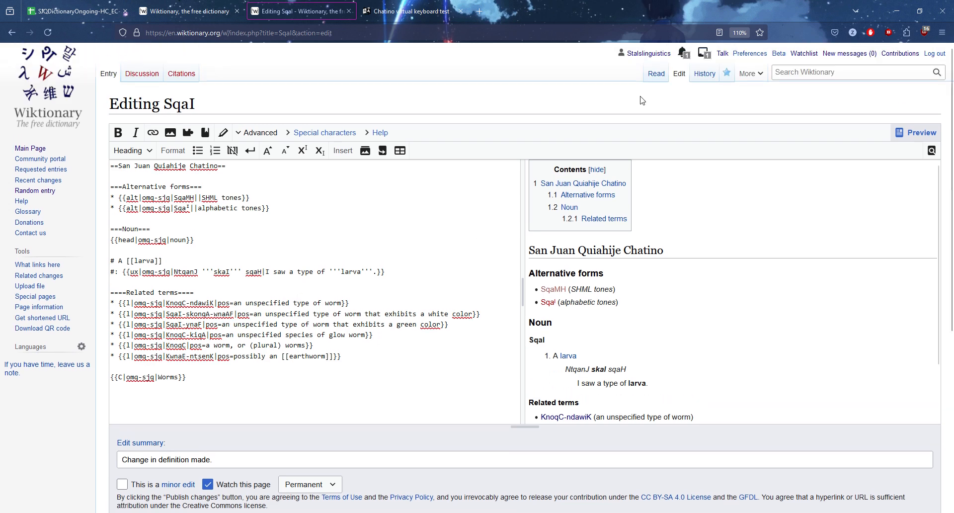
mouse_move(705, 74)
mouse_down()
mouse_move(656, 17)
mouse_move(616, 12)
mouse_up()
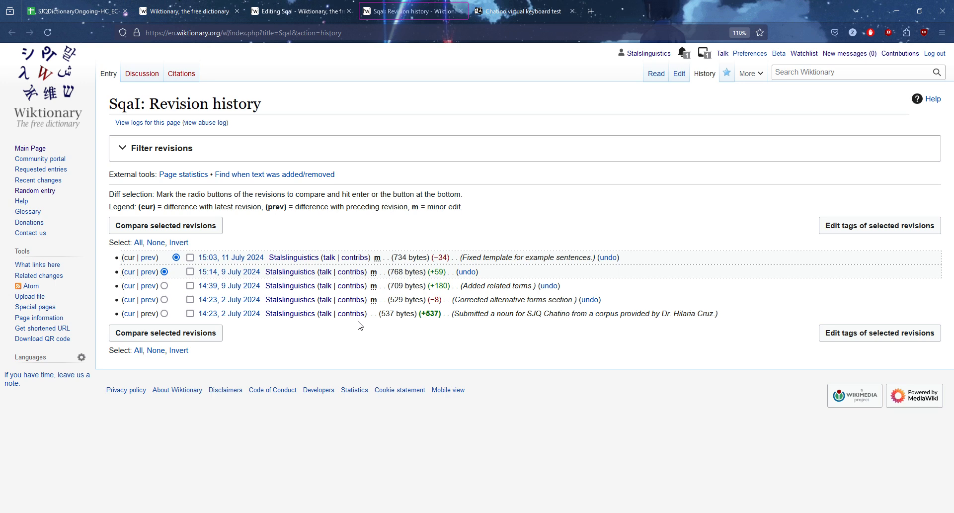
click(572, 11)
click(299, 11)
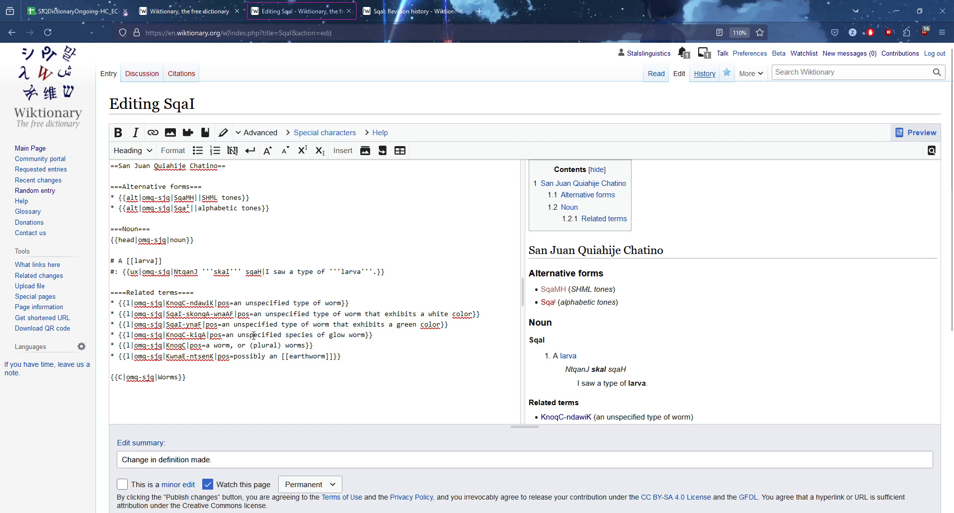
Clear the edit summary.
scroll(264, 396, down, 1)
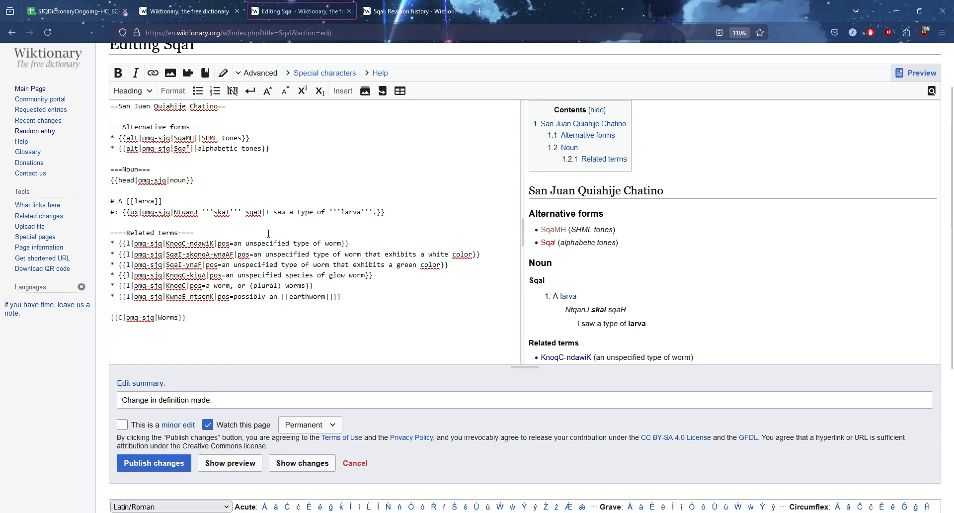
triple_click(234, 403)
key(BackSpace)
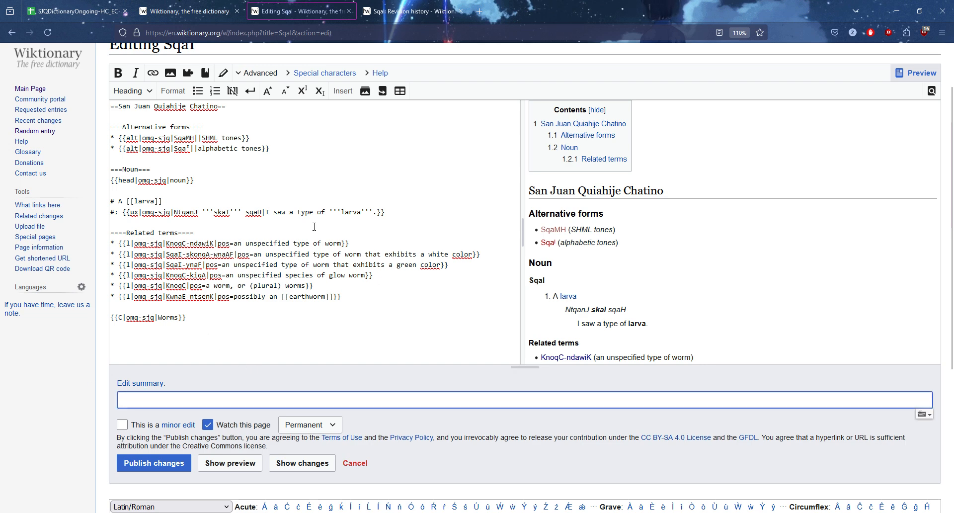
Undo the larva edits, restoring the definition "An unspecified type of [[worm]]" and the word "worm" in the example translation.
double_click(350, 212)
text(worm)
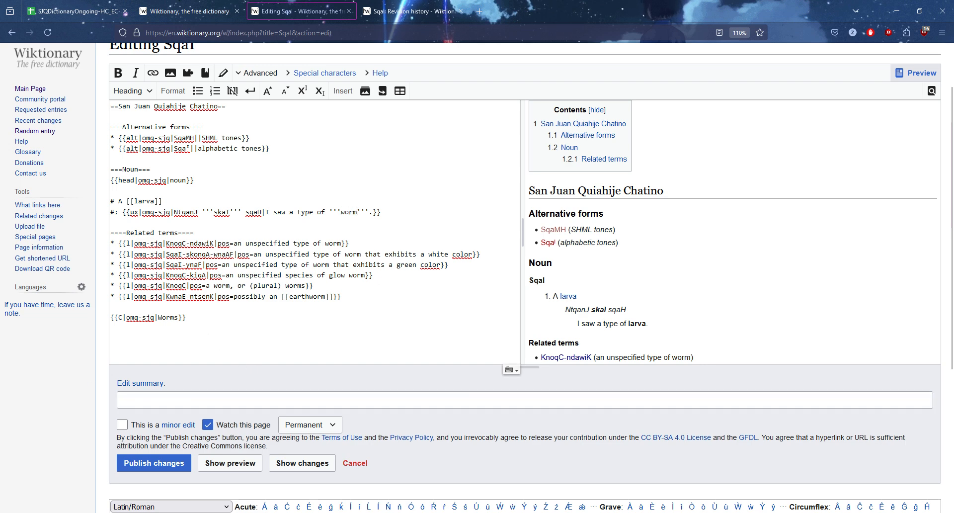
double_click(142, 201)
text(worm)
key(ctrl+z)
key(ctrl+z)
key(ctrl+z)
key(ctrl+z)
key(ctrl+z)
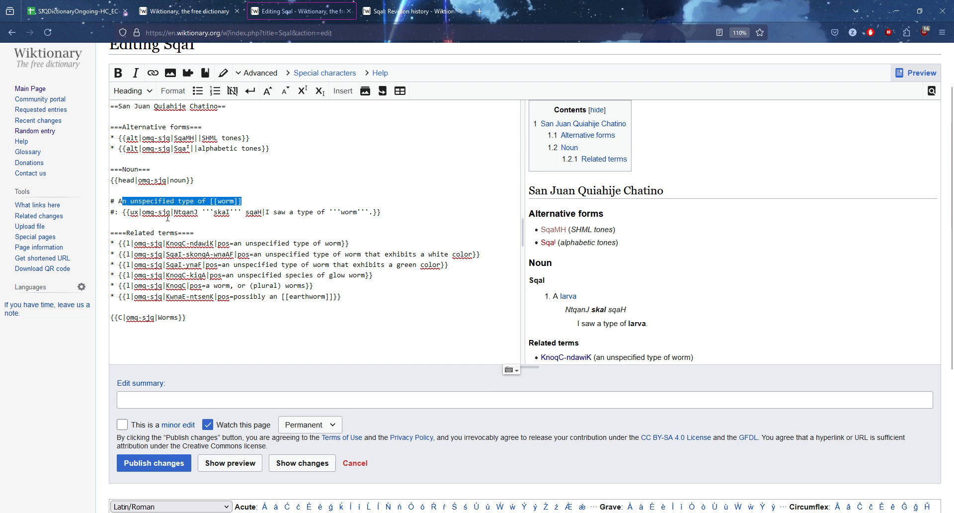
click(359, 213)
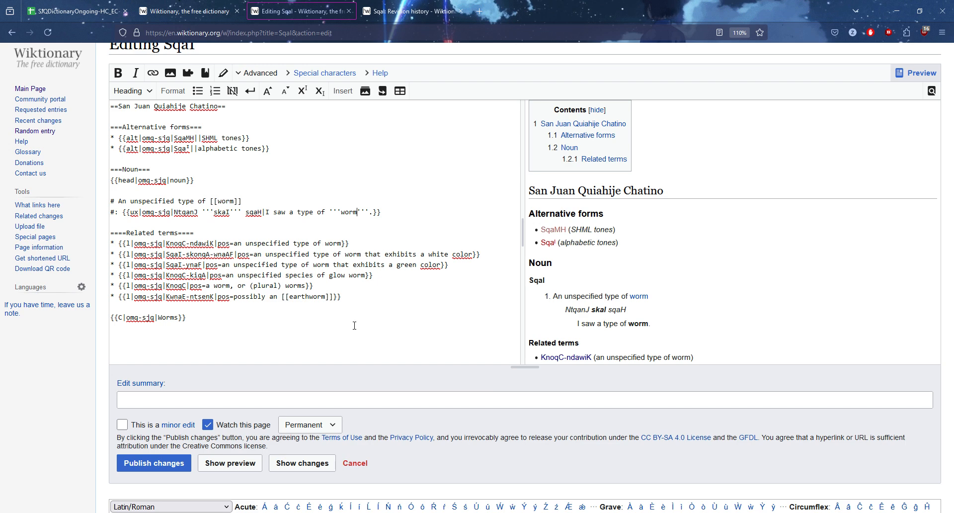
Misspell the linked word in the noun definition as "wrom".
click(230, 200)
key(BackSpace)
key(BackSpace)
text(rom)
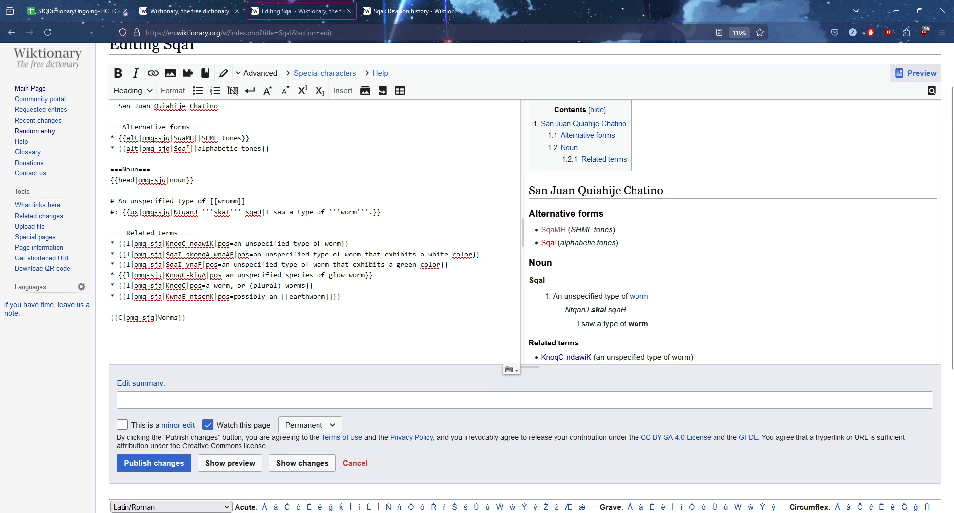
key(BackSpace)
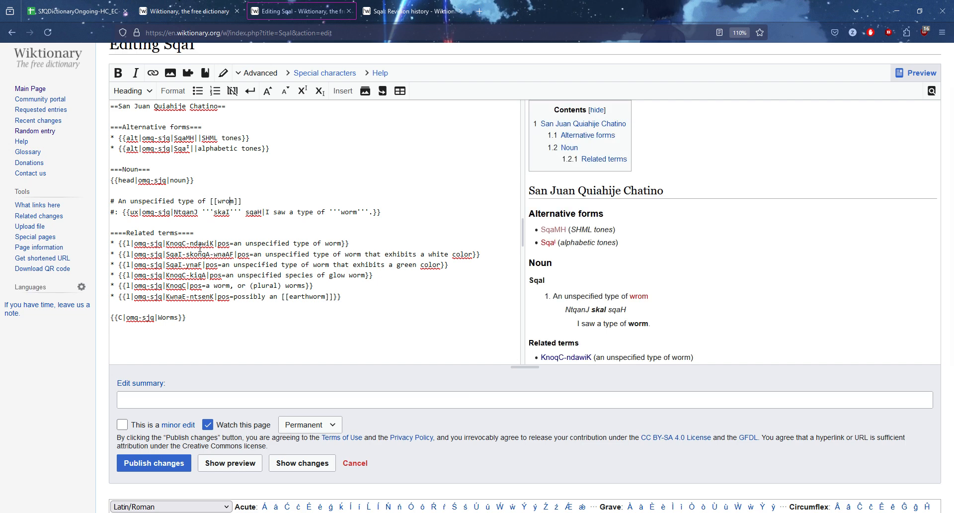
Correct the spelling of the linked word in the noun definition to "worm".
key(BackSpace)
key(BackSpace)
text(or)
Enter "Spelling correction." as the edit summary and mark the change as a minor edit.
click(183, 406)
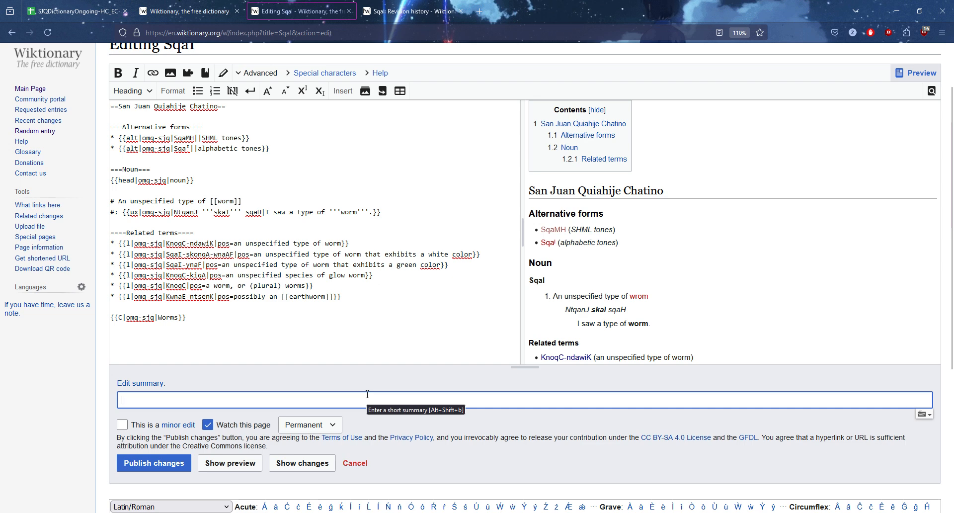
text(Spelling)
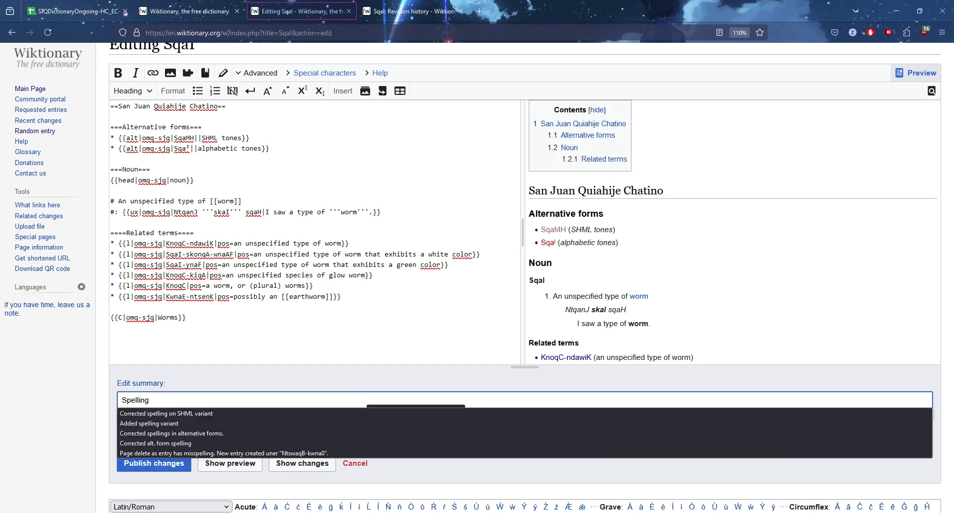
text( correction)
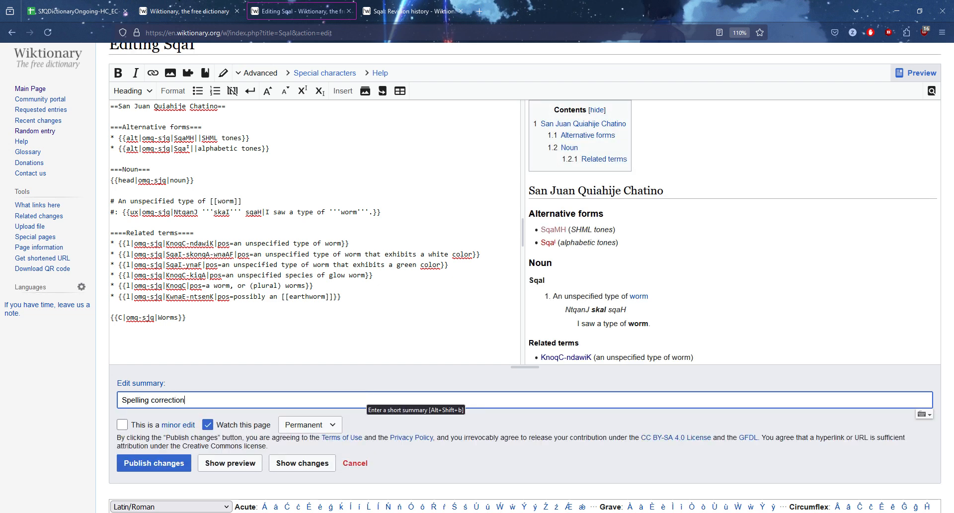
text(.)
click(279, 384)
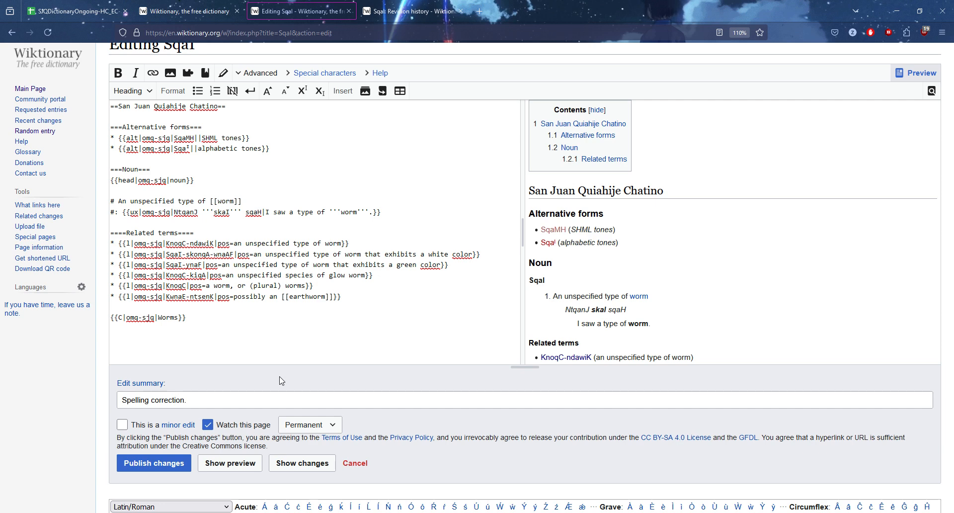
click(121, 424)
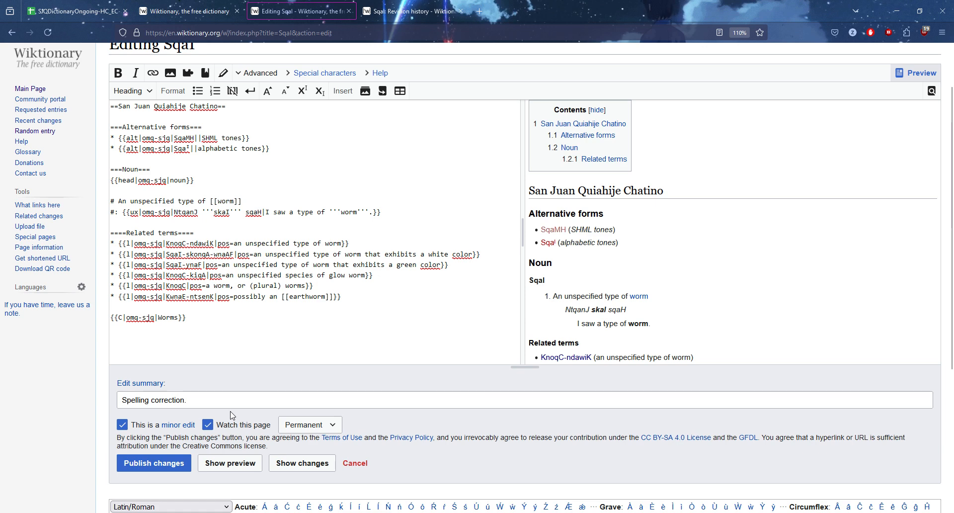
Remove the minor edit mark and the edit summary, and return to the SqaI entry page.
click(122, 425)
key(shift+Tab)
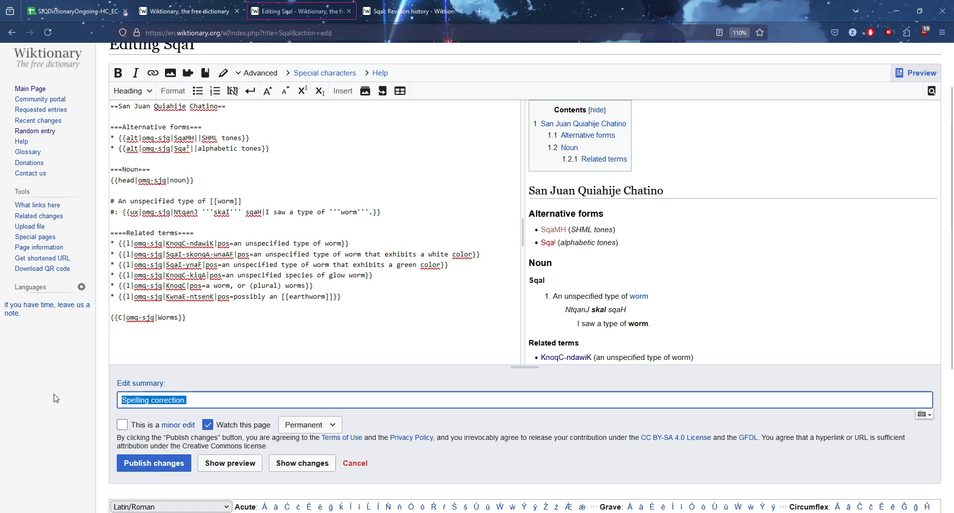
key(BackSpace)
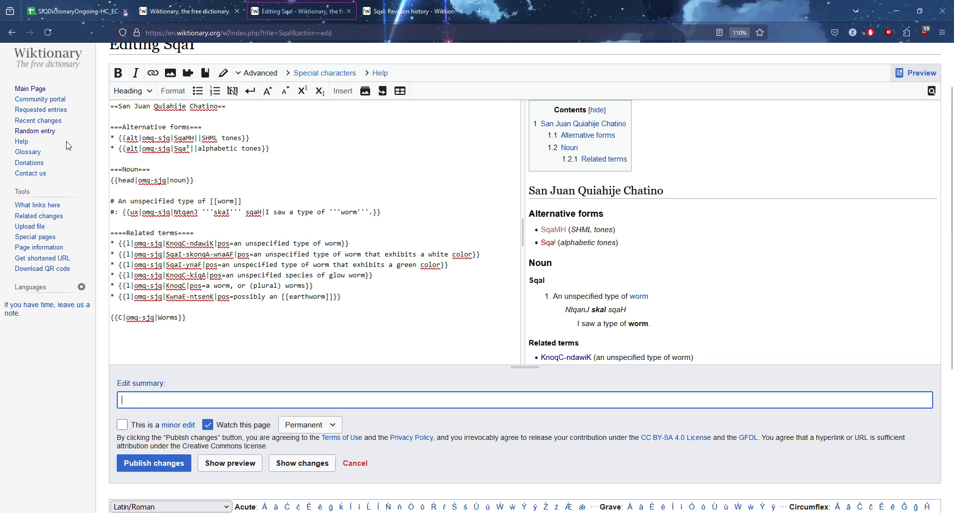
key(Return)
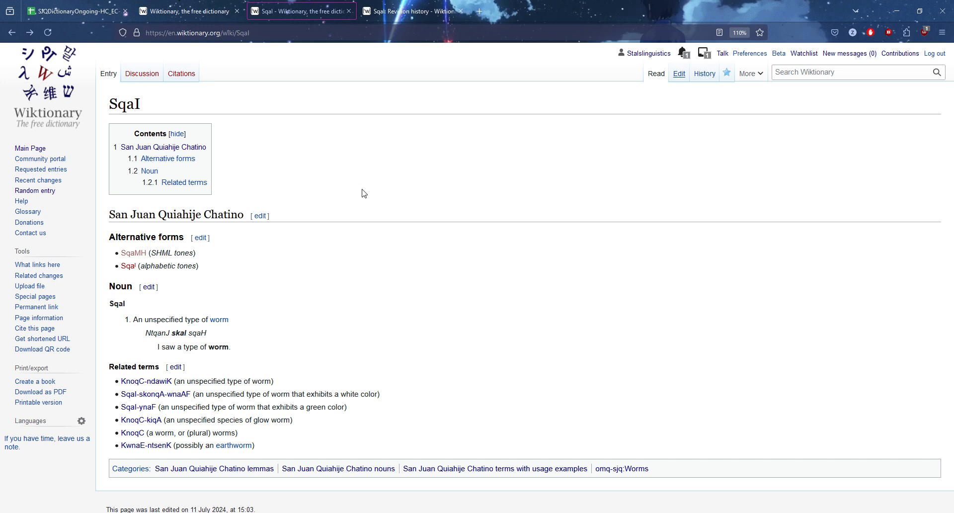
Open only the Noun section for editing, examine its definition and example lines, and return to the entry page.
click(149, 288)
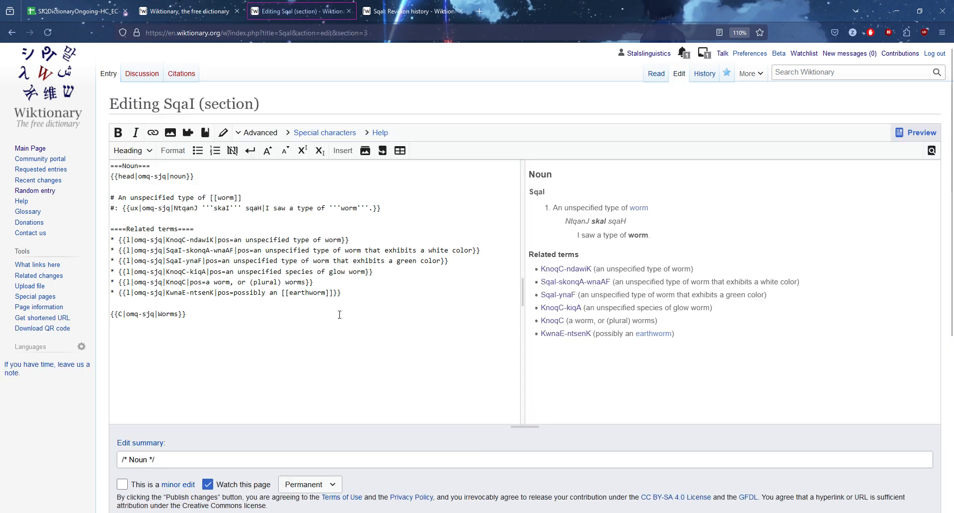
drag(388, 208, 73, 190)
click(317, 219)
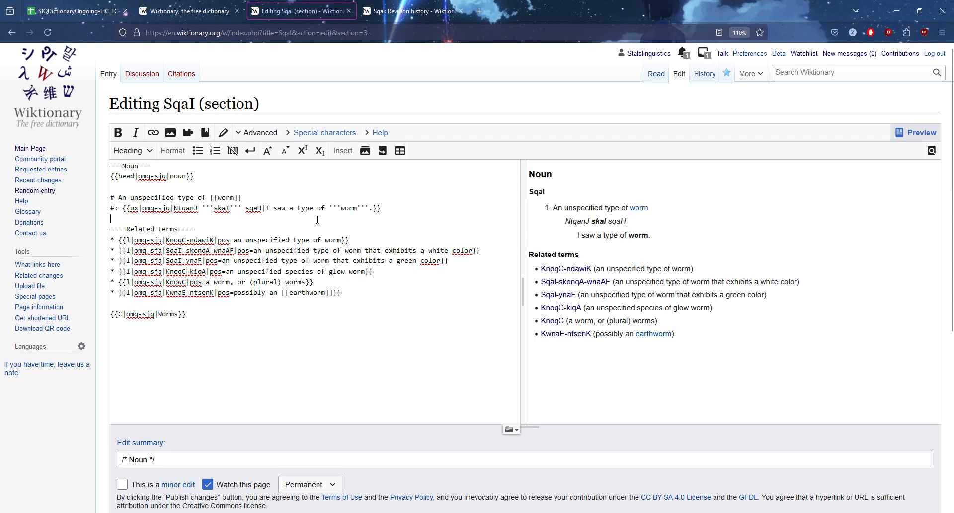
key(alt+shift+s)
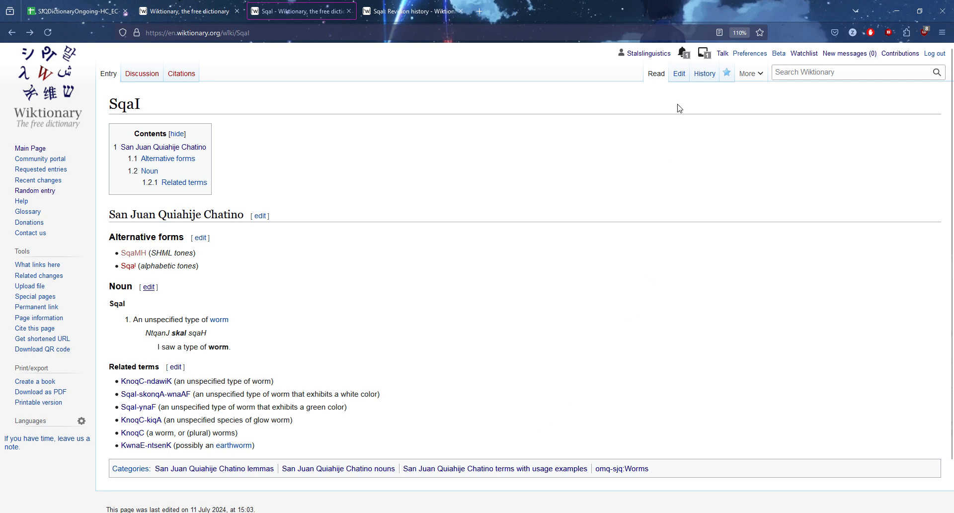
Open the whole SqaI page for editing, examine its full wikitext, and return to the entry page.
click(679, 74)
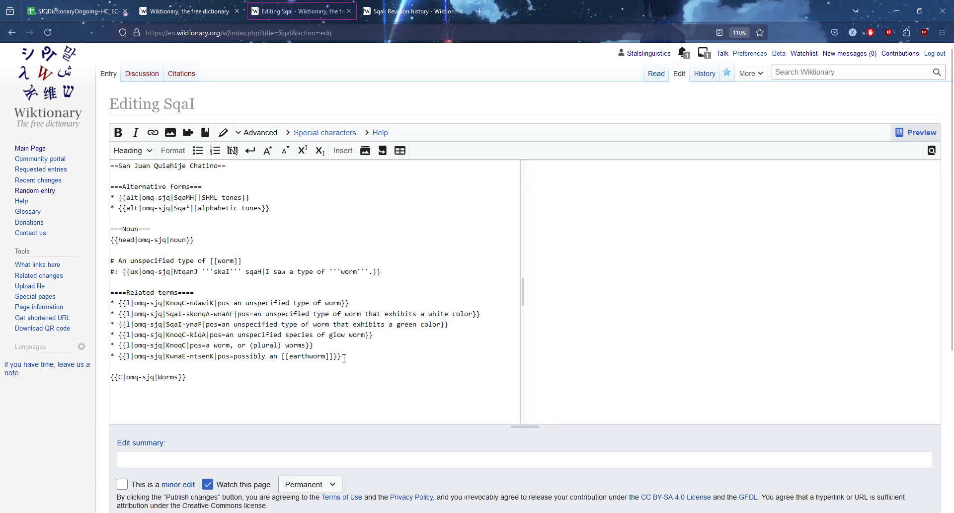
key(ctrl+a)
click(333, 383)
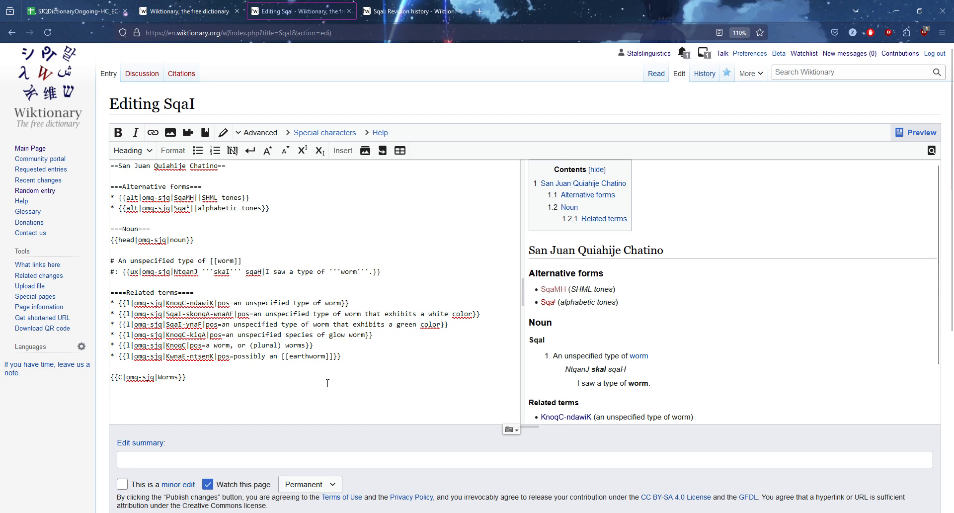
scroll(327, 384, down, 5)
scroll(326, 386, up, 5)
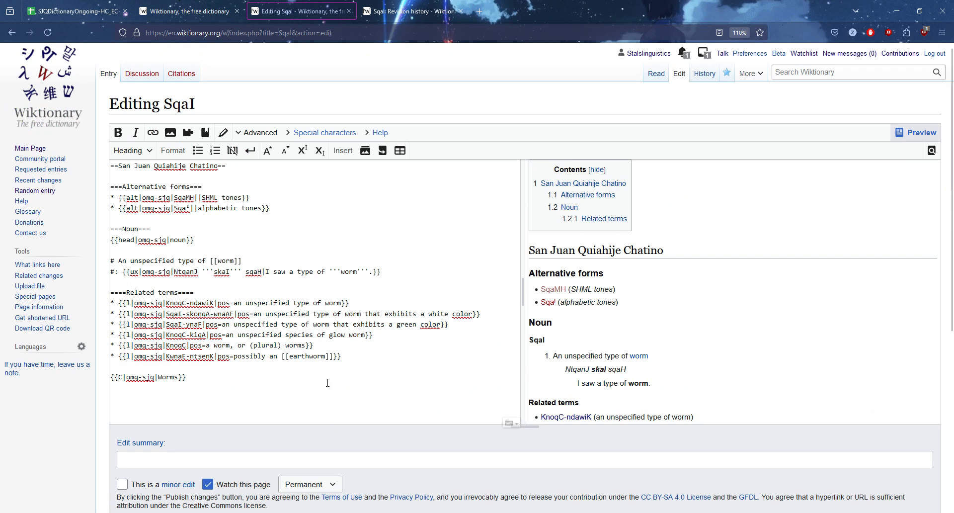
click(195, 378)
click(11, 33)
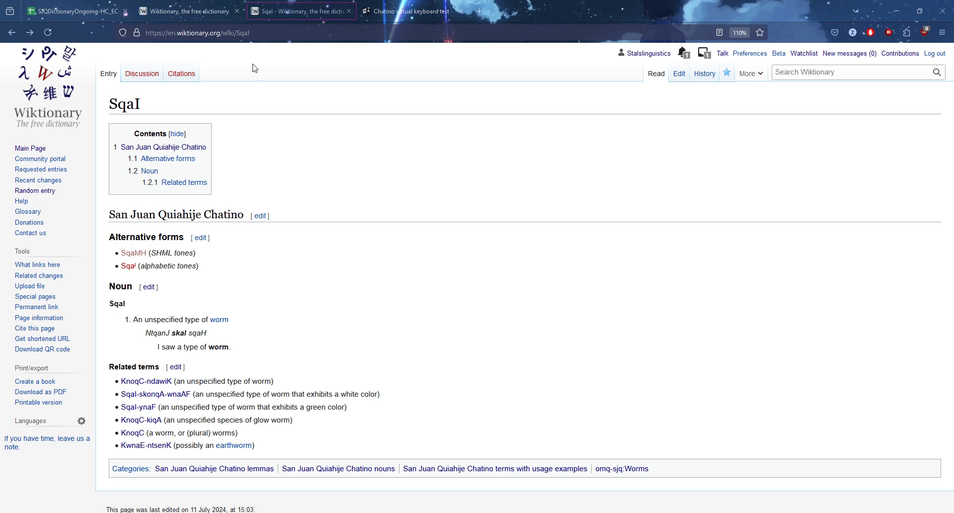
Switch to the SJQDictionaryOngoing spreadsheet and copy the word chaqF-noJ from row 874.
click(182, 18)
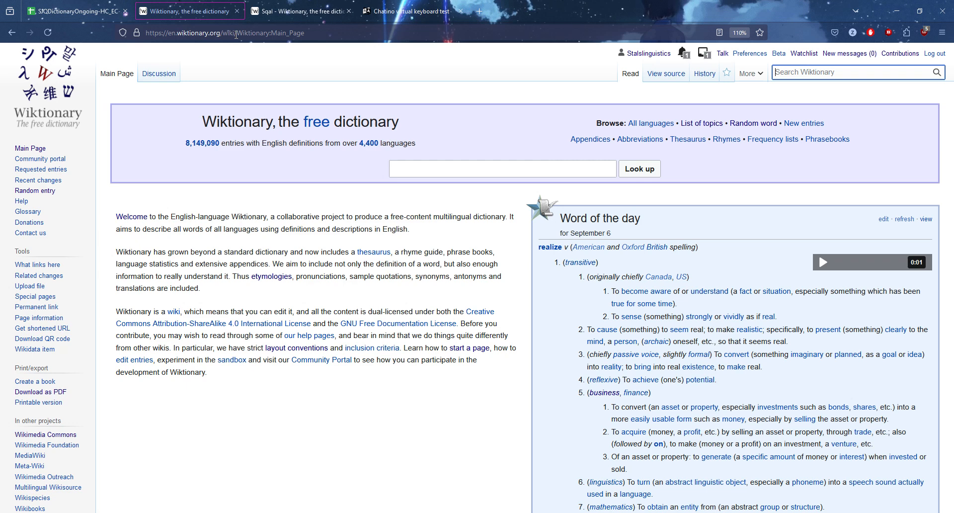
click(75, 11)
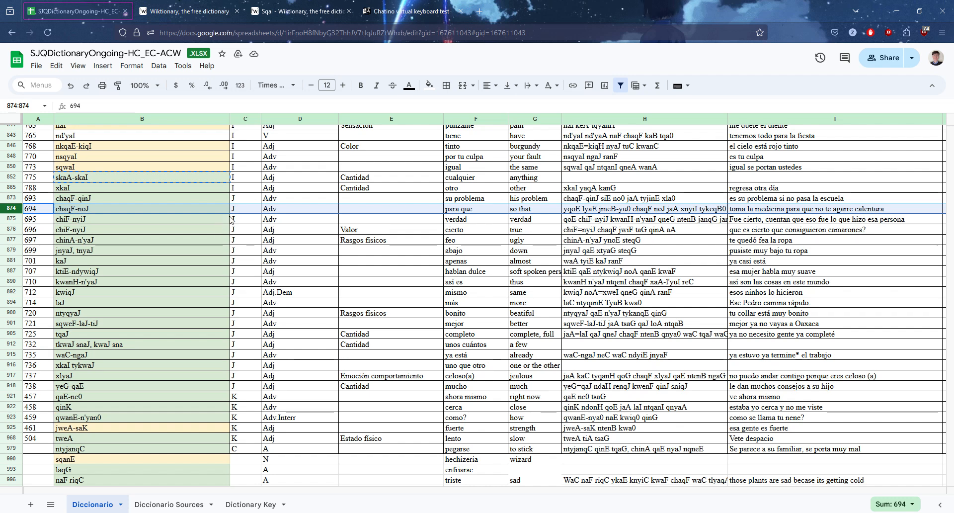
click(107, 211)
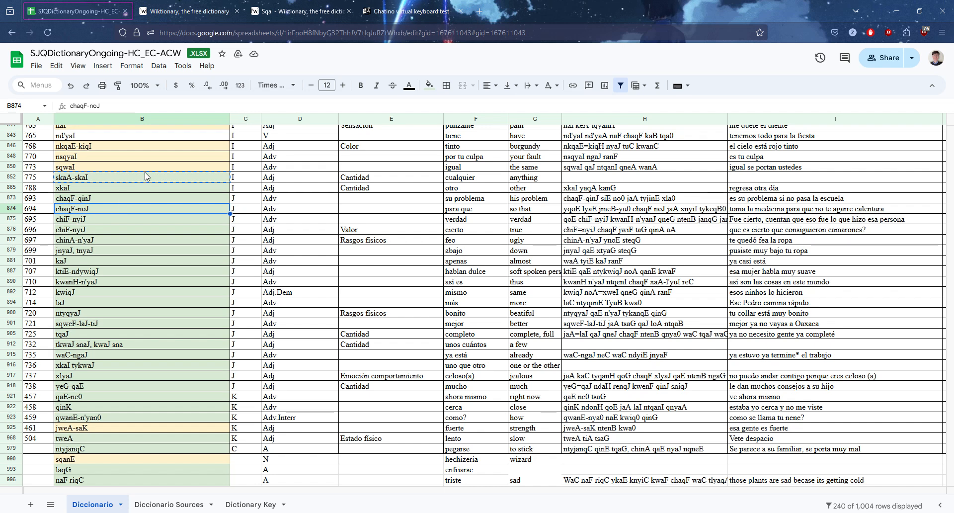
key(ctrl+c)
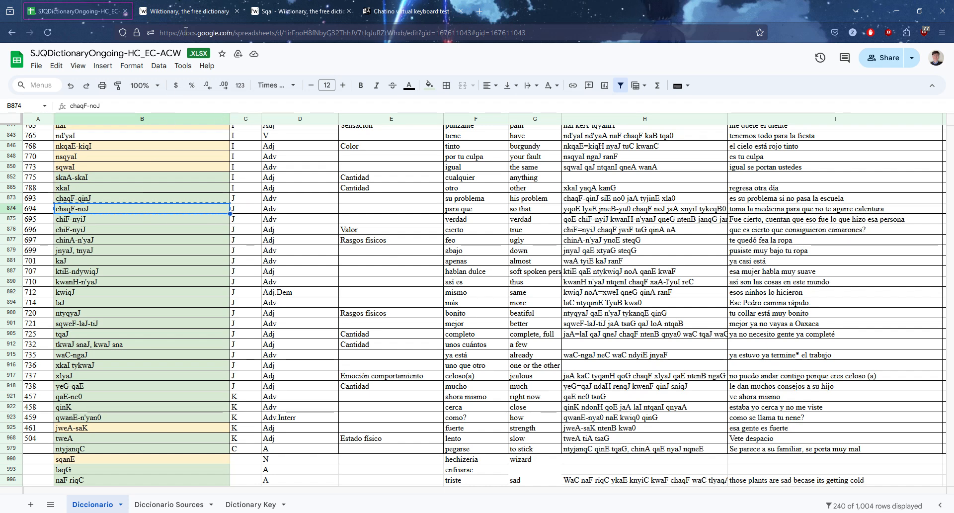
Return to the Wiktionary main page and search for the copied word with a capital initial, ChaqF-noJ.
click(186, 12)
click(839, 74)
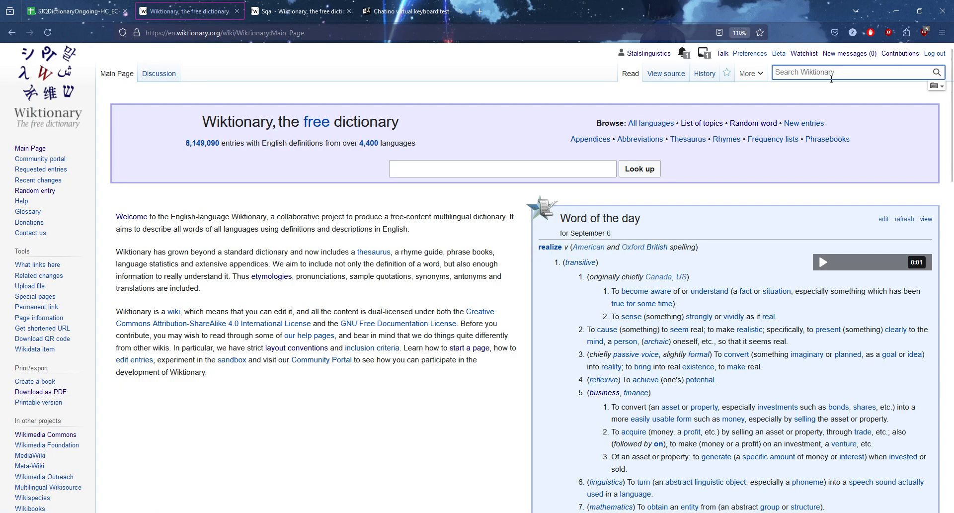
click(781, 73)
key(BackSpace)
text(C)
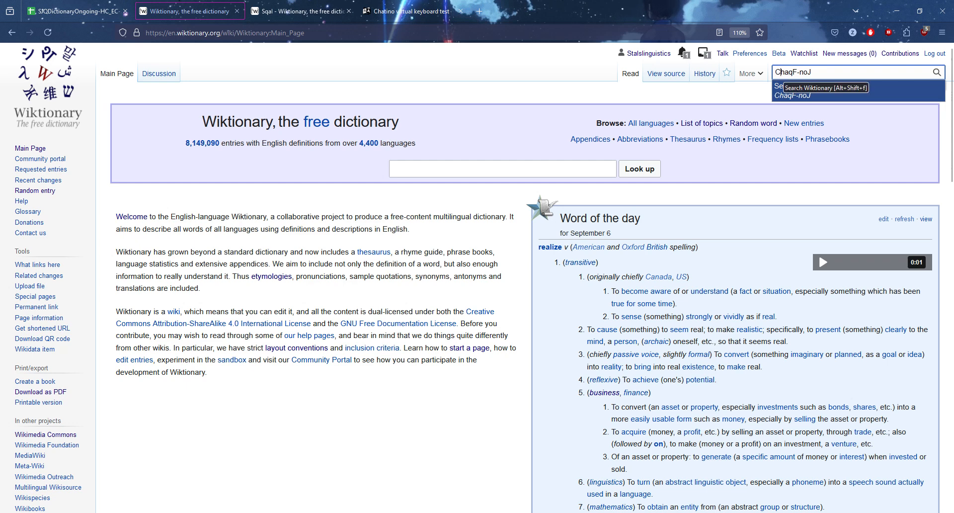
key(Return)
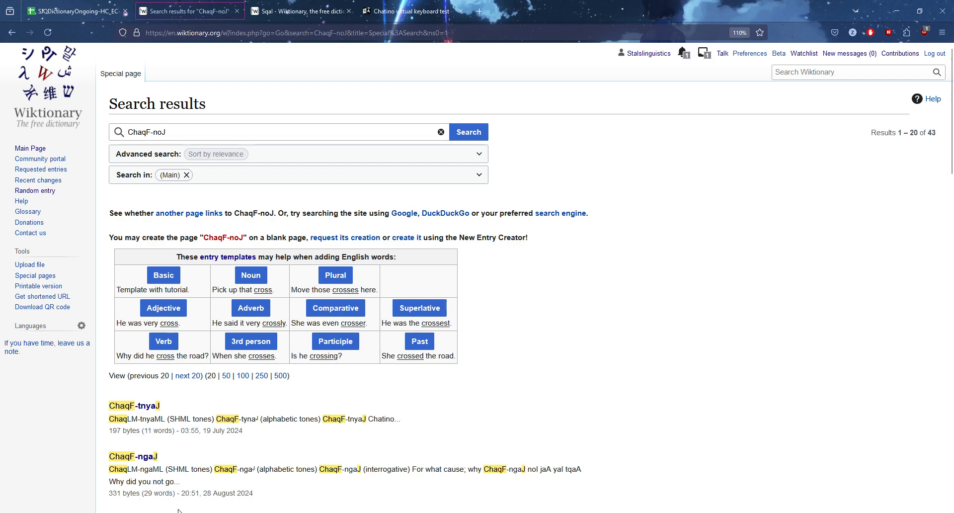
Check the search results for an existing entry and start creating the missing ChaqF-noJ page.
scroll(446, 403, down, 5)
scroll(446, 403, up, 5)
scroll(444, 400, down, 10)
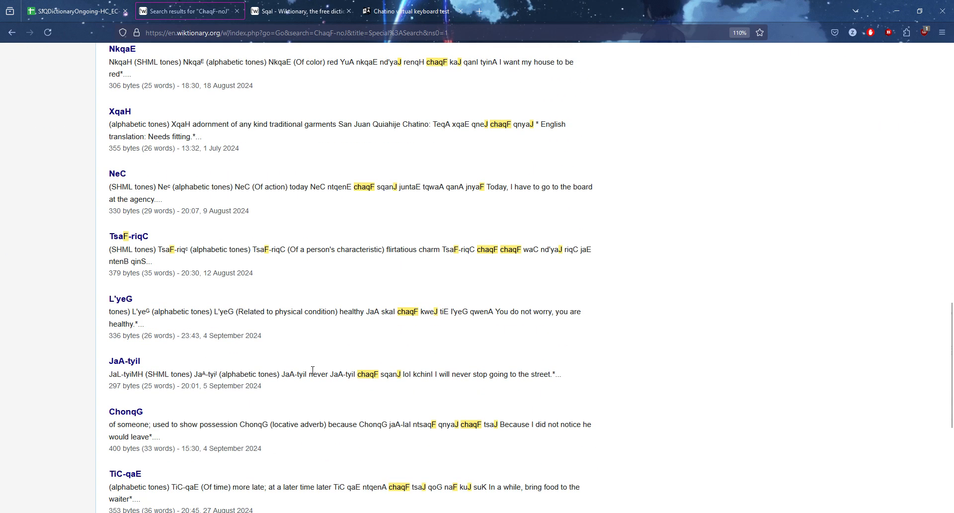
scroll(313, 372, down, 4)
scroll(313, 373, up, 15)
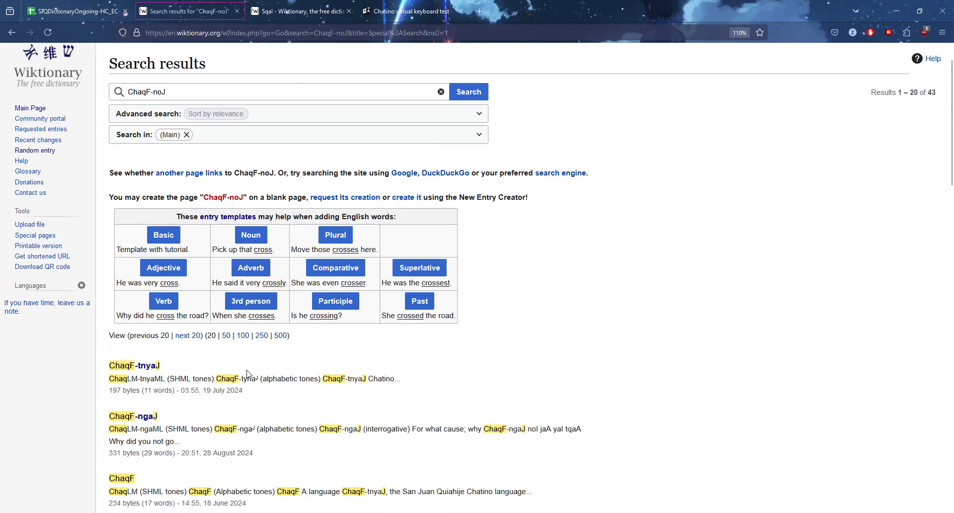
click(221, 198)
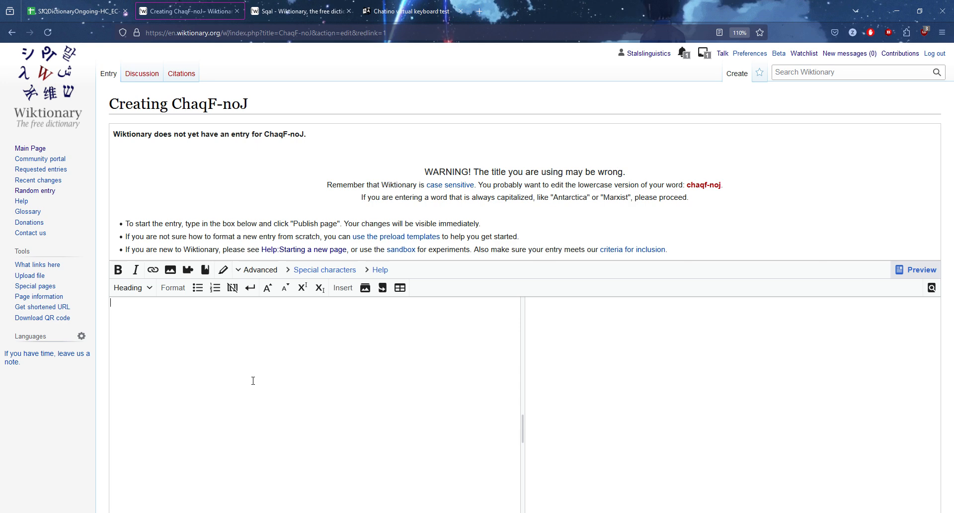
Enter ==Frisian== as a level-two language heading in the new entry.
text(==)
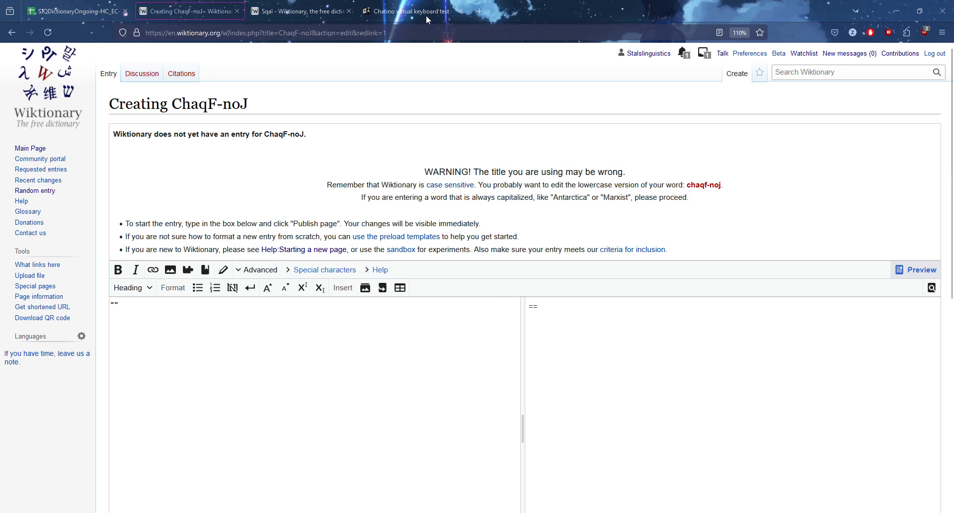
click(206, 316)
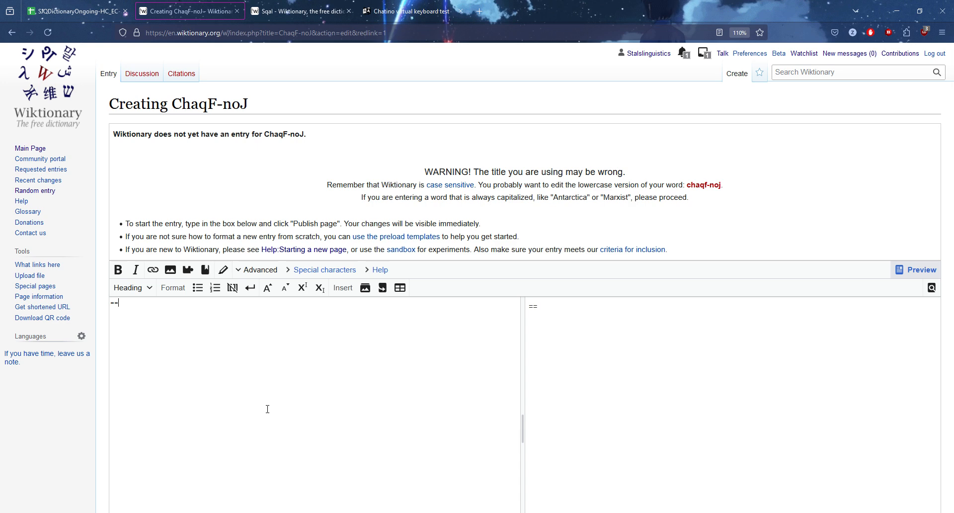
text(Frisian==)
key(Return)
key(Return)
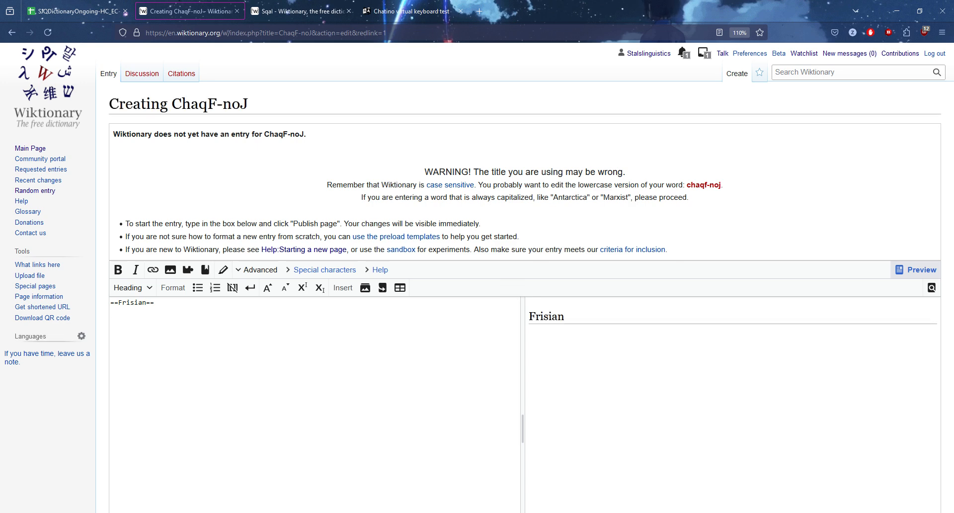
Replace the language name in the level-two heading with San Juan Quiahije Chatino.
click(142, 302)
key(BackSpace)
key(BackSpace)
key(BackSpace)
key(BackSpace)
key(BackSpace)
key(BackSpace)
key(BackSpace)
text(San j)
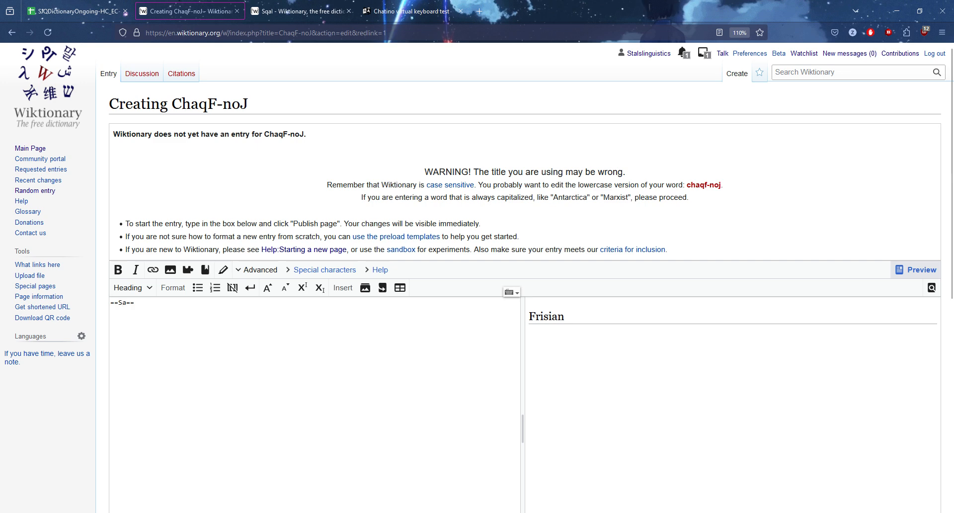
text(ua)
key(BackSpace)
key(BackSpace)
key(BackSpace)
text(Juan qu)
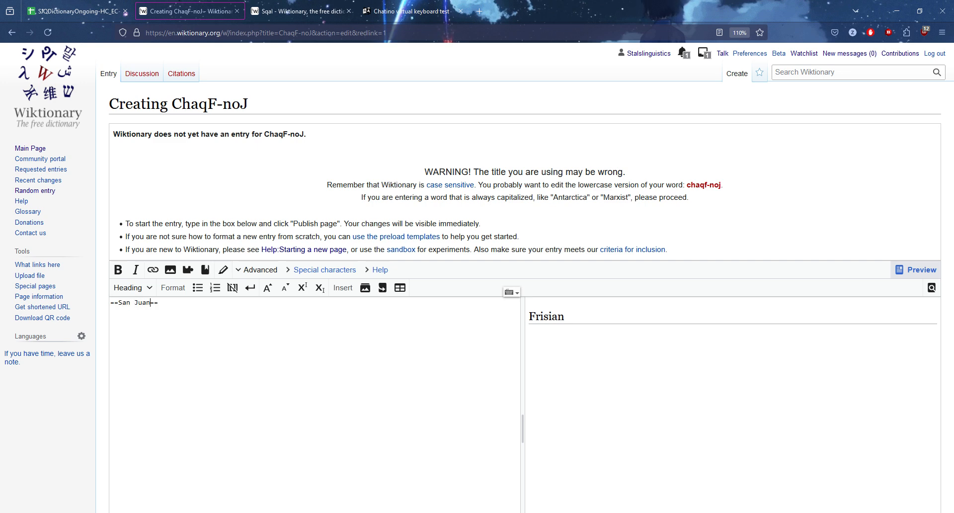
key(BackSpace)
key(BackSpace)
text(Quiahije Chatino)
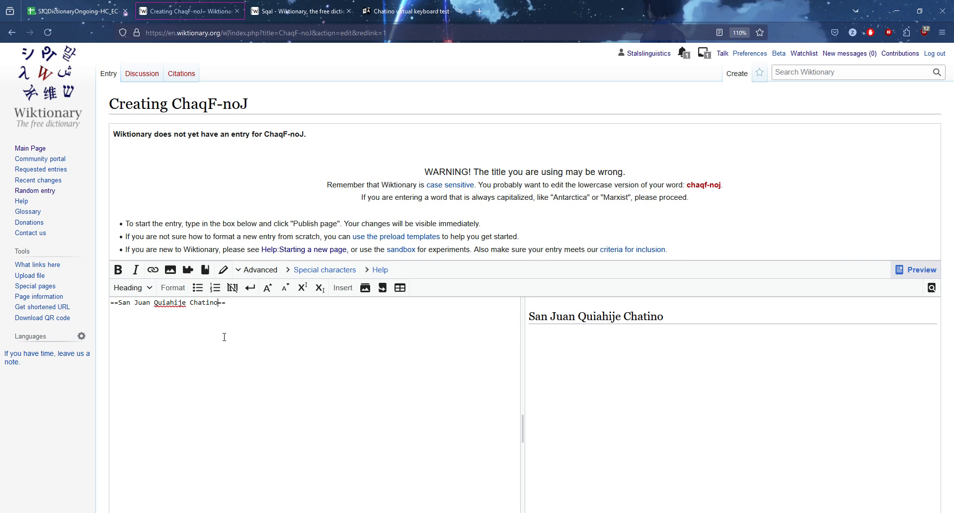
Insert a <br> line-break tag after the San Juan Quiahije Chatino heading and undo it.
click(251, 309)
click(111, 313)
click(256, 292)
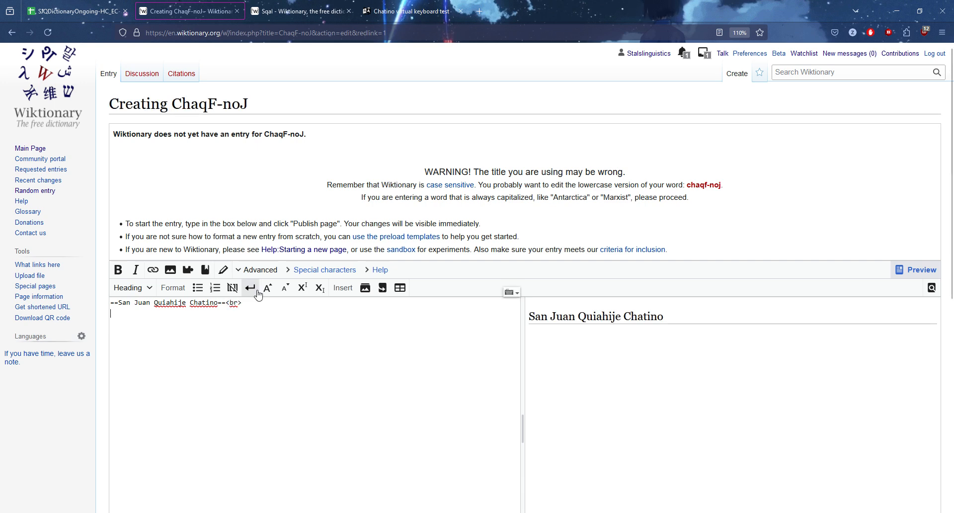
key(ctrl+z)
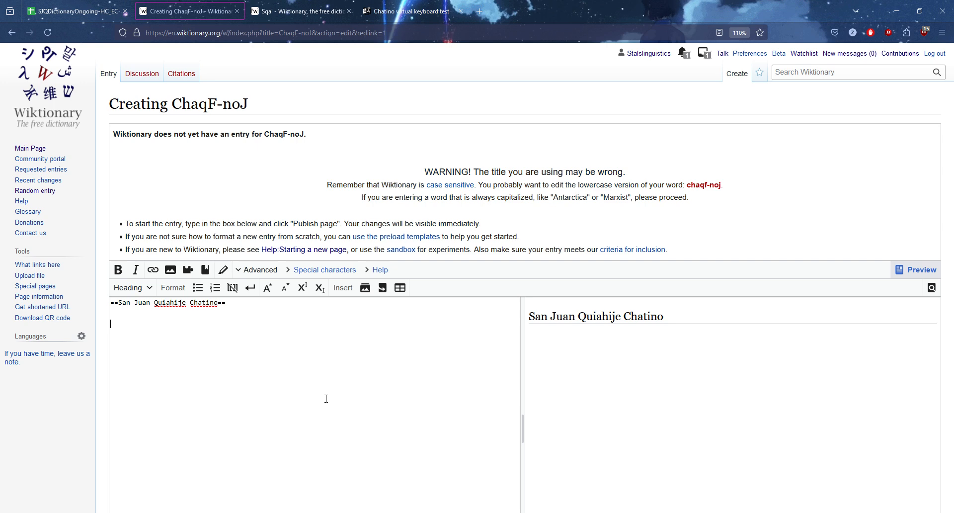
Add the level-three heading ===Alternative forms=== below the language heading, and turn the live preview off and on again.
text(===Alternative forms===)
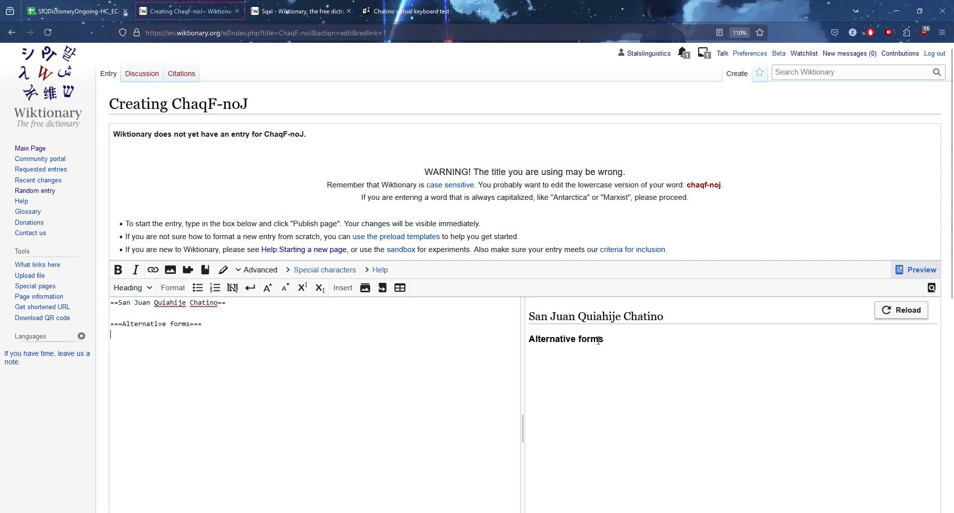
scroll(760, 317, down, 2)
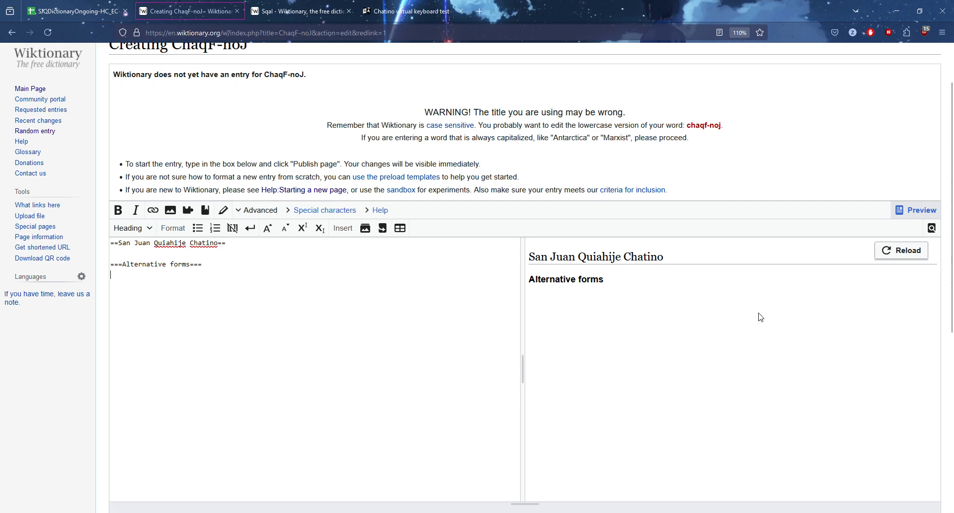
click(916, 209)
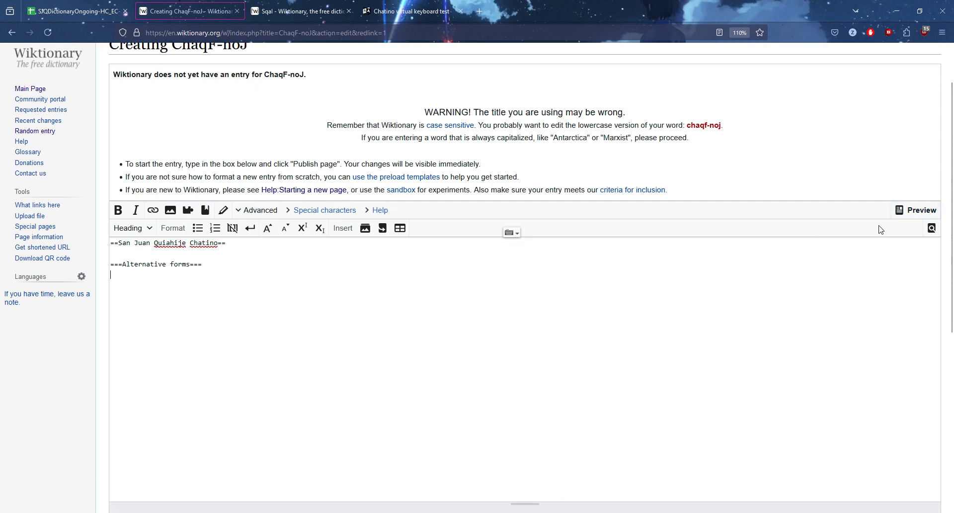
click(906, 213)
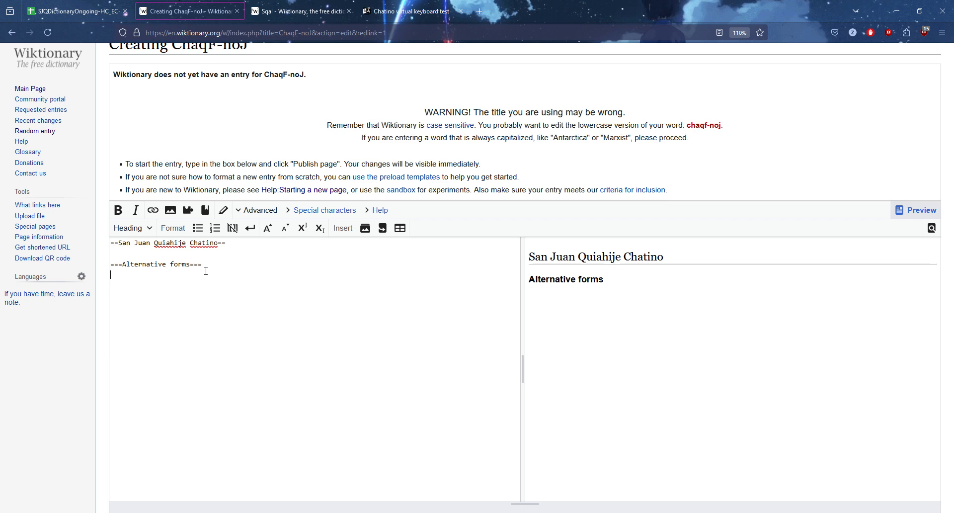
Start a bulleted alternative-form template under Alternative forms with {{alt|omq-sjq|.
text(*)
text({{)
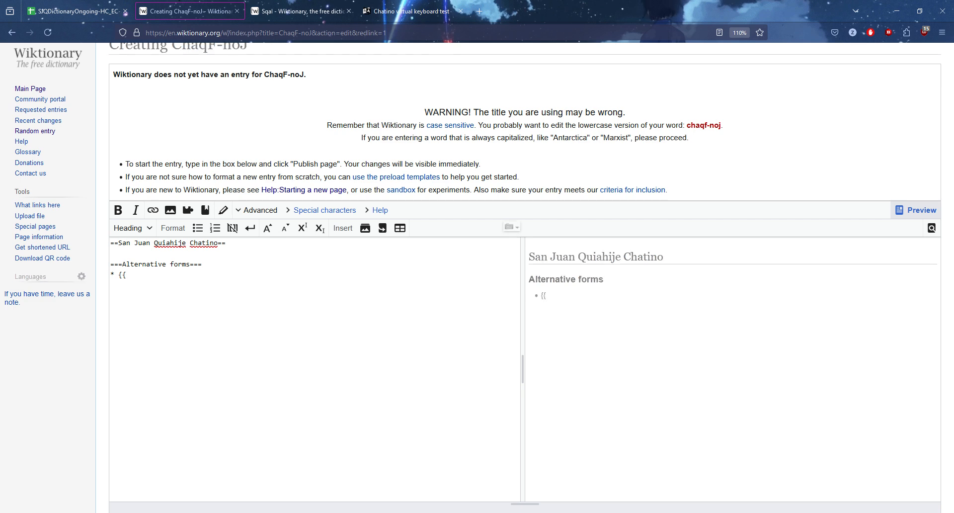
text(alt)
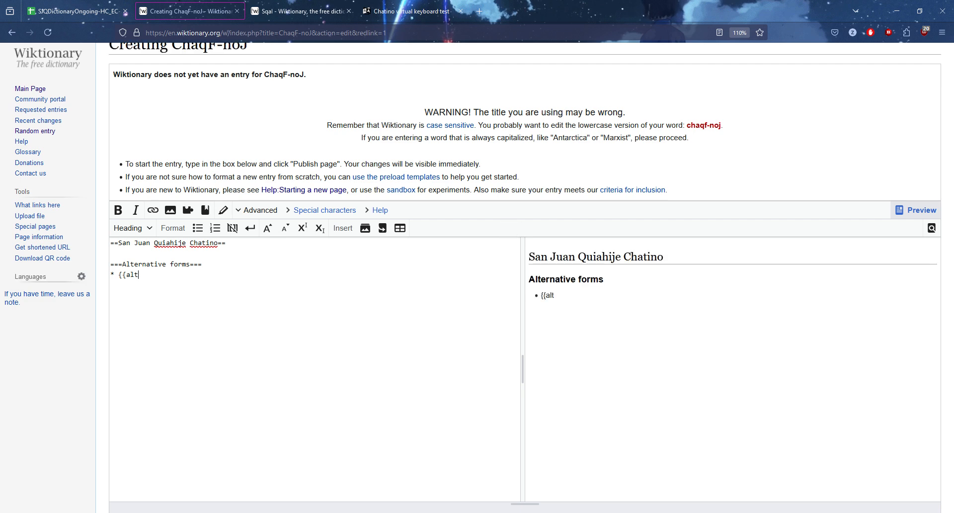
text(|omq-sjq|)
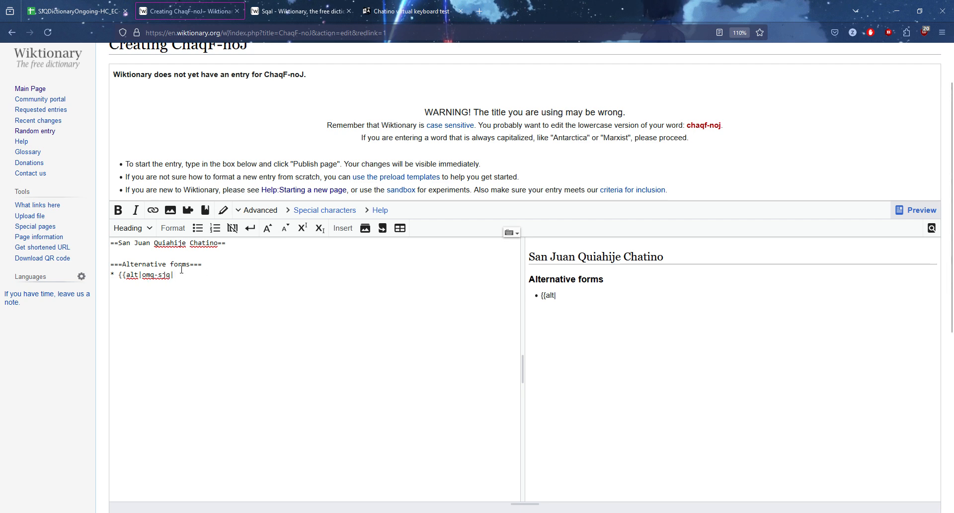
Highlight ChaqF-noJ in the page title and enter ChaqLM- as the start of the alternative form in the template.
scroll(206, 268, up, 2)
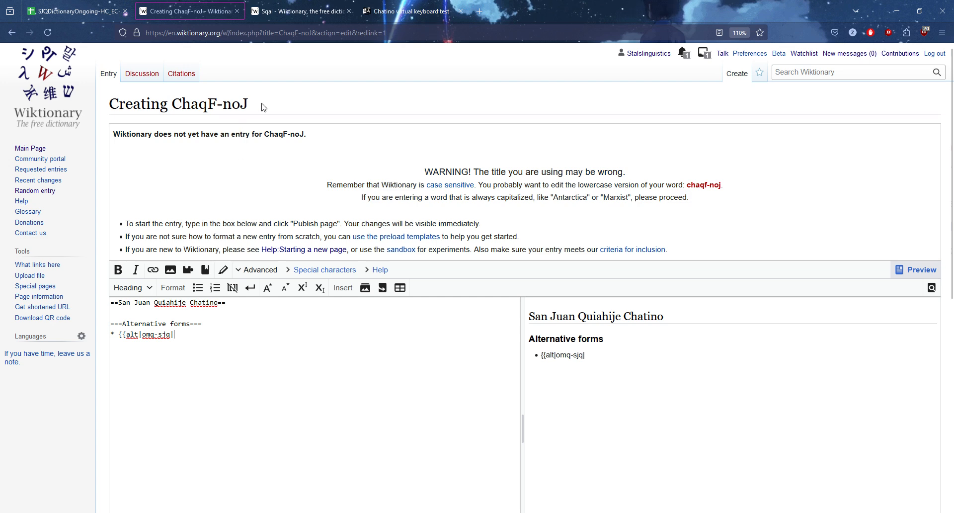
drag(250, 107, 176, 105)
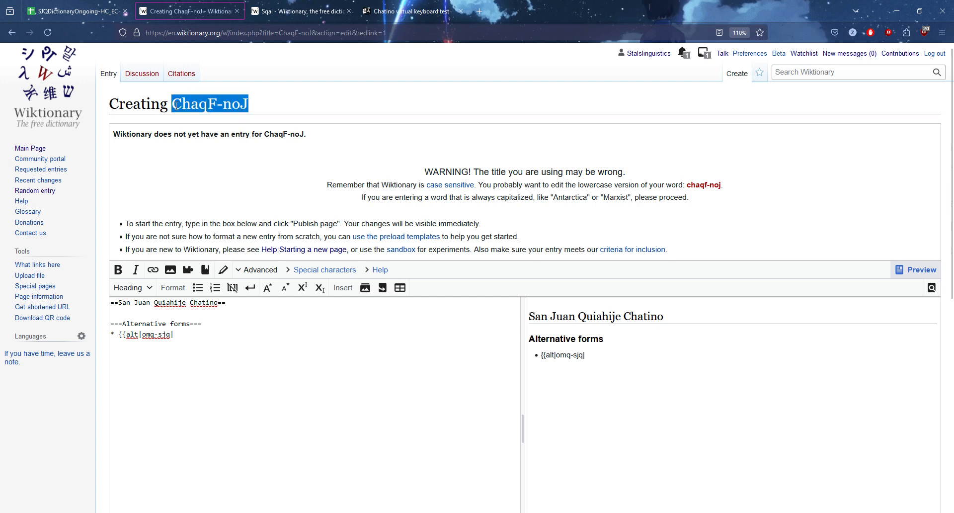
click(421, 19)
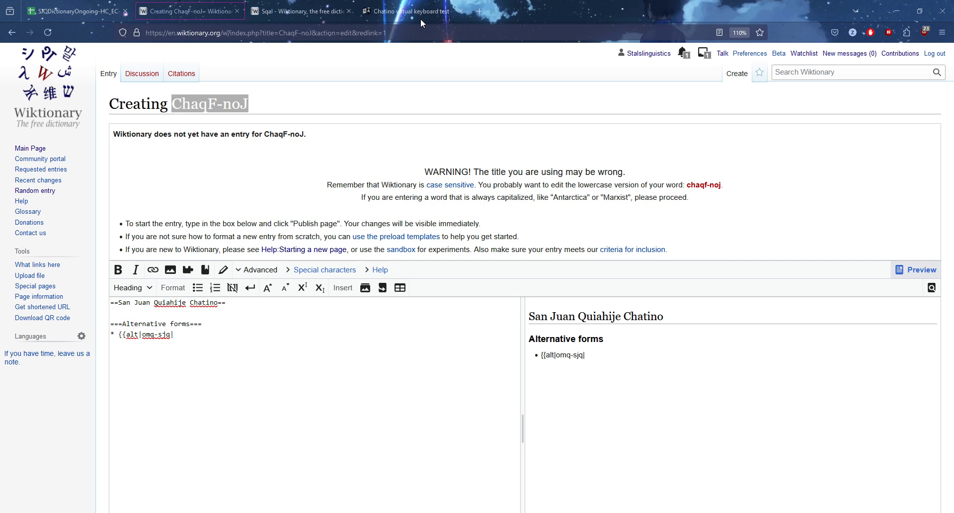
click(237, 109)
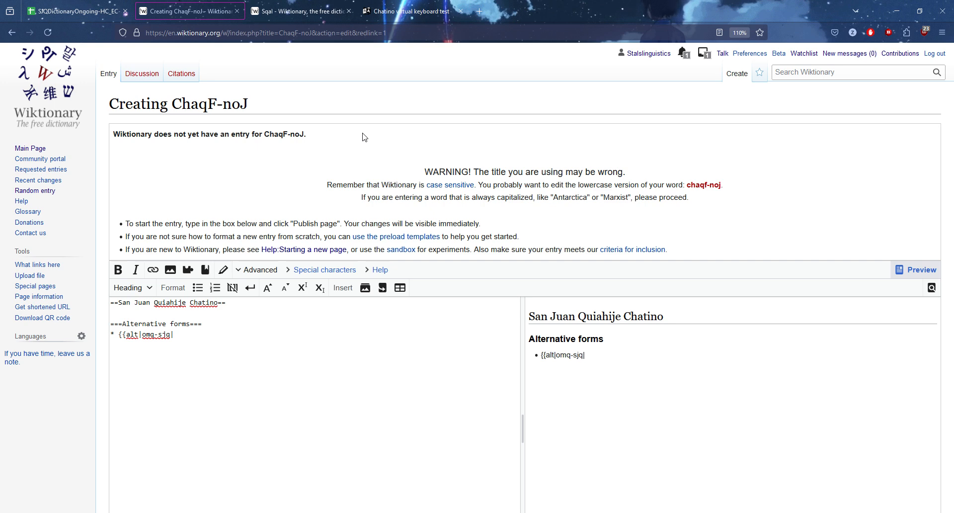
click(196, 334)
text(CH)
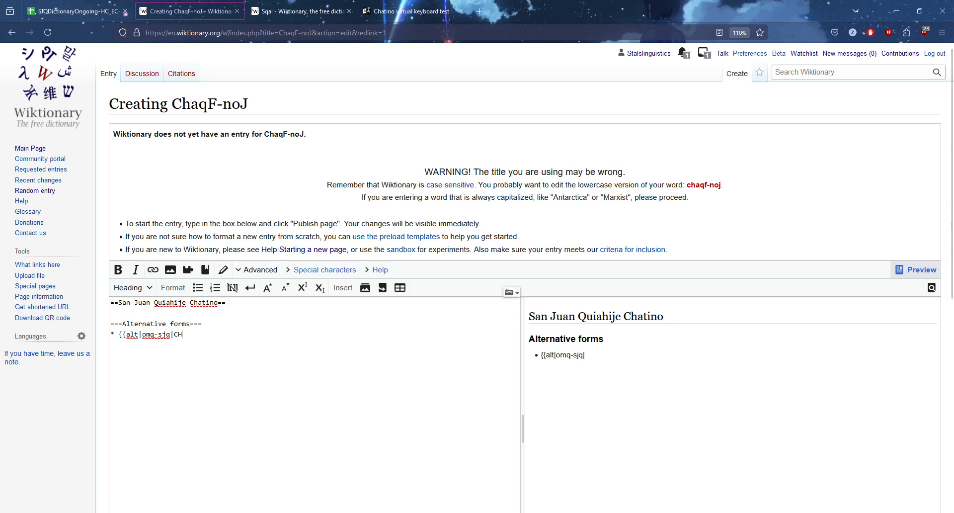
key(BackSpace)
text(haqLM-)
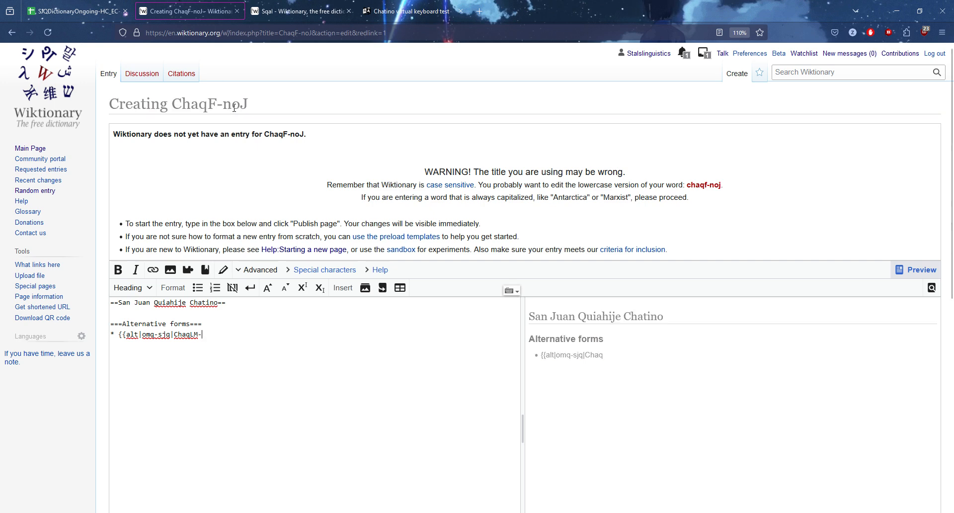
Complete the alternative form as ChaqLM-noML, add the label "SHML tones" after two pipes, and close the template.
drag(253, 107, 170, 106)
click(201, 336)
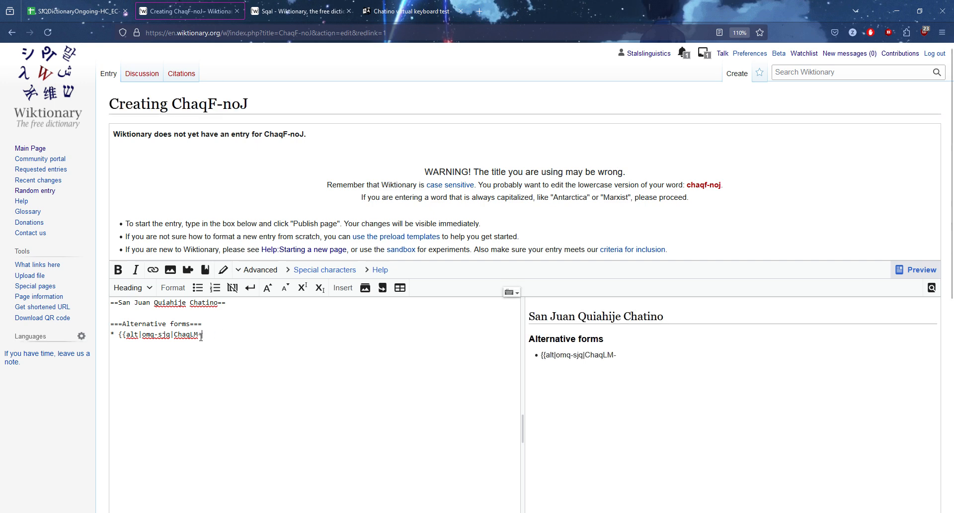
text(noML)
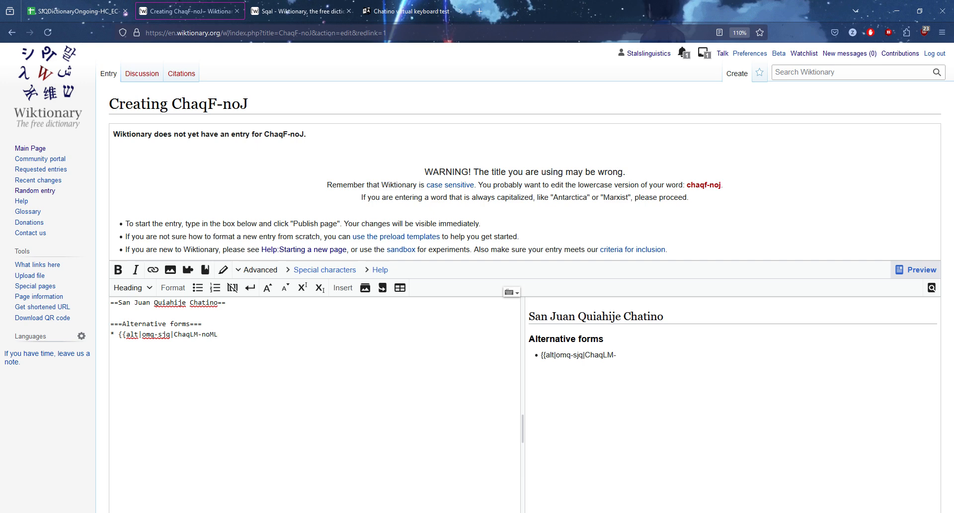
text(||SHML tones)
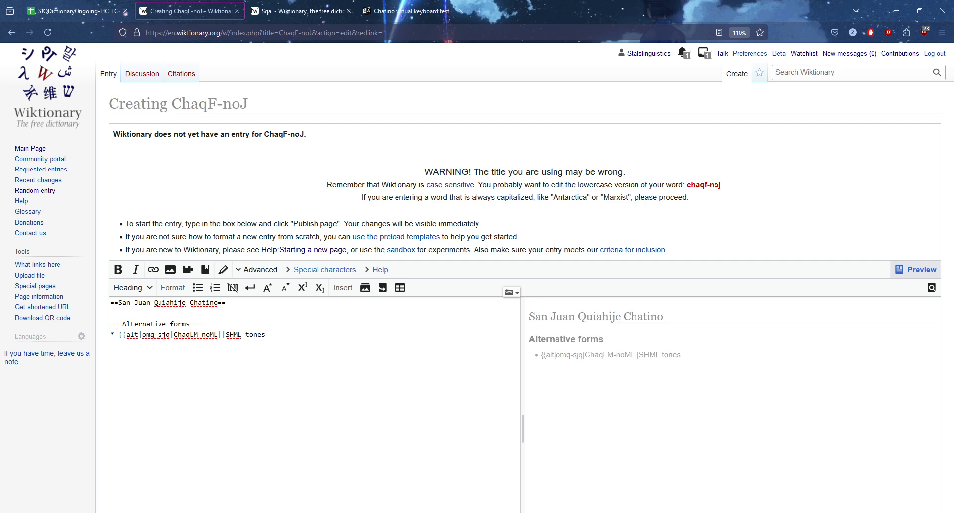
text(}})
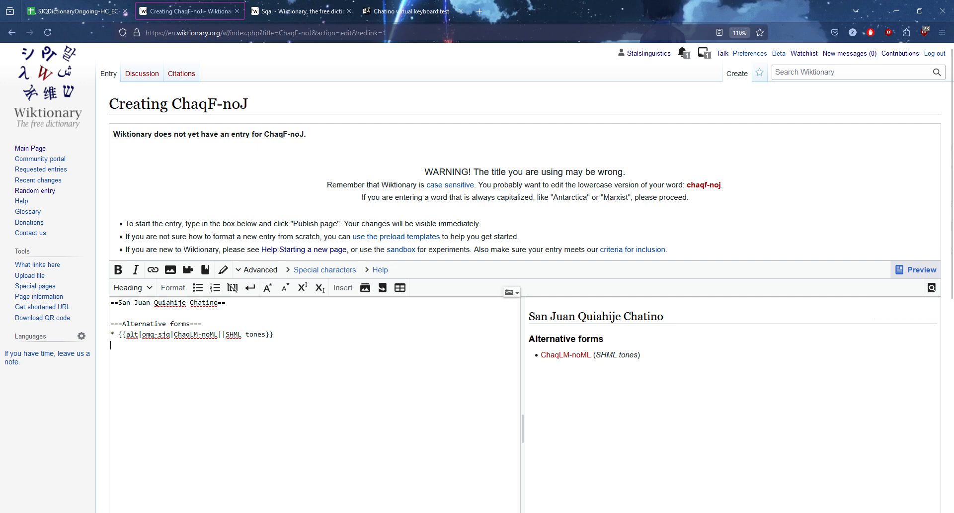
Duplicate the ChaqLM-noML alternative-form line directly below and change the copy's label to "alphabetic tones".
key(Return)
drag(284, 332, 111, 334)
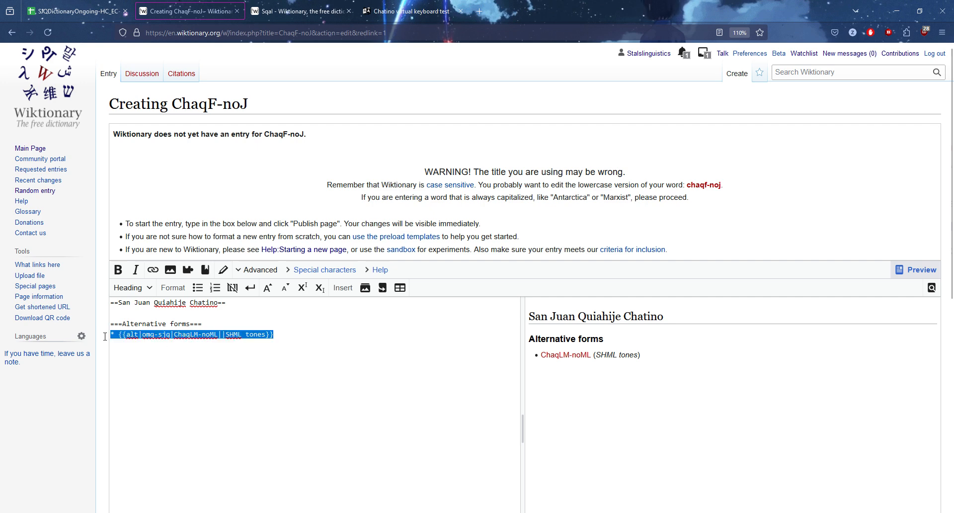
key(ctrl+c)
click(266, 341)
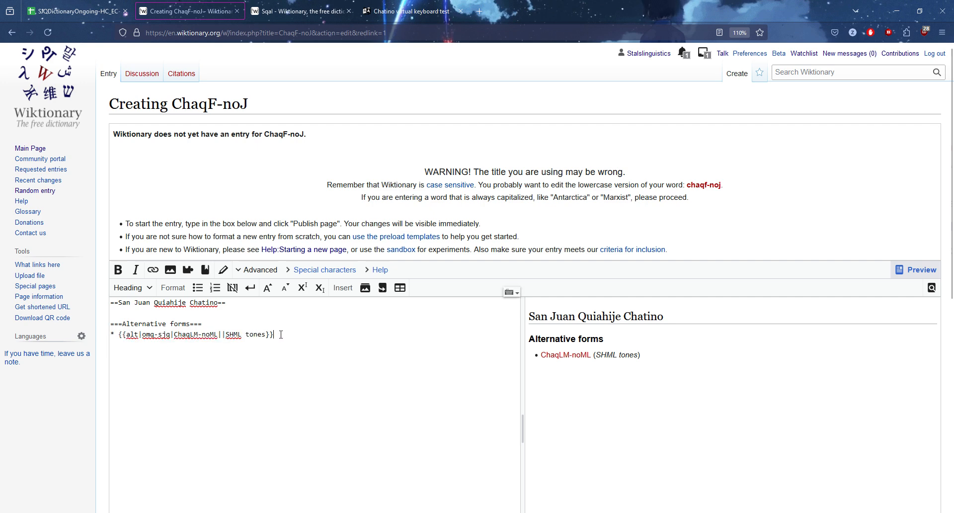
key(ctrl+v)
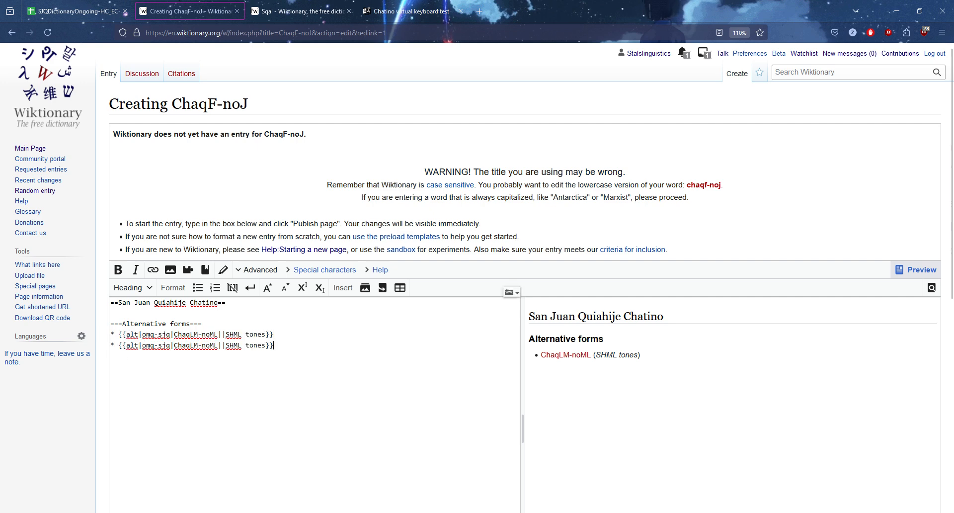
double_click(228, 346)
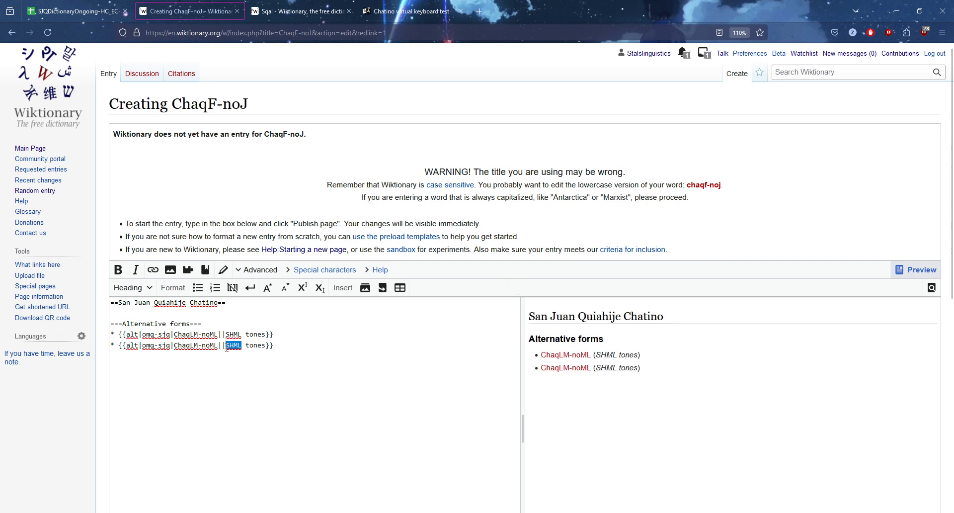
text(alphabetic)
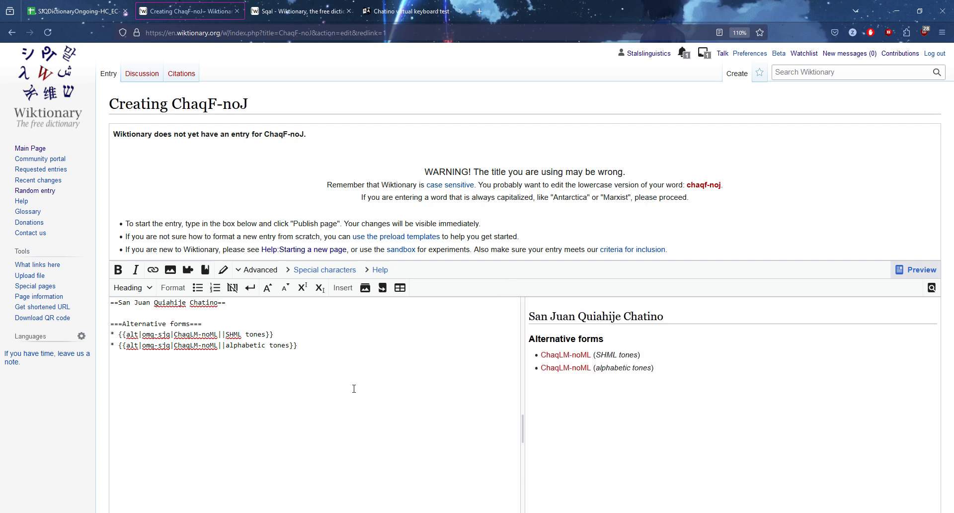
Highlight the SHML tones label in the first template, and select ChaqLM-noML in the alphabetic tones line.
triple_click(237, 335)
double_click(237, 335)
drag(239, 337, 260, 336)
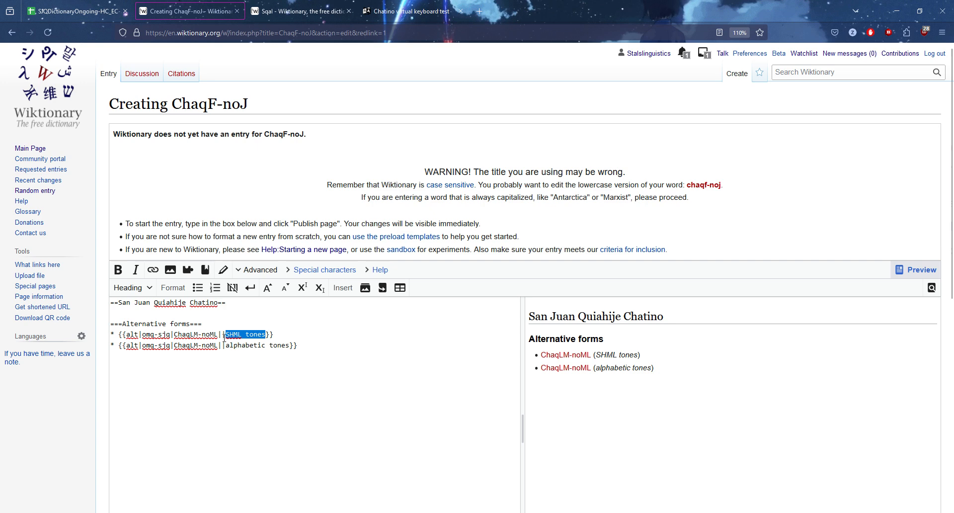
drag(217, 345, 175, 349)
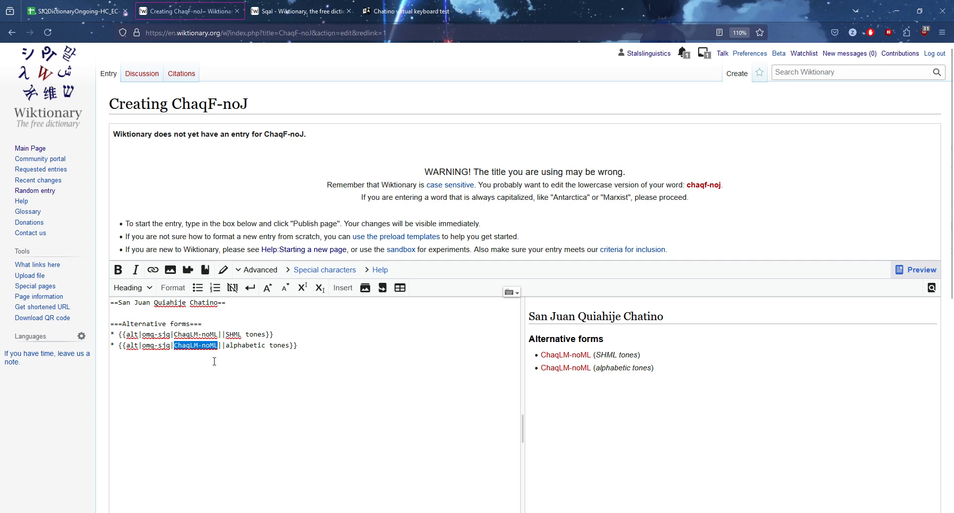
Switch to the Chatino Keyboard page and choose the Chatino alpha upper digits keyboard, with the on-screen keyboard moved up slightly.
click(381, 10)
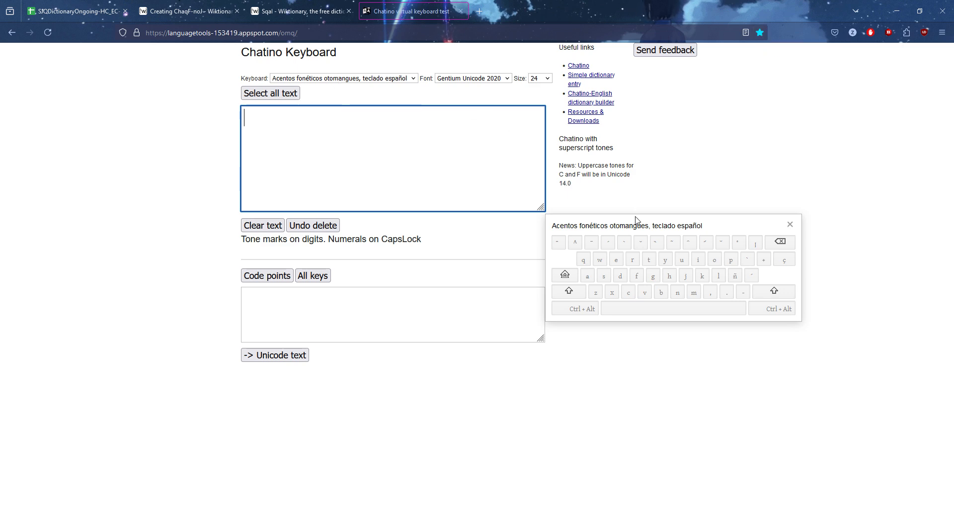
drag(635, 221, 644, 197)
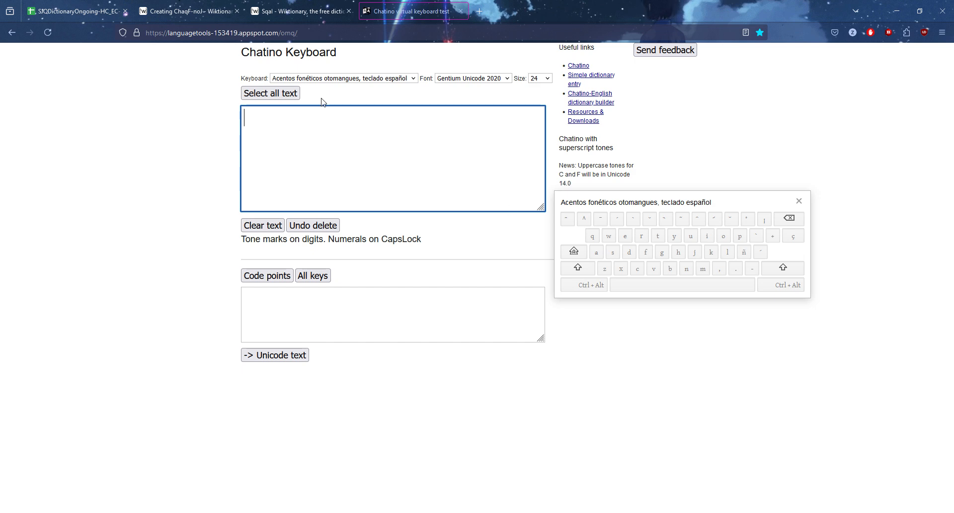
click(325, 82)
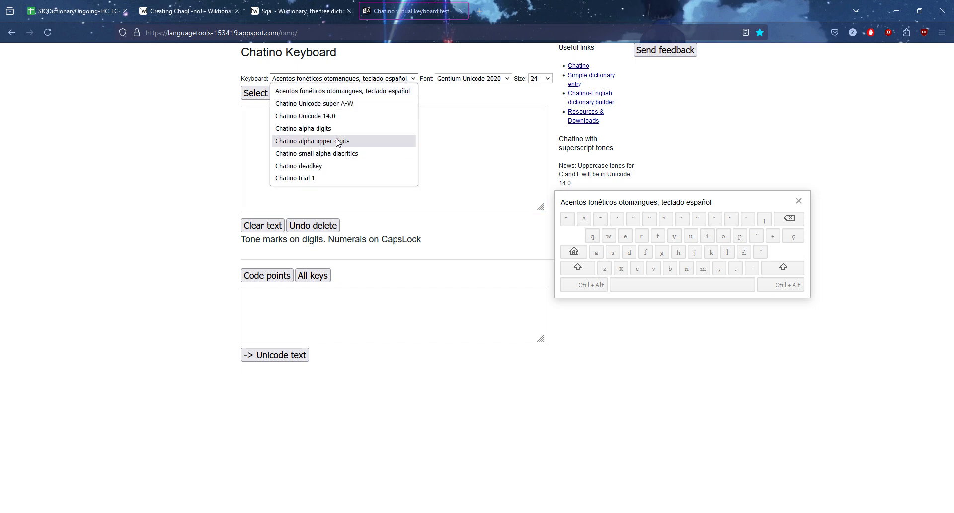
click(337, 142)
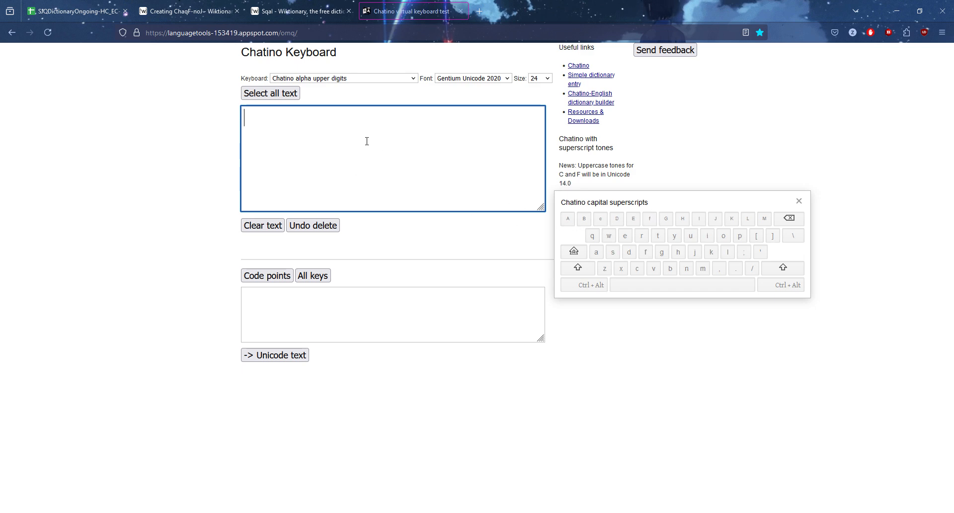
Paste ChaqLM-noML into the main text area of the Chatino Keyboard page.
key(ctrl+v)
key(ctrl+a)
key(BackSpace)
right_click(334, 132)
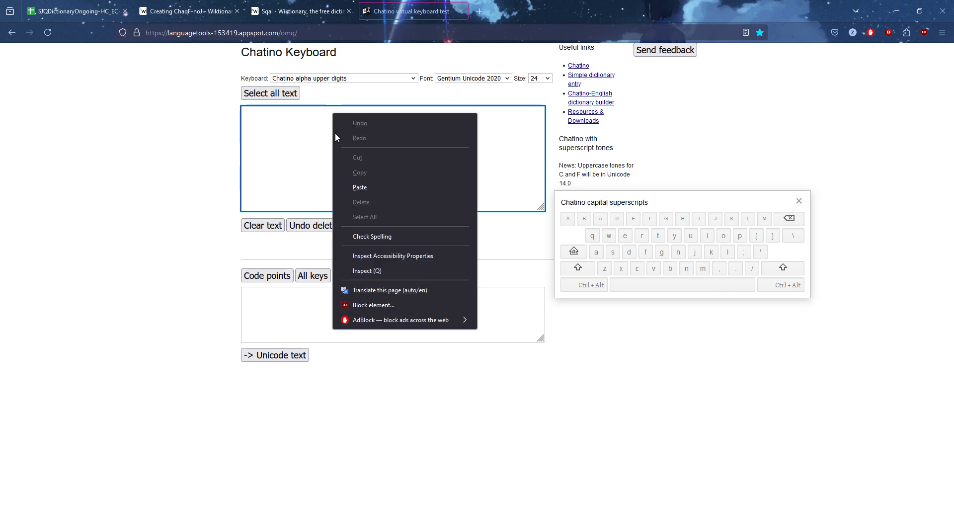
click(363, 189)
Replace the LM tone in the pasted word with a plain F, after trying the superscript f.
click(288, 117)
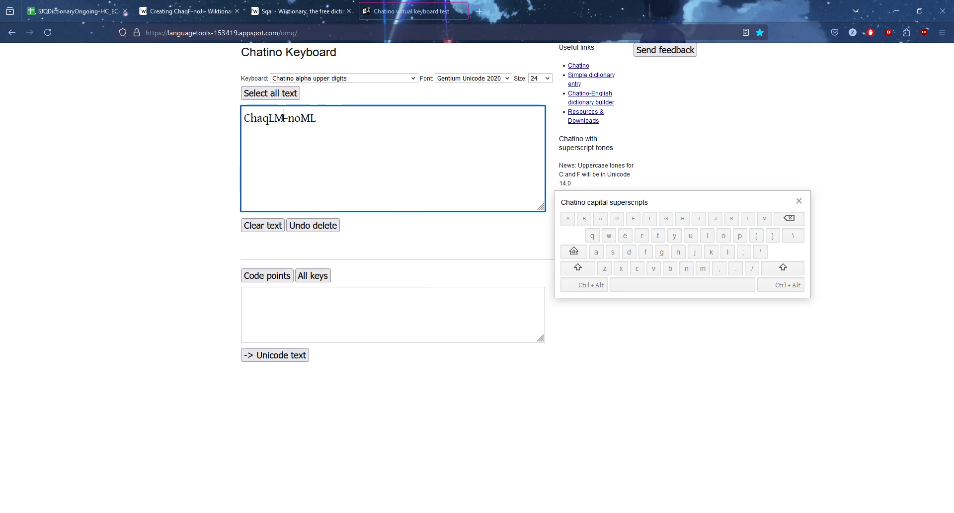
key(BackSpace)
key(BackSpace)
text(F)
click(648, 220)
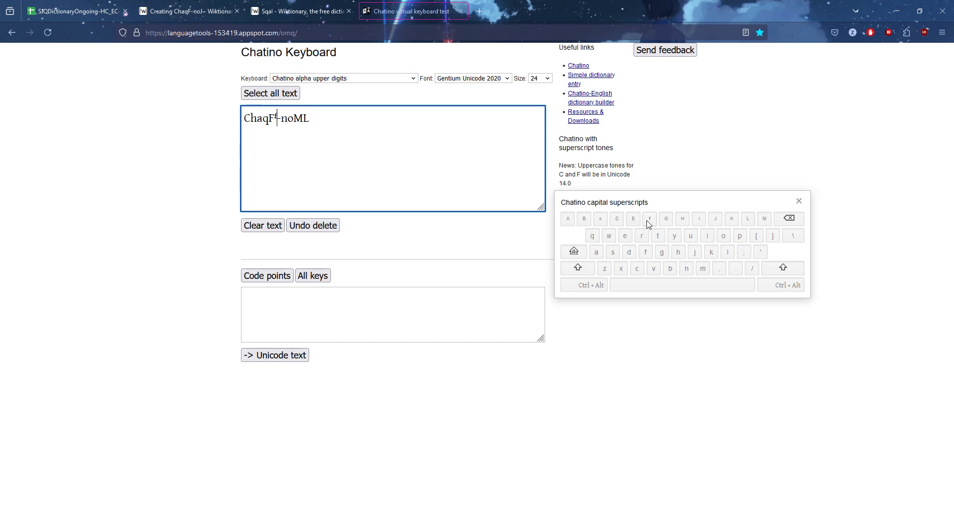
key(BackSpace)
Replace the ML at the end of the word with a superscript J.
click(330, 121)
key(BackSpace)
key(BackSpace)
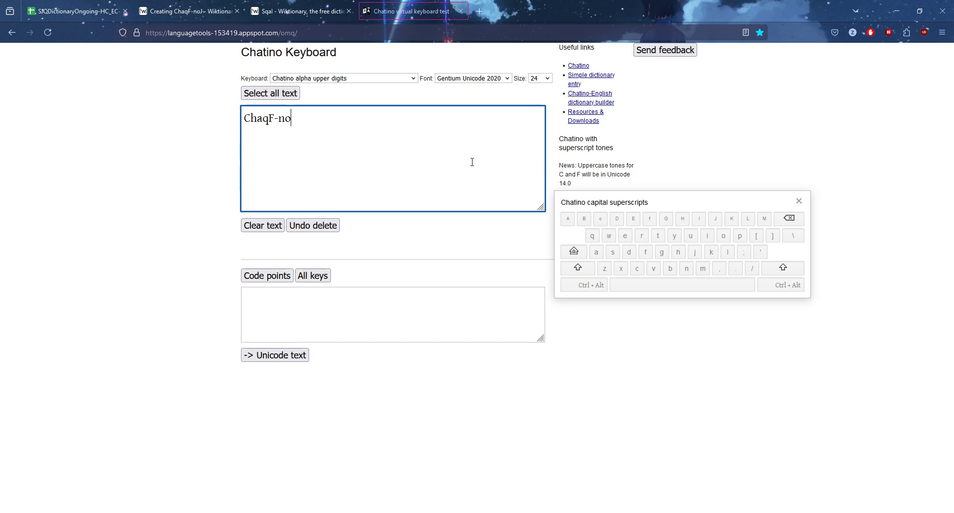
click(713, 224)
Copy the word with the superscript J and paste it over ChaqLM-noML in the alphabetic tones template on Wiktionary.
key(ctrl+a)
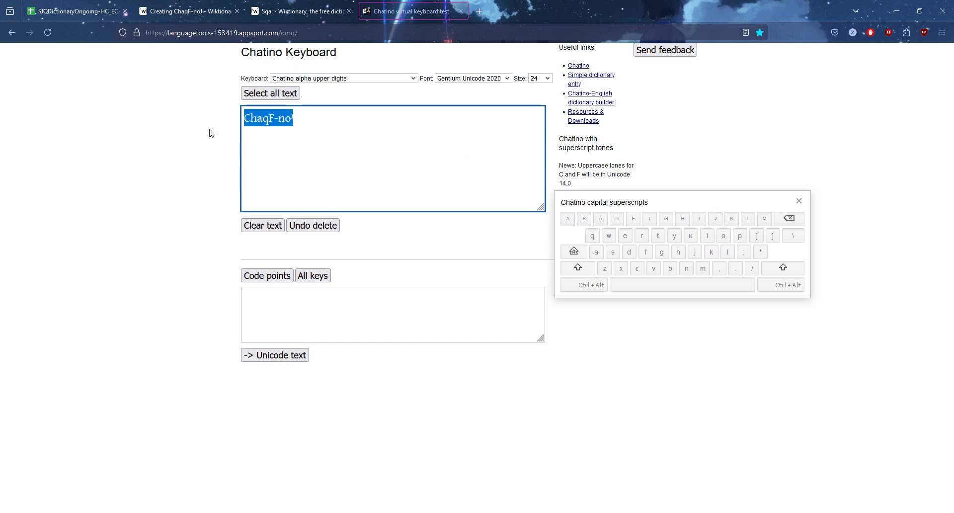
right_click(324, 138)
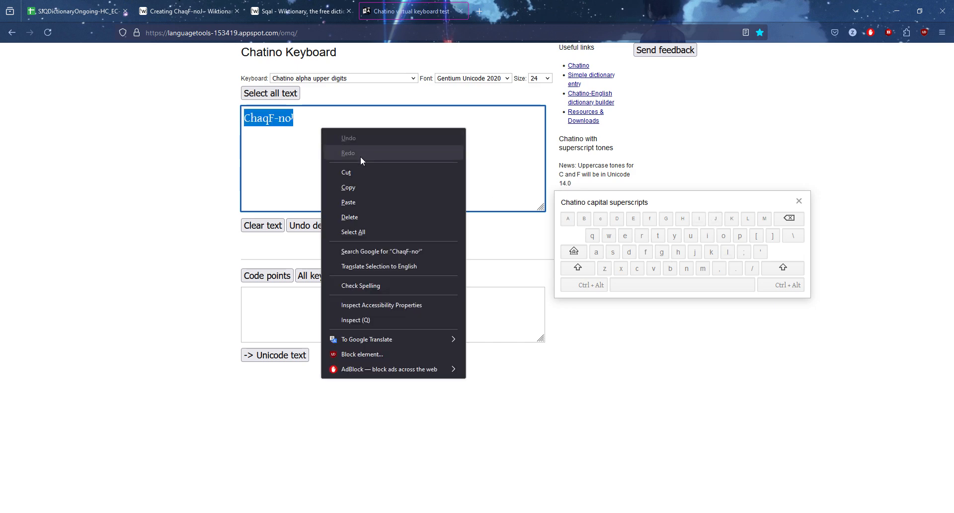
click(350, 185)
click(201, 10)
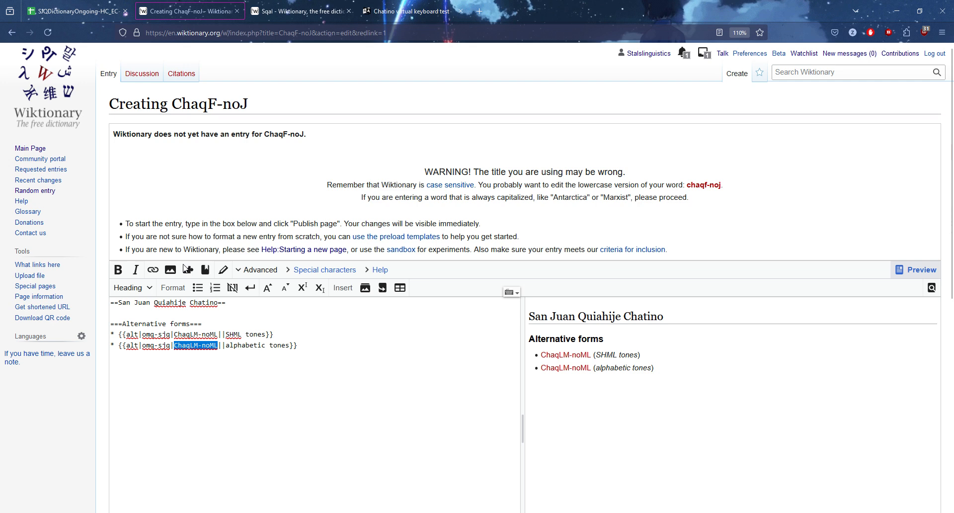
right_click(192, 346)
click(244, 147)
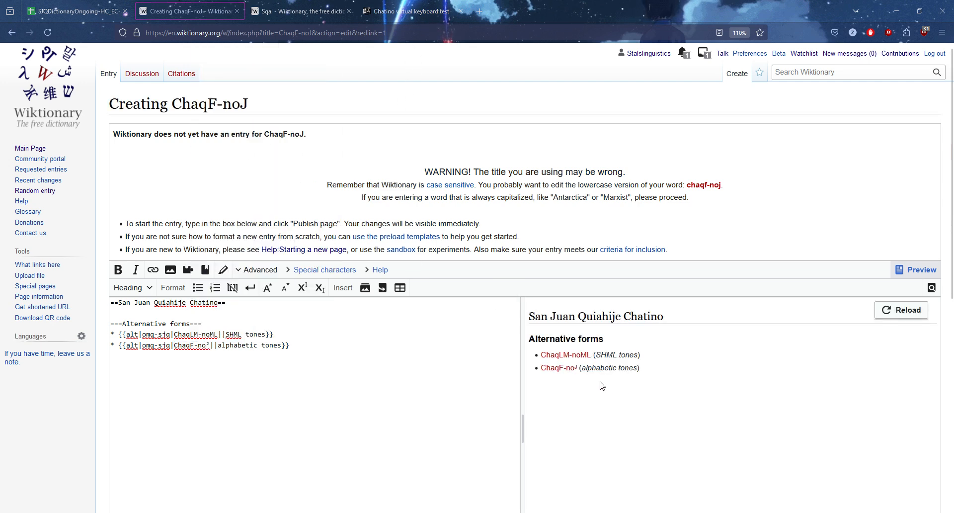
Check the part of speech of chaqF-noJ in the dictionary spreadsheet, and add the heading ===Adverb=== below the alternative forms.
click(291, 348)
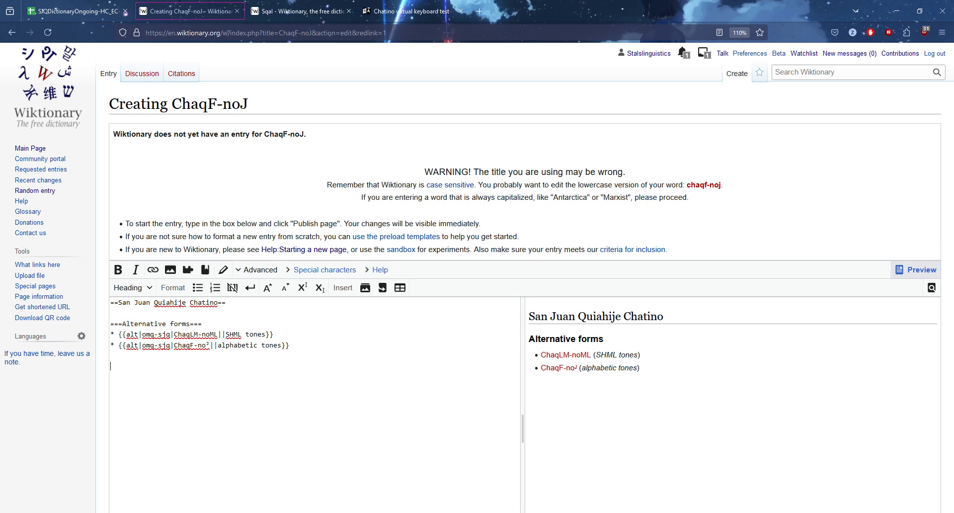
click(97, 10)
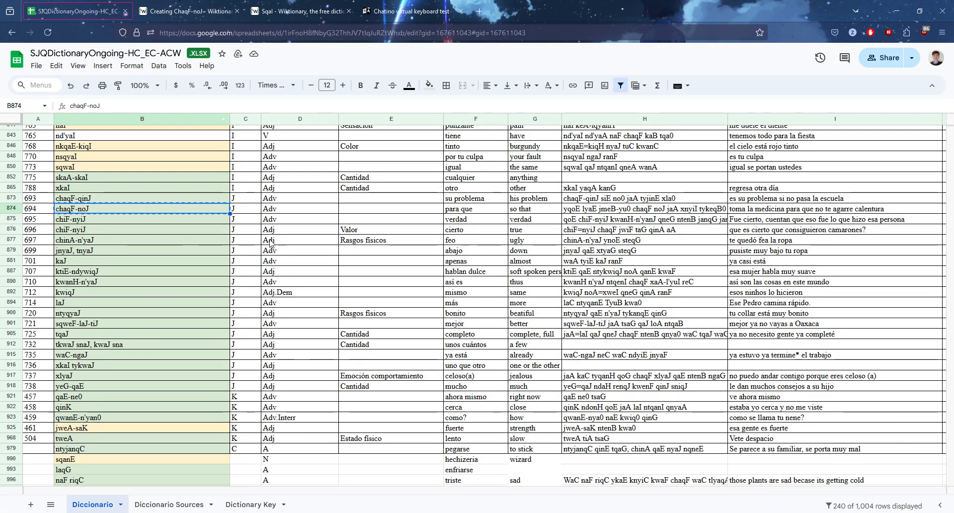
click(153, 11)
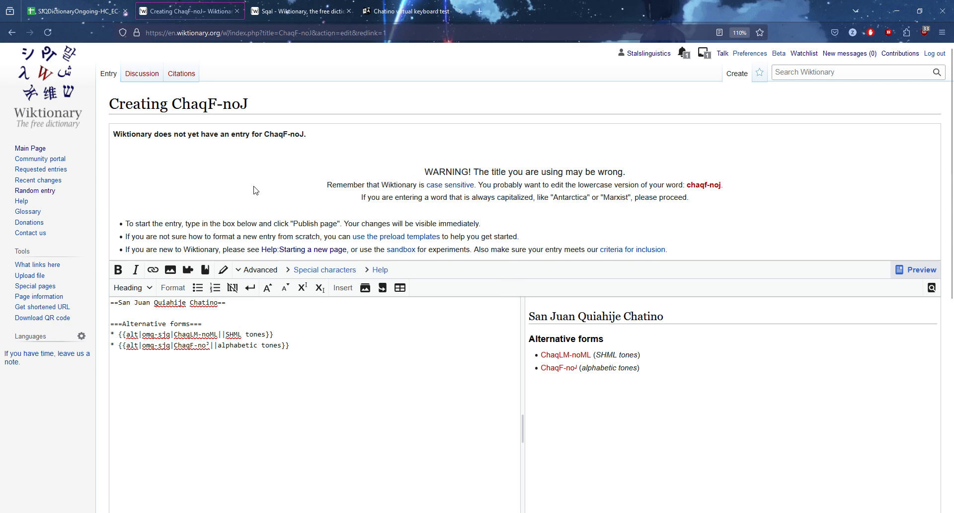
text(===Ad ver)
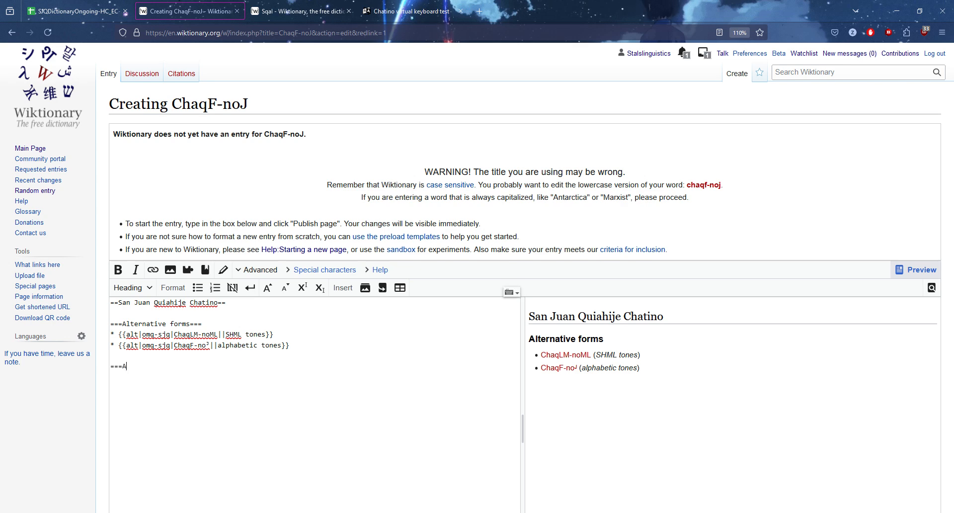
key(BackSpace)
key(BackSpace)
key(BackSpace)
key(BackSpace)
text(verb==)
scroll(666, 350, down, 3)
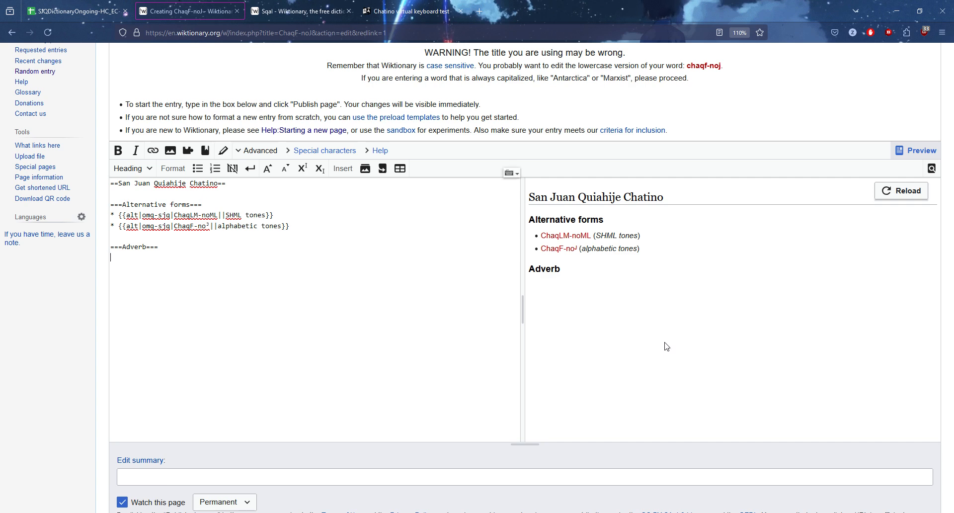
Start the headword template {{head|omq-sjq|adverb under the Adverb heading, and highlight ChaqF-noJ in the page title along the way.
text({{head|)
scroll(323, 163, up, 2)
drag(249, 105, 172, 106)
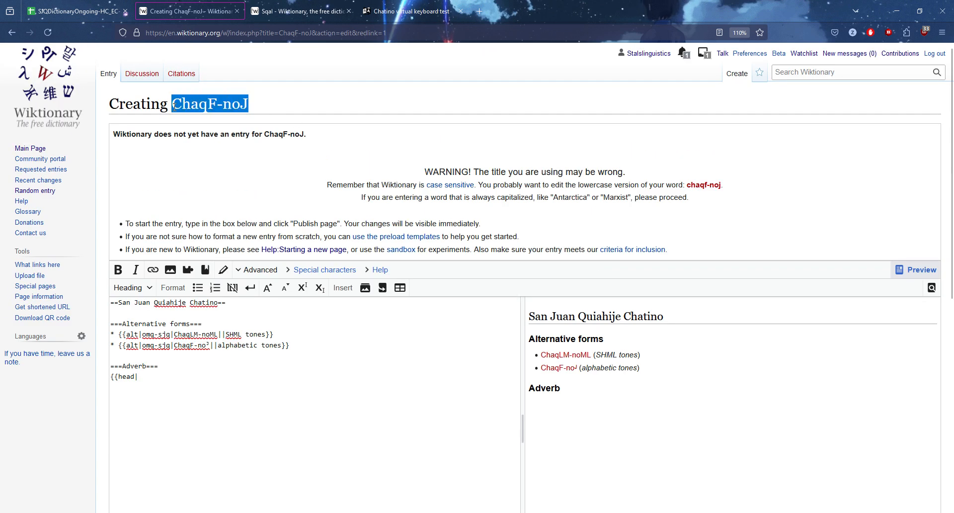
click(165, 376)
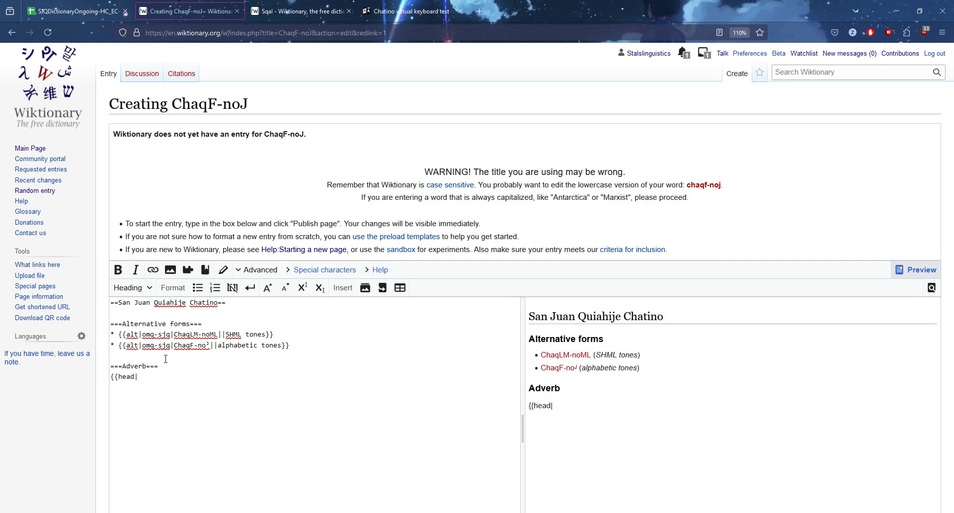
text(omq-sjq|)
text(adverb)
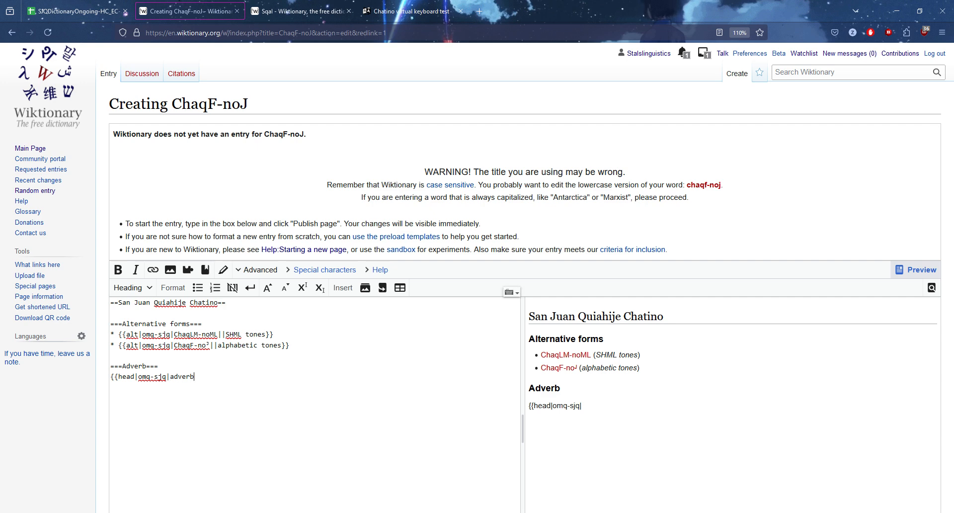
Try adjective as the headword template's part of speech, restore adverb, and close the template with }}.
key(BackSpace)
key(BackSpace)
key(BackSpace)
key(BackSpace)
key(BackSpace)
text(djective)
key(BackSpace)
key(BackSpace)
key(BackSpace)
key(BackSpace)
key(BackSpace)
key(BackSpace)
key(BackSpace)
key(BackSpace)
text(dverb}})
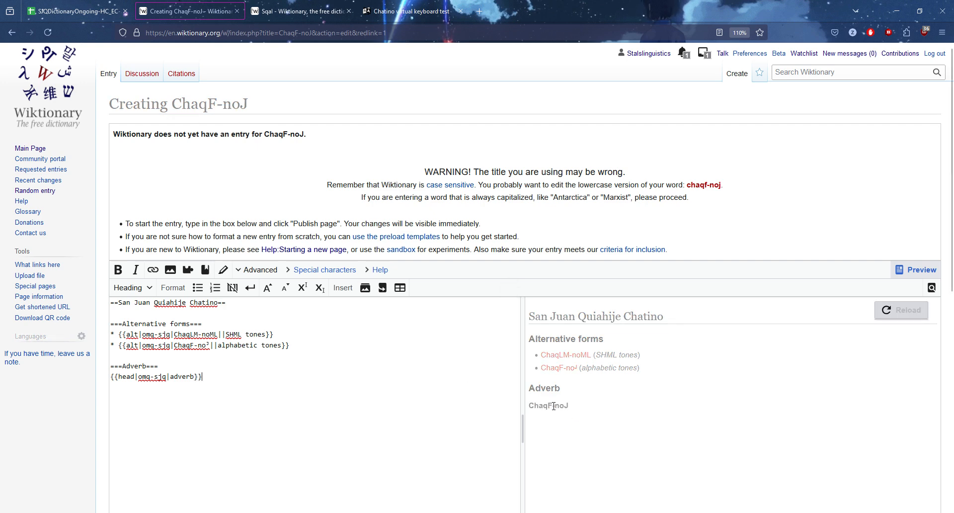
Examine the categories that the live preview assigns to the entry with the adverb headword.
scroll(253, 368, down, 4)
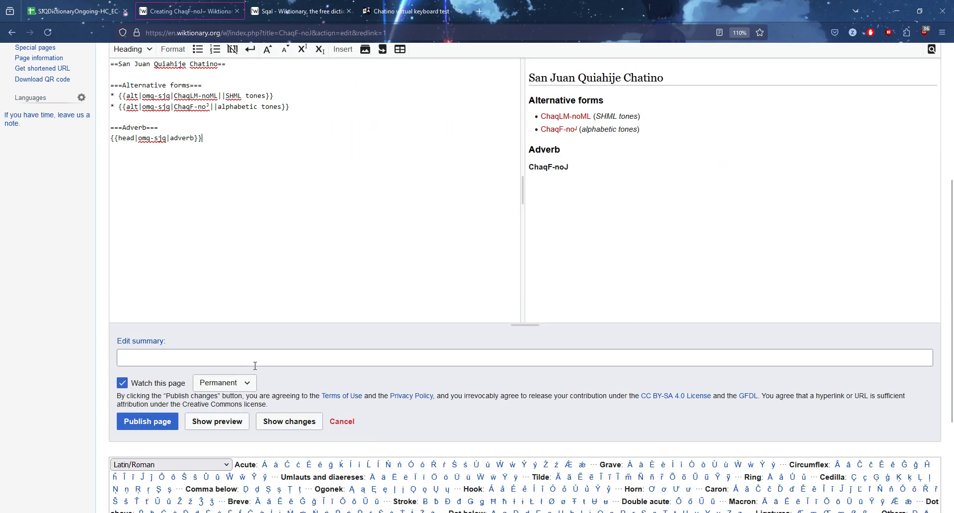
scroll(251, 337, up, 3)
scroll(250, 339, down, 1)
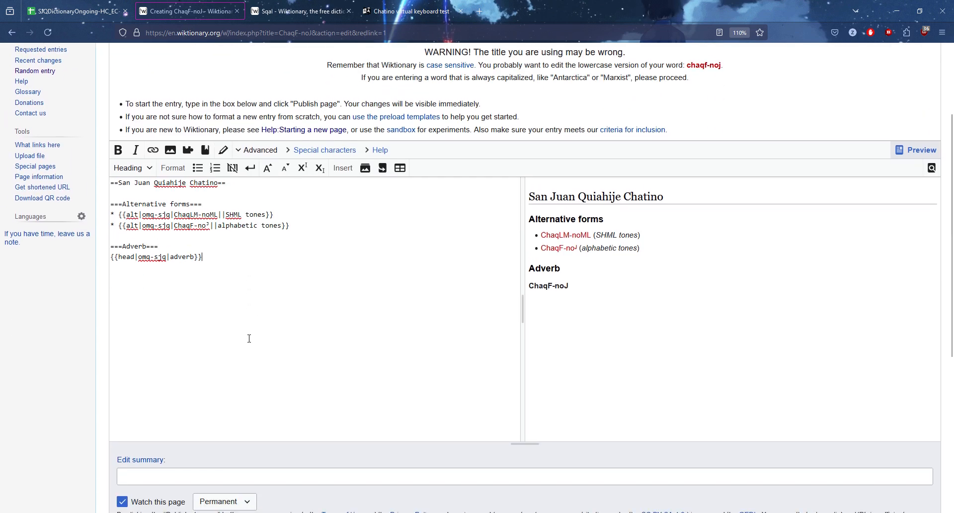
scroll(250, 338, down, 5)
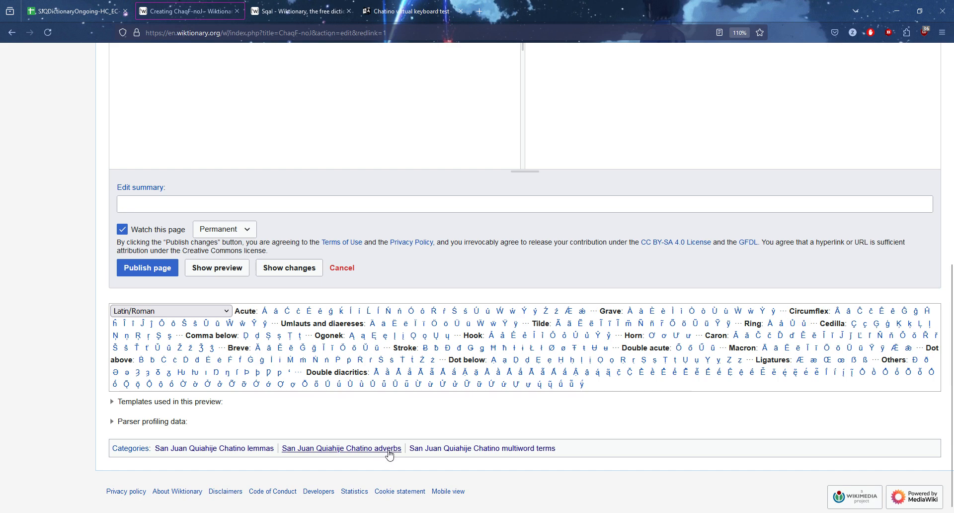
Change the headword template's part of speech to adjective and check the entry's categories.
scroll(389, 456, up, 8)
double_click(186, 343)
text(adjective)
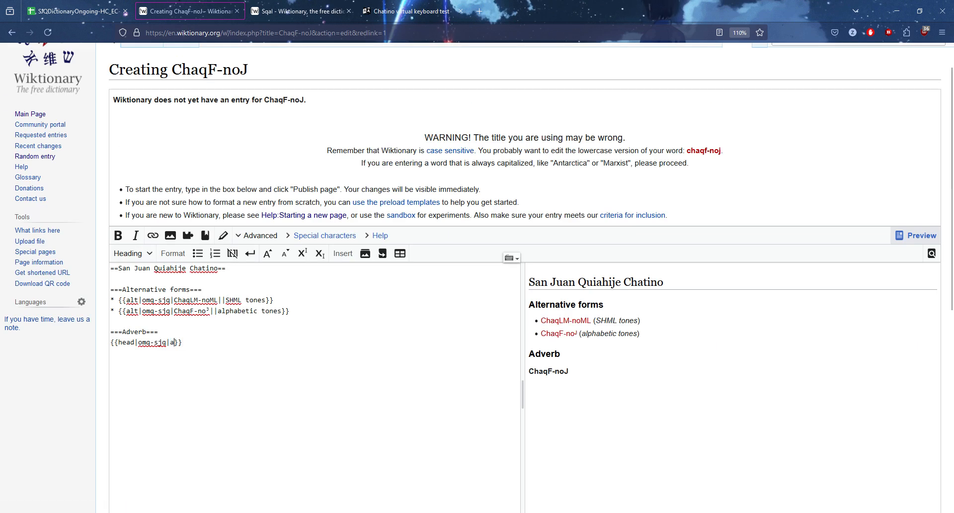
scroll(285, 356, down, 10)
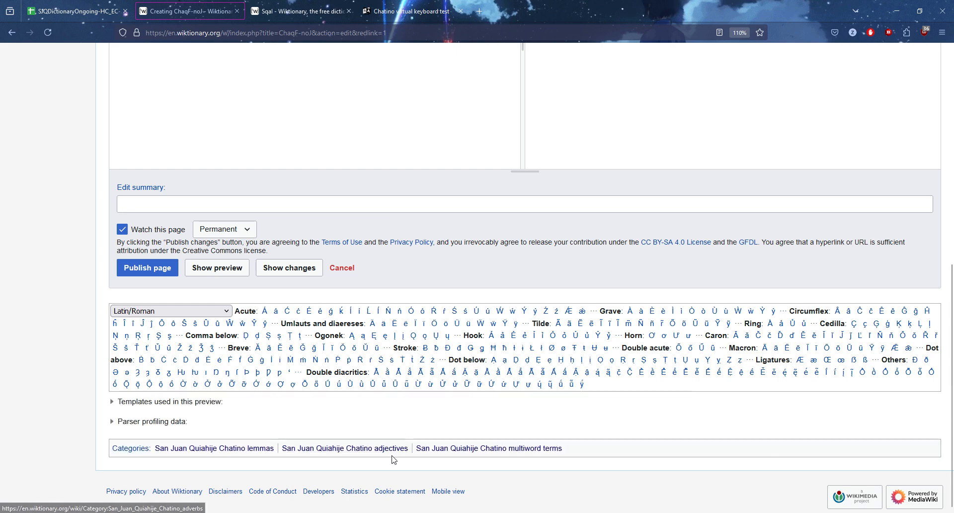
Change the Adverb heading text to Noun and check the entry's categories again.
scroll(390, 457, up, 10)
double_click(138, 332)
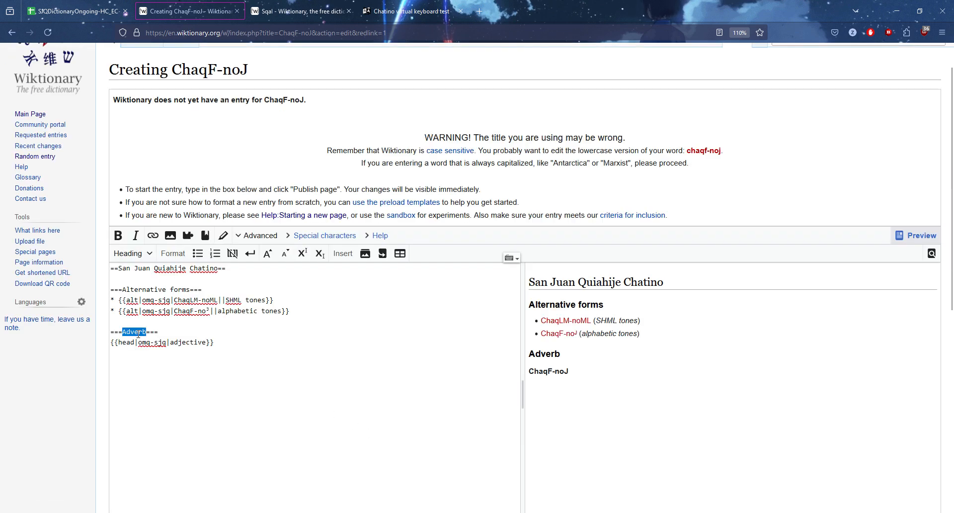
text(Noun)
scroll(501, 382, down, 8)
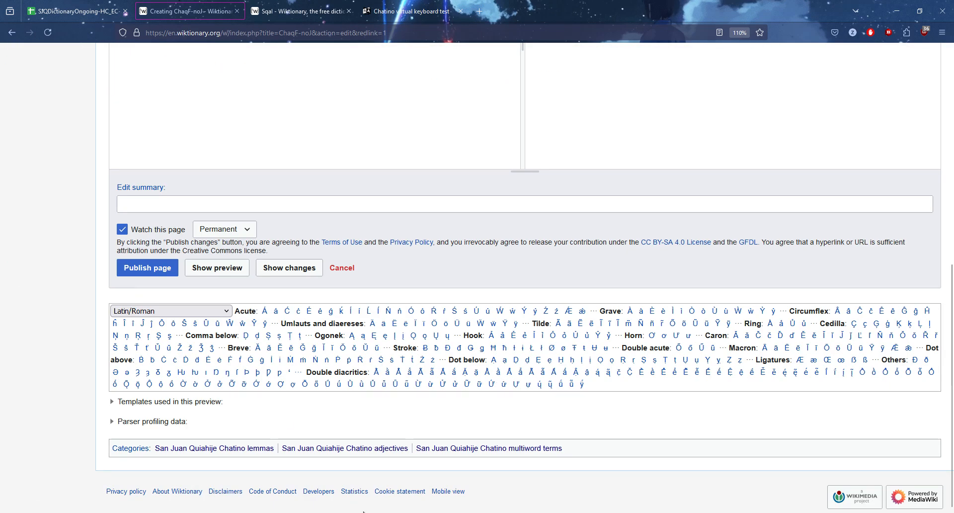
Change the part-of-speech heading text from Noun back to Adverb.
scroll(198, 295, up, 5)
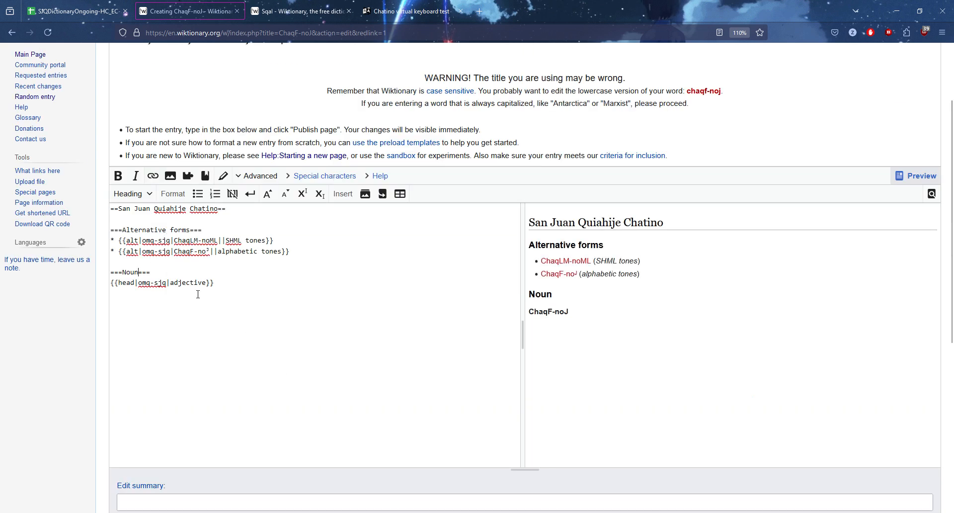
triple_click(105, 291)
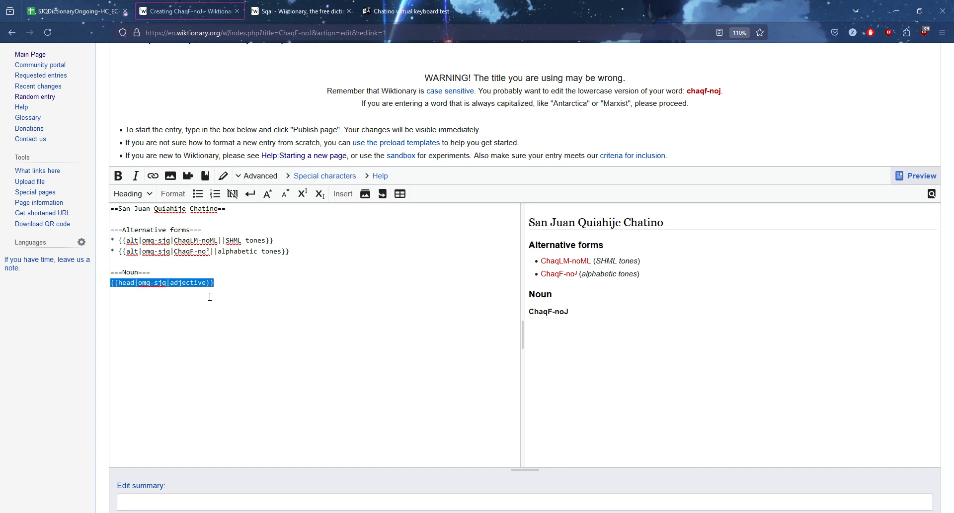
drag(558, 298, 517, 295)
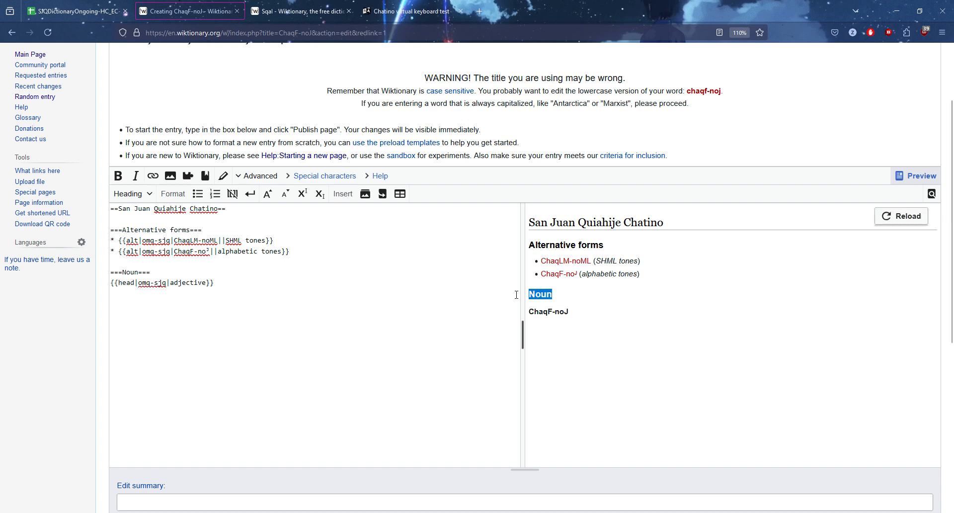
double_click(133, 271)
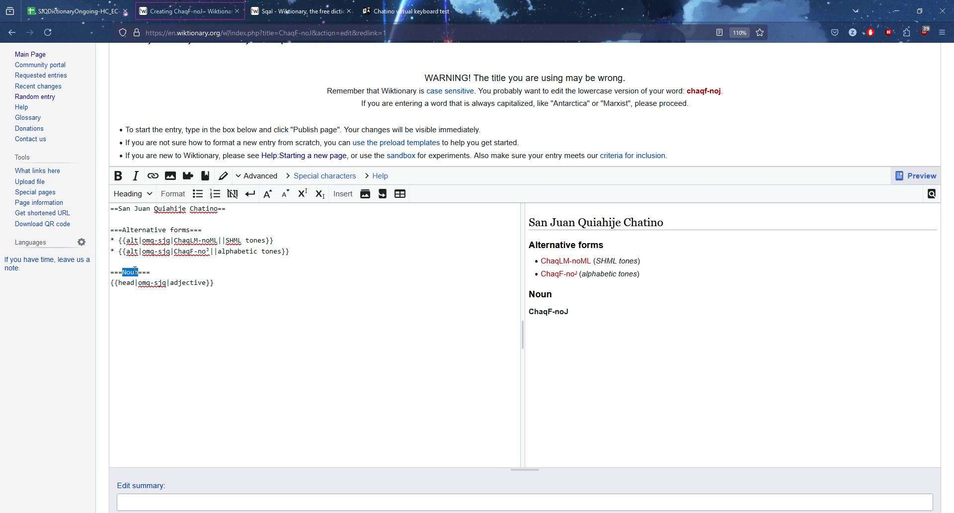
text(Adervb)
key(BackSpace)
key(BackSpace)
key(BackSpace)
key(BackSpace)
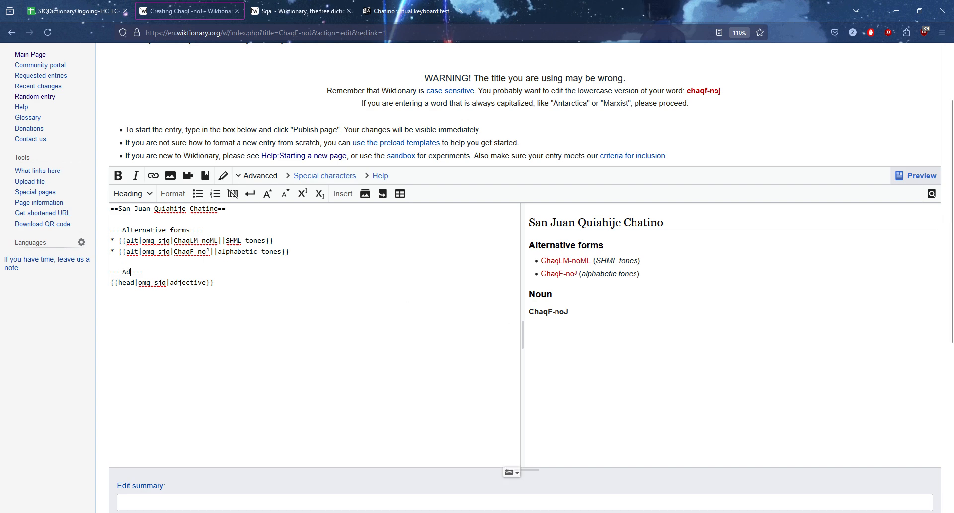
text(verb)
Set the headword template's part of speech to adverb and leave a blank line below the template.
double_click(192, 282)
text(adverb)
key(Return)
key(Return)
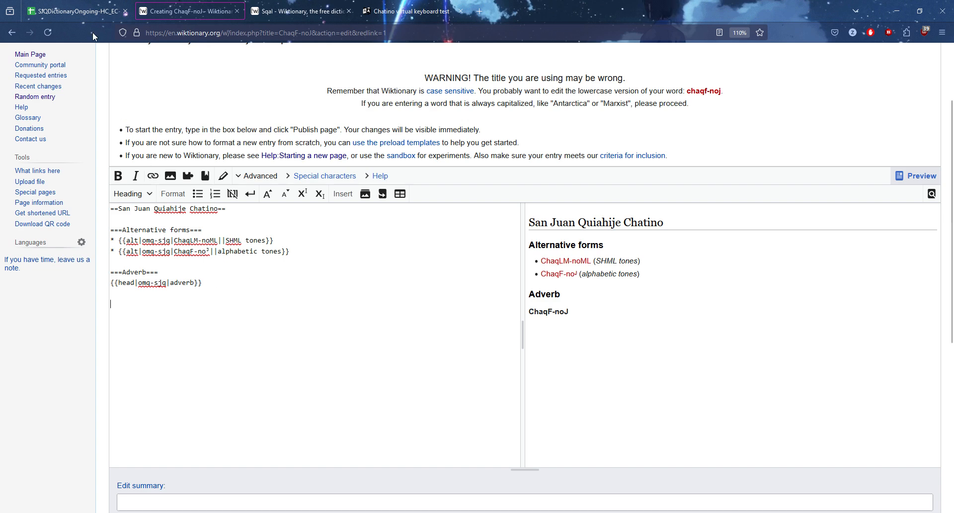
Look up the English gloss of chaqF-noJ in the dictionary spreadsheet and return to the Wiktionary entry.
click(75, 11)
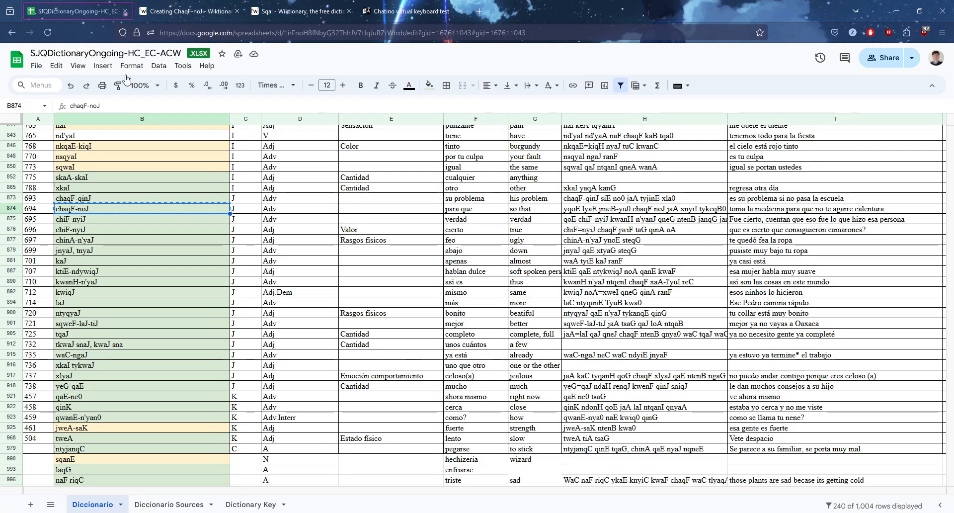
click(529, 209)
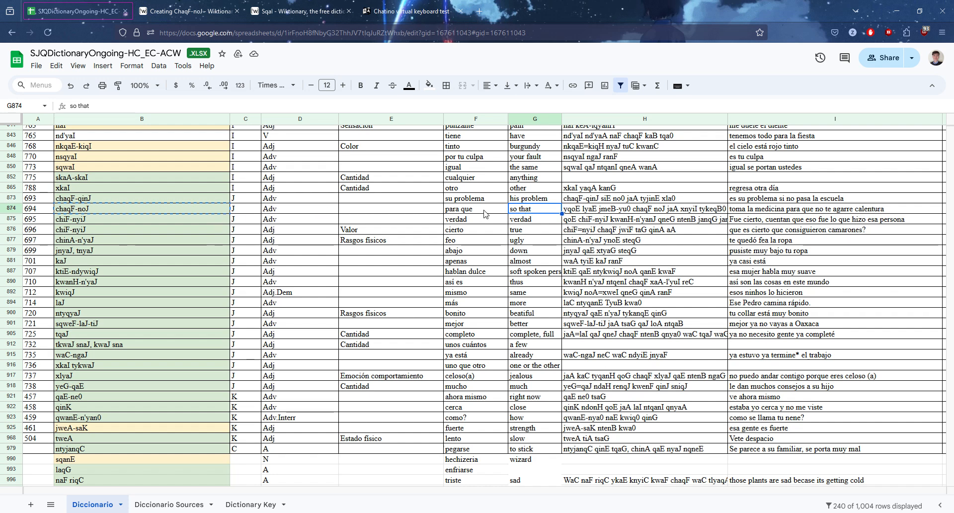
key(ctrl+Tab)
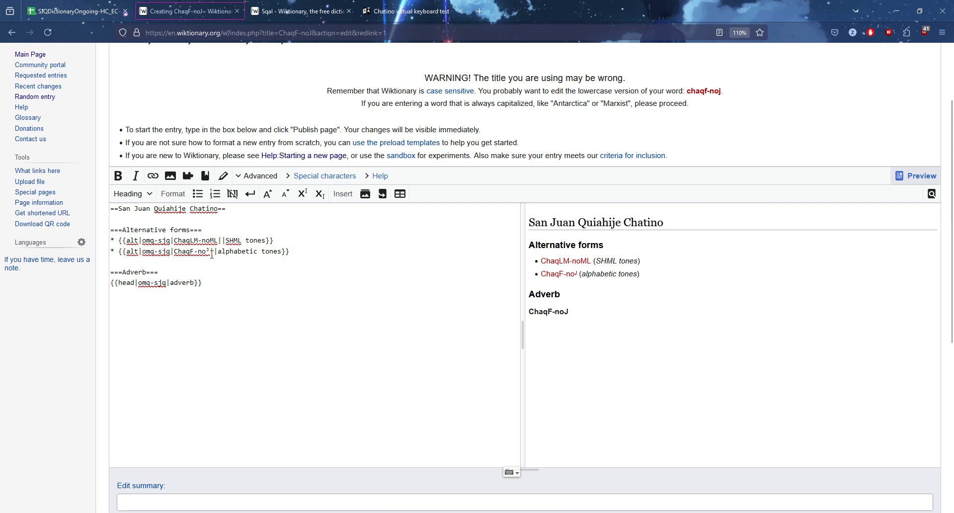
Add the numbered definition # [[so]] ... [[that]] below the headword template.
text(#)
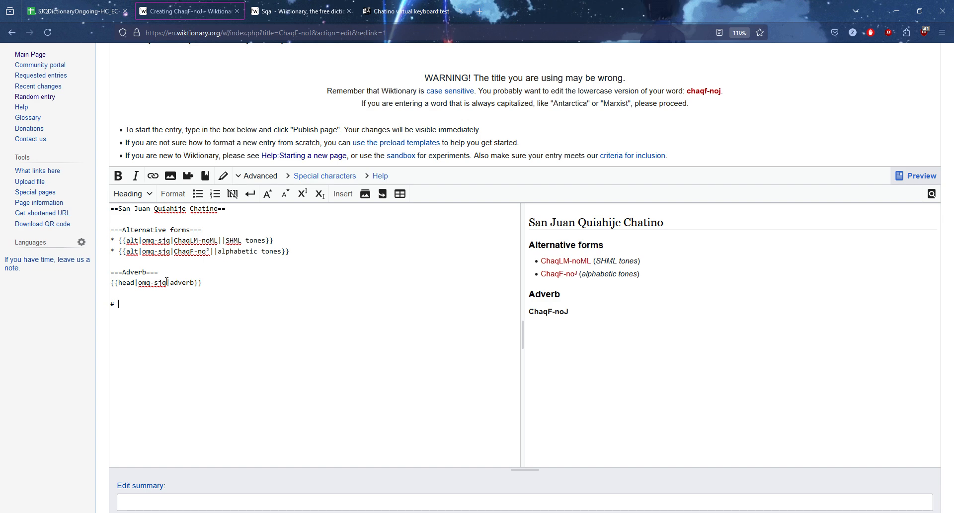
text([[s])
key(BackSpace)
key(BackSpace)
text(o]] [[that]])
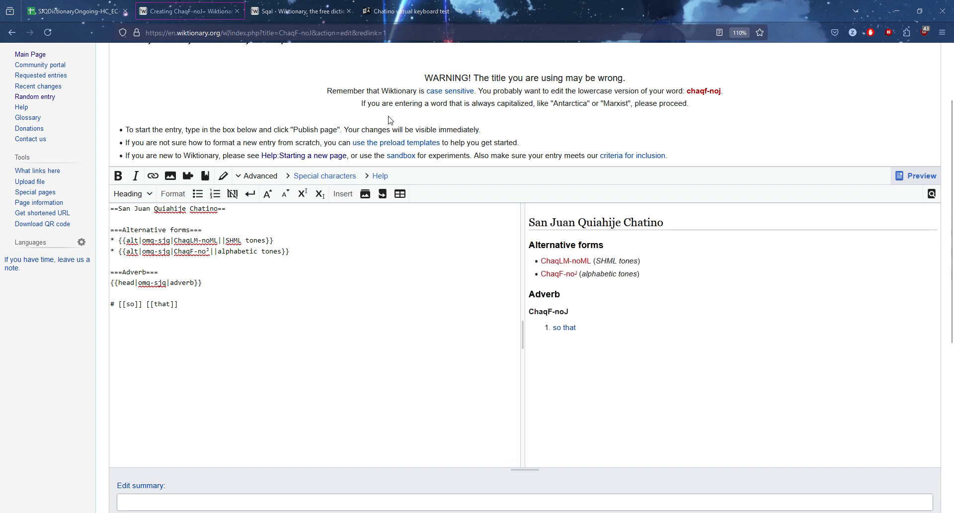
click(147, 304)
text(...)
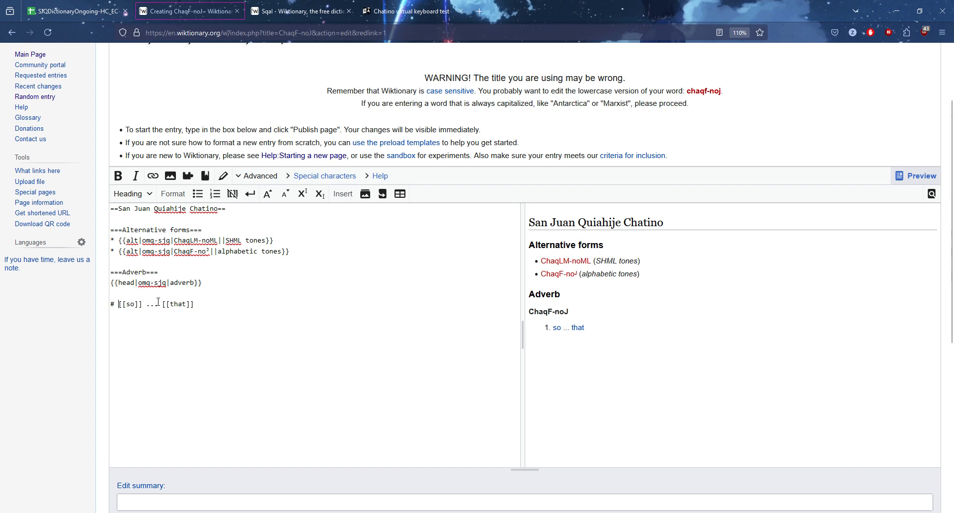
click(215, 305)
Examine the example sentence and translation columns in the dictionary spreadsheet, checking which words have examples and which lack them.
click(74, 11)
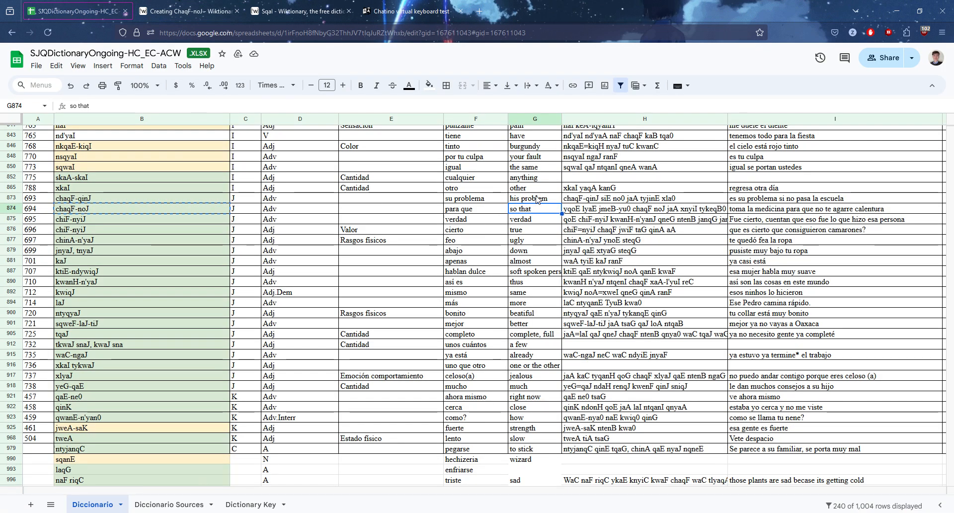
click(574, 211)
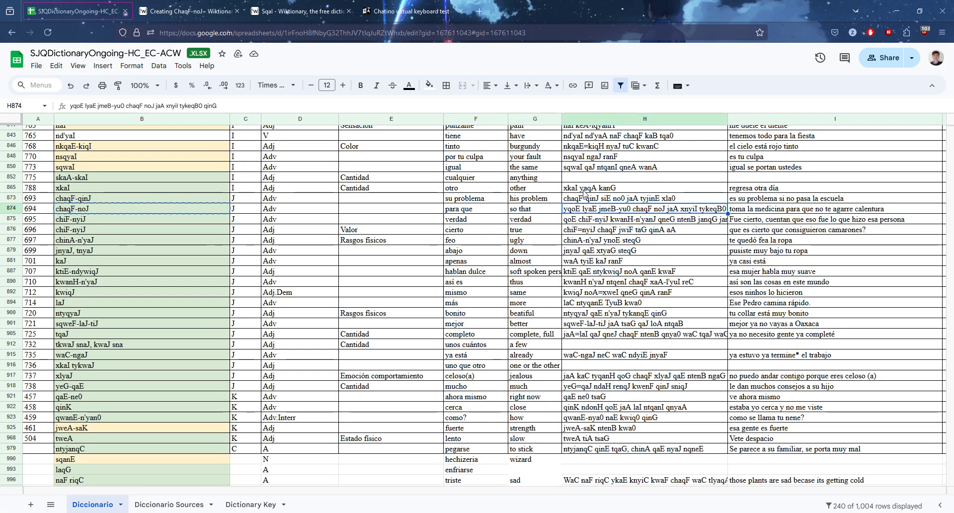
click(11, 188)
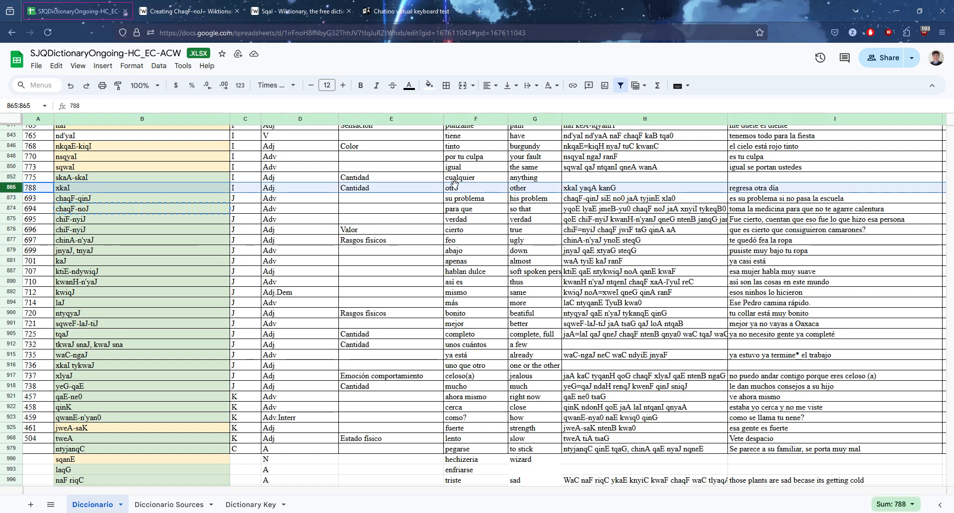
click(11, 177)
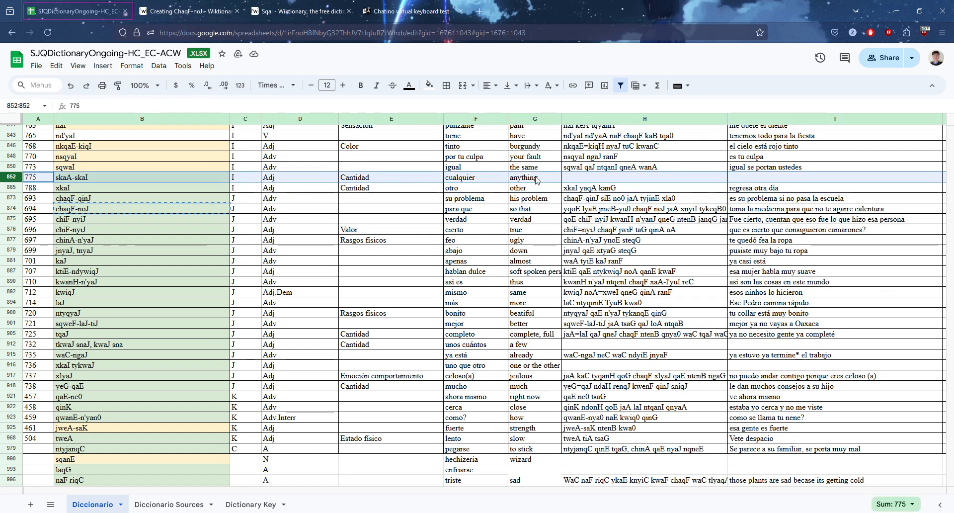
click(641, 178)
click(754, 177)
click(688, 177)
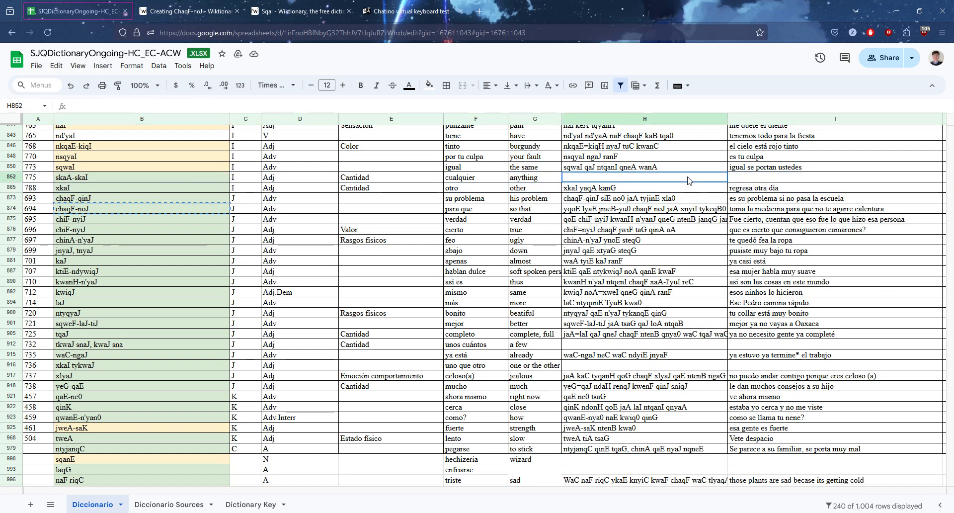
click(741, 178)
click(693, 177)
click(741, 179)
click(490, 177)
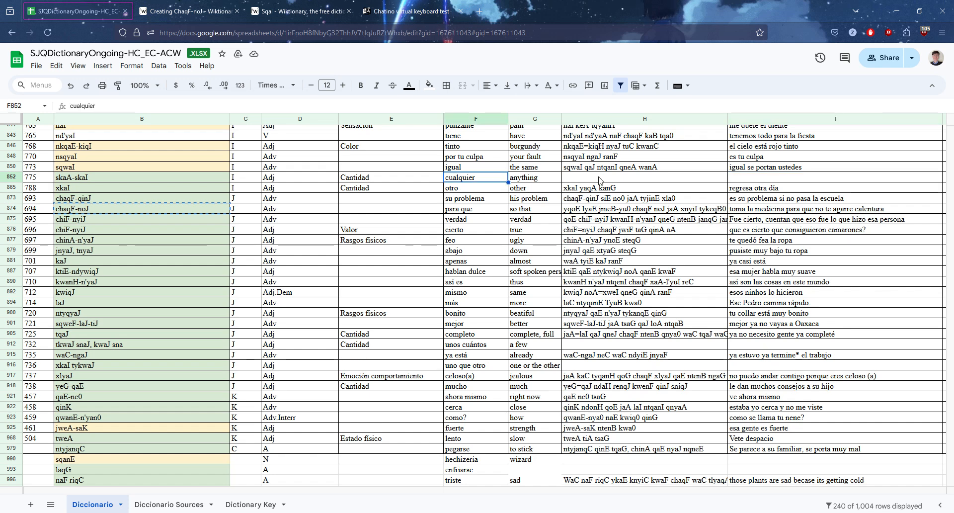
click(617, 178)
click(741, 178)
click(684, 178)
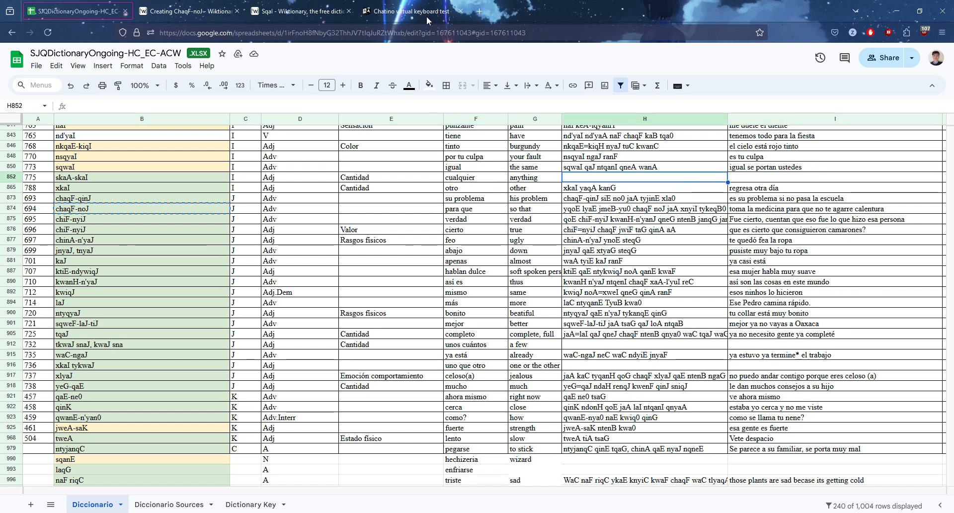
scroll(637, 249, up, 5)
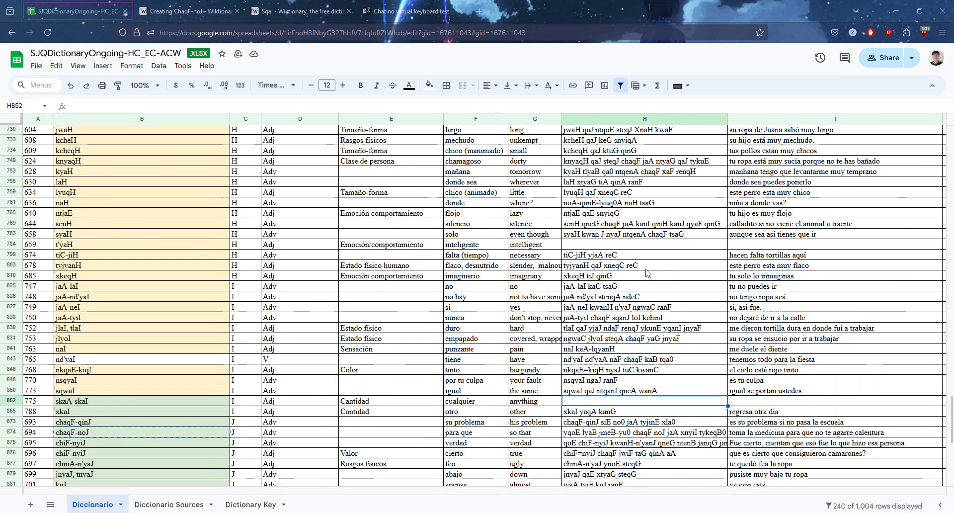
click(637, 246)
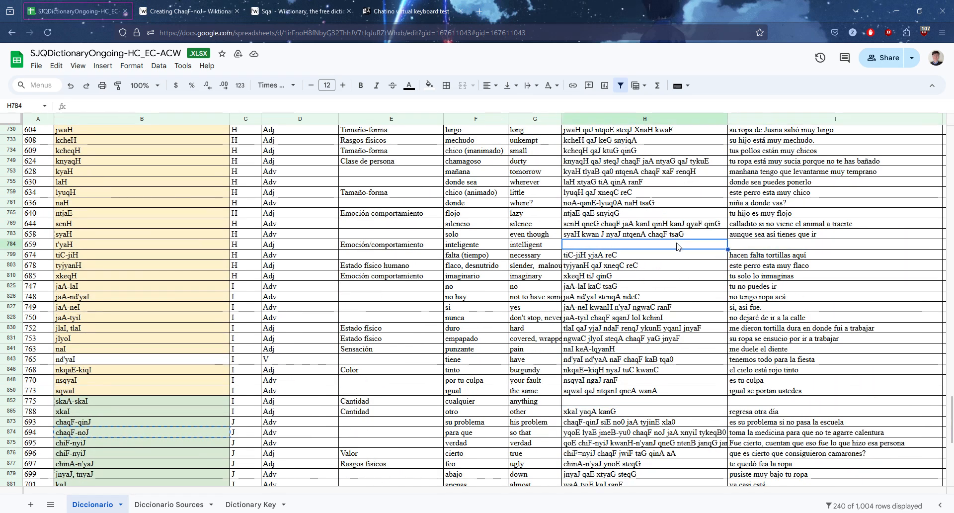
scroll(677, 246, up, 5)
drag(640, 323, 640, 311)
scroll(597, 248, down, 10)
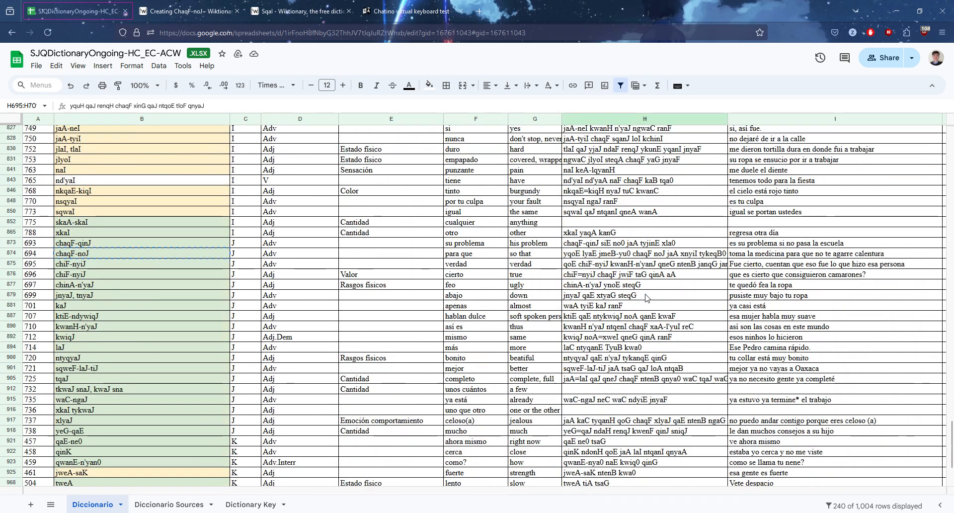
click(574, 222)
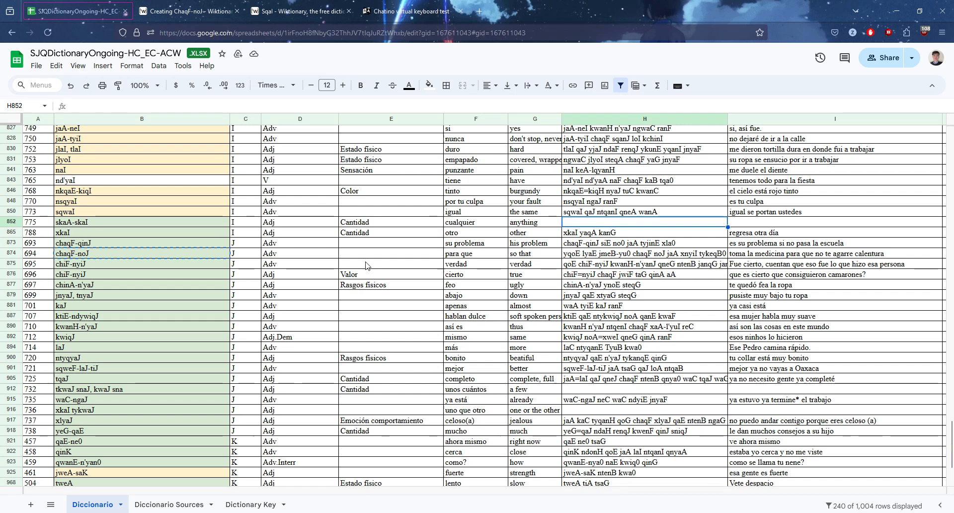
Copy the Chatino example sentence for chaqF-noJ from the spreadsheet and return to the Wiktionary entry.
click(13, 253)
click(601, 257)
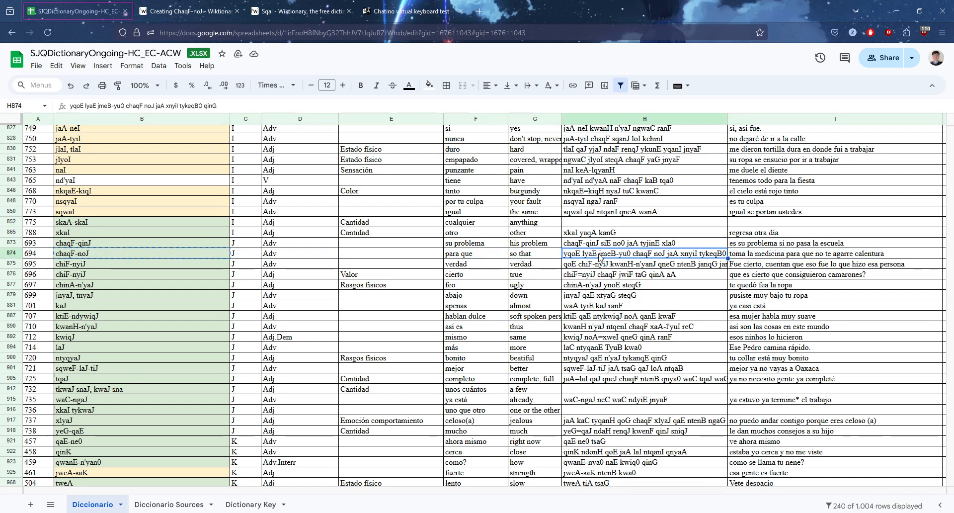
click(187, 11)
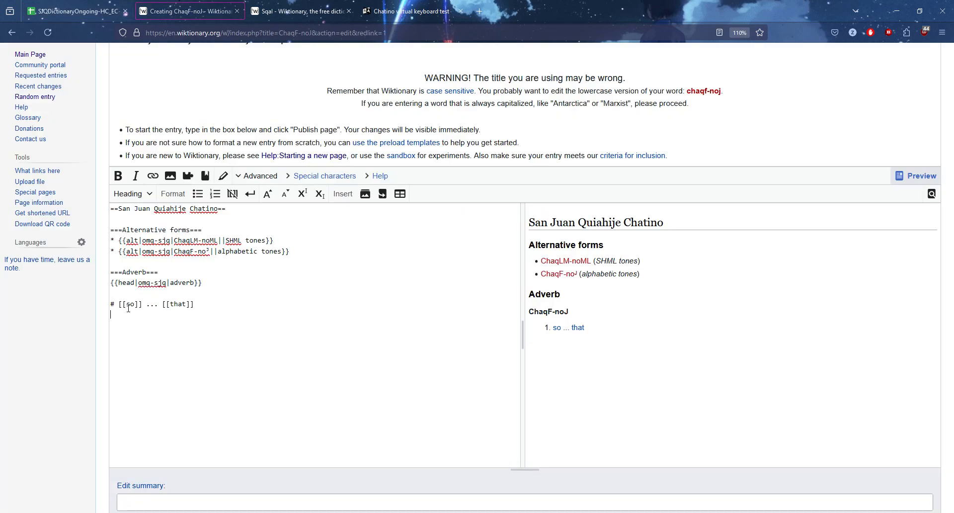
Below the definition, start a usage example with #: {{ux|omq-sjq| and insert the sentence yqoE lyaE jmeB-yu0 chaqF noJ jaA xnyiI tykeqB0 qinG.
text(#:)
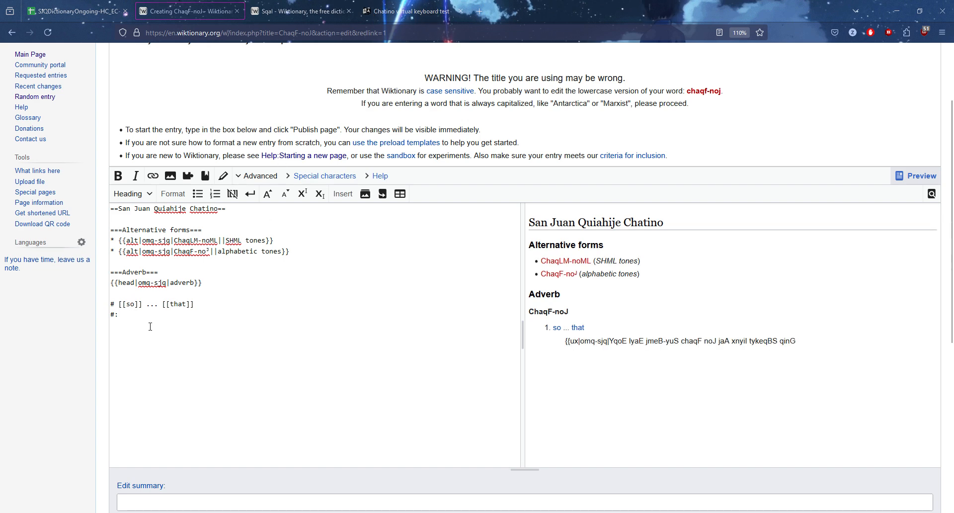
click(124, 317)
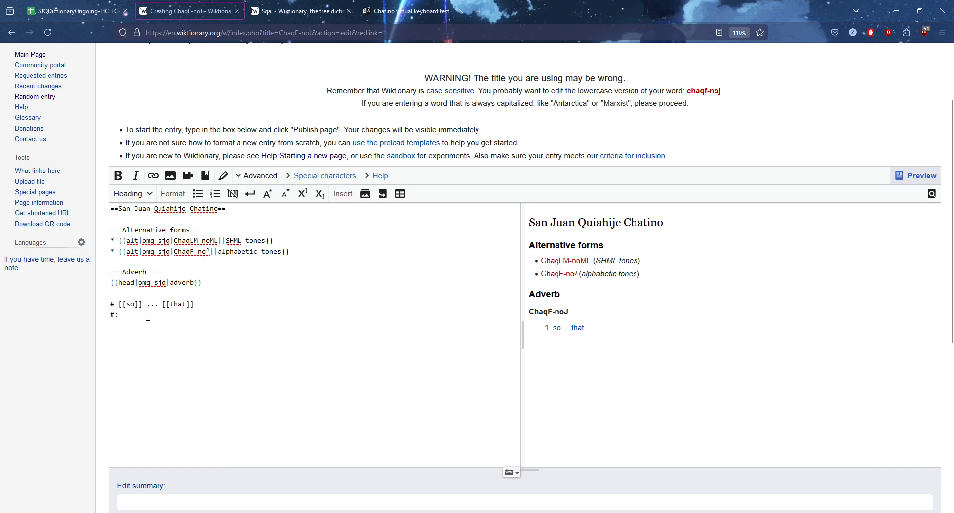
text({{ux|)
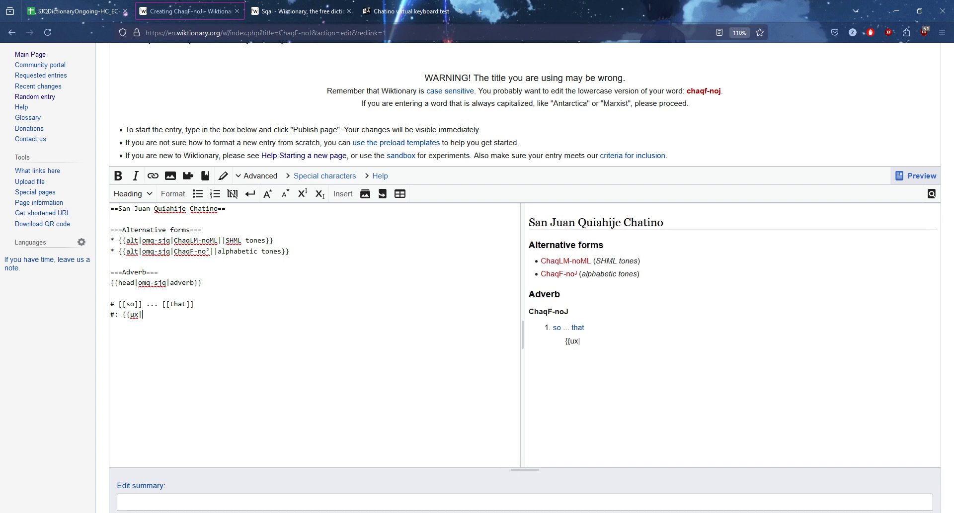
text(omg-sjg)
text(|)
text(ygoE lyaE jmeB-yu0 chagF noJ jaA xnyiI tykeqB0 qinG)
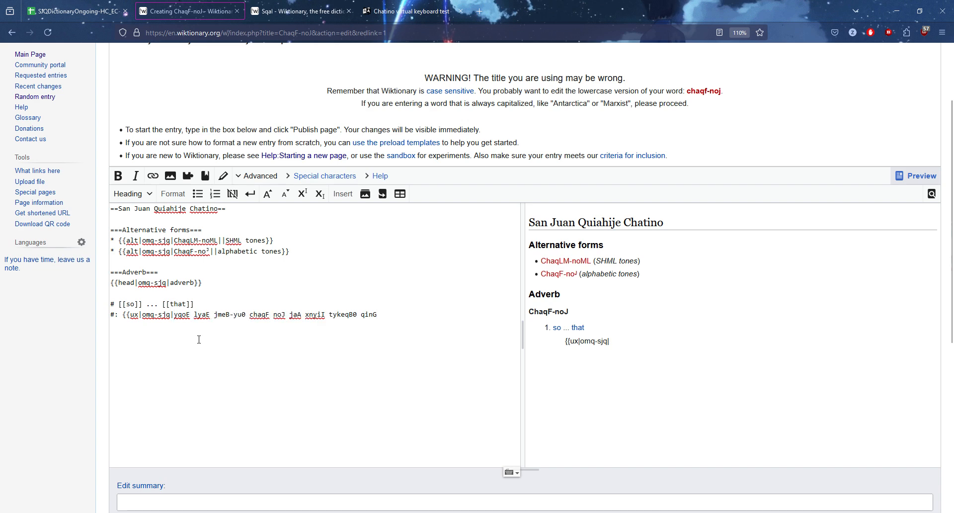
Capitalize the example sentence's first letter and replace the 0 with S in jmeB-yu0 and tykeqB0.
click(178, 317)
key(BackSpace)
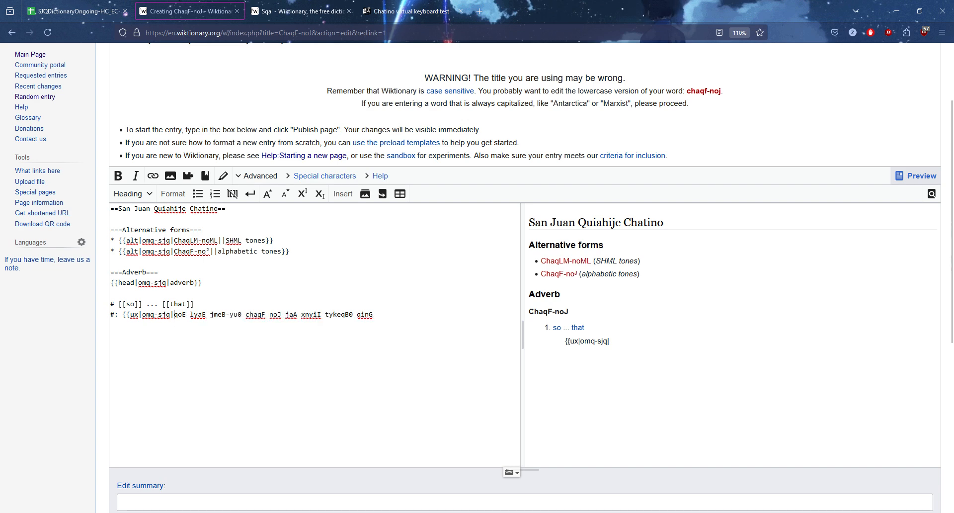
text(Y)
click(245, 317)
key(BackSpace)
text(S)
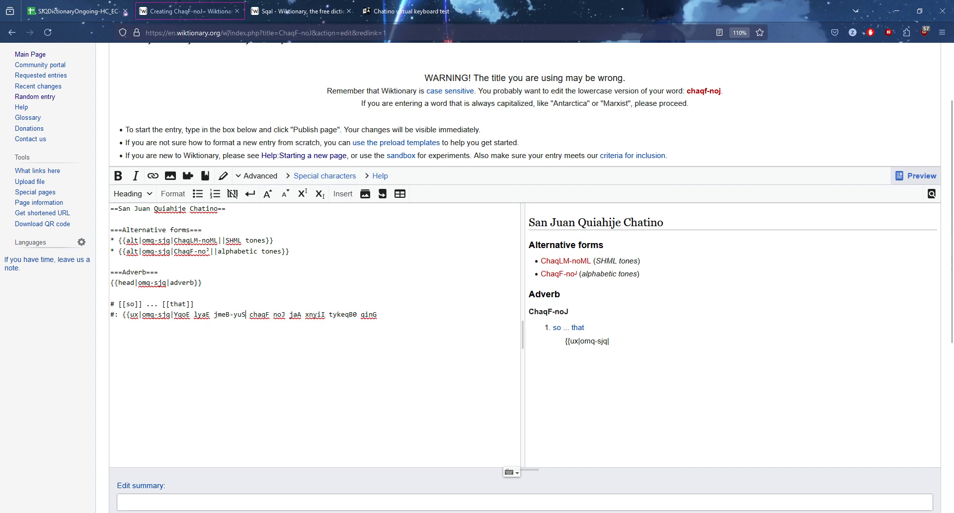
click(356, 314)
key(BackSpace)
text(S)
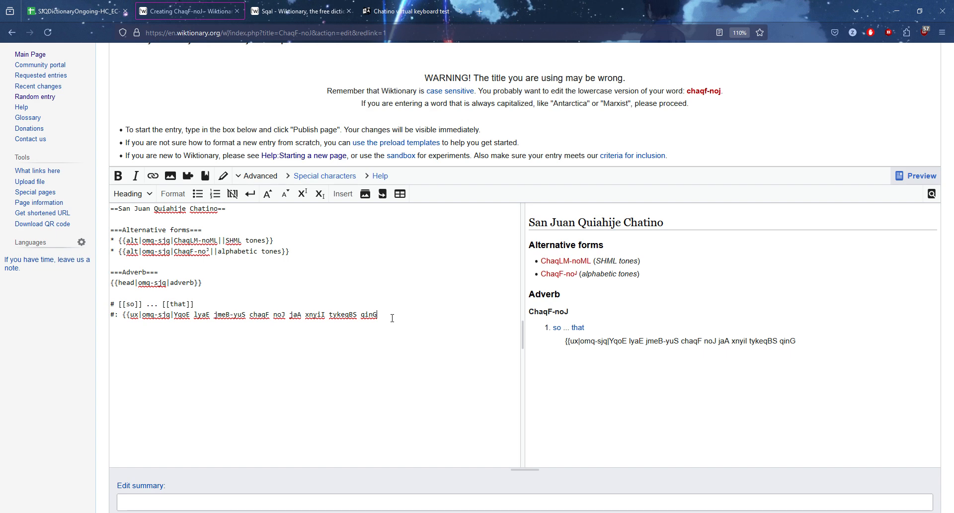
Add a | after the example sentence, then look up its Spanish translation in the spreadsheet and return to the entry.
text(|)
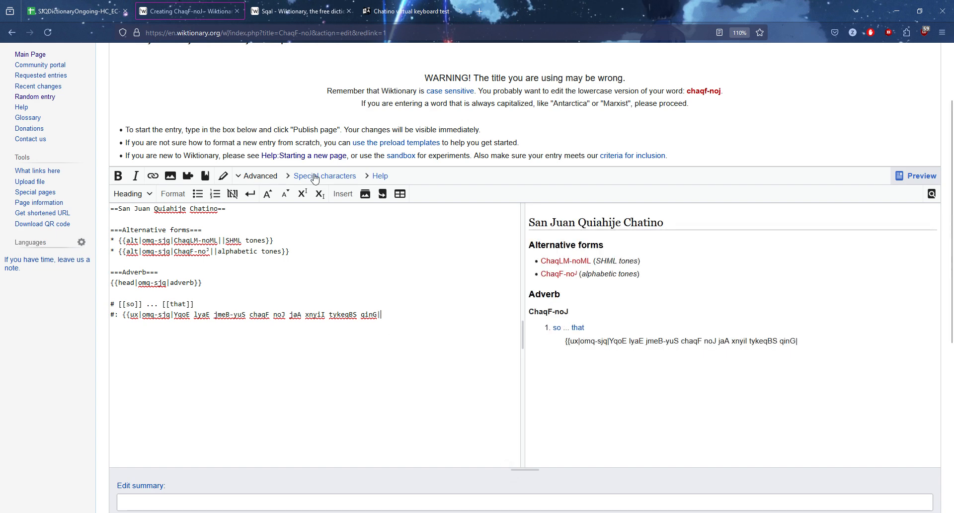
click(79, 17)
key(Right)
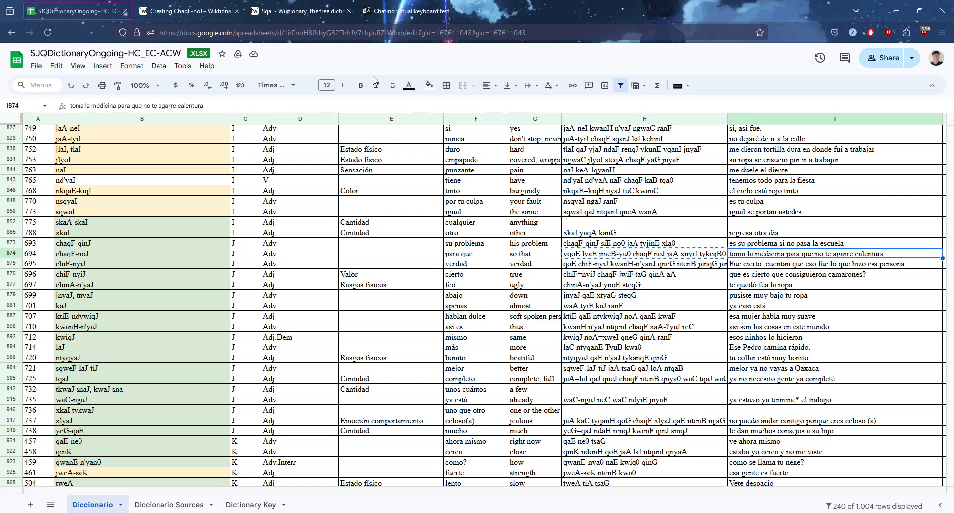
click(213, 11)
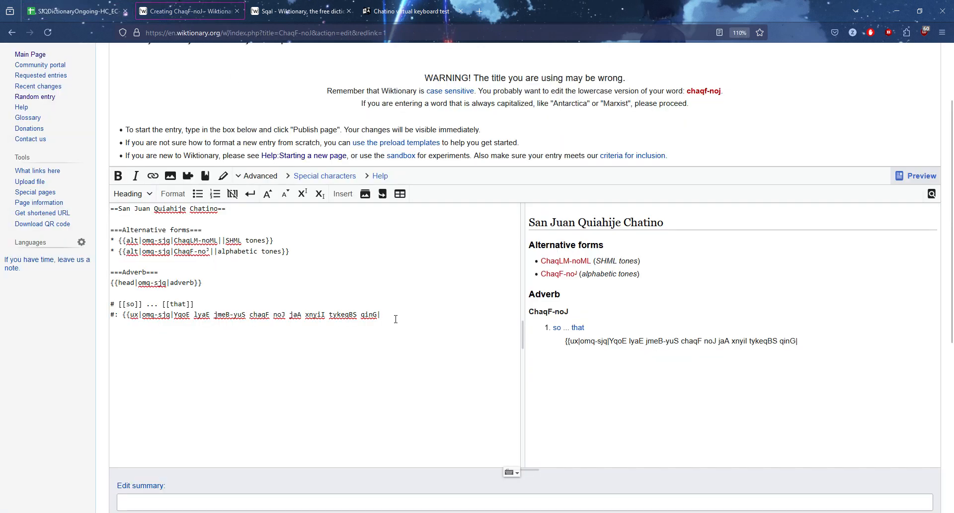
Copy the Spanish translation of the chaqF-noJ example sentence from the spreadsheet and return to the Wiktionary entry.
click(107, 11)
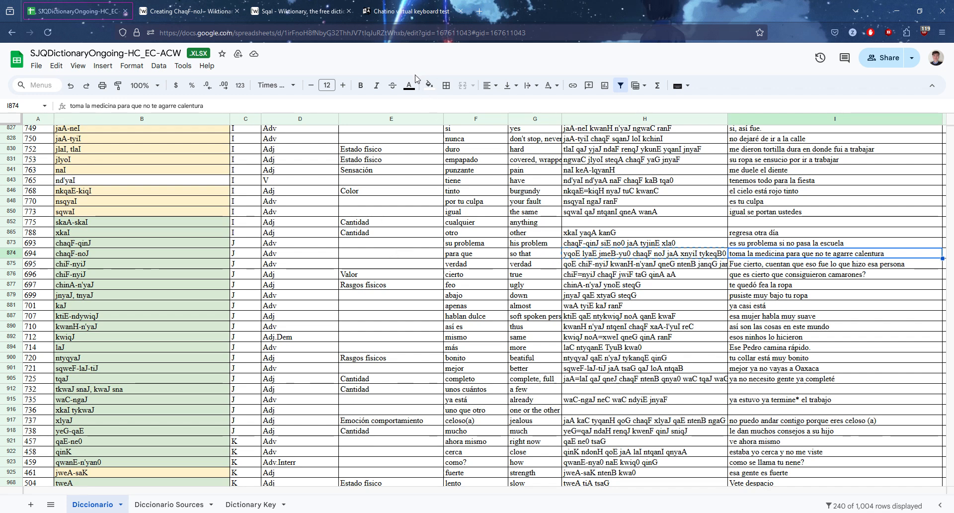
key(ctrl+c)
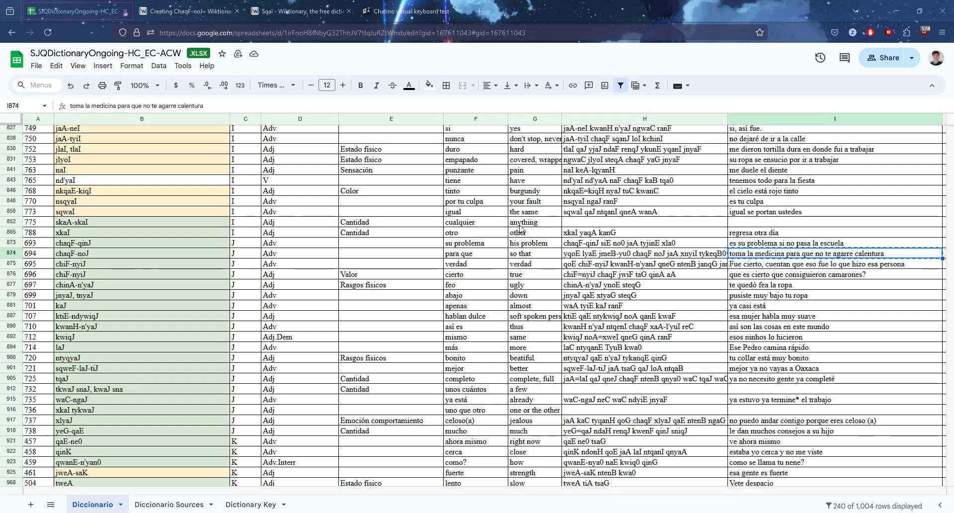
scroll(514, 350, down, 3)
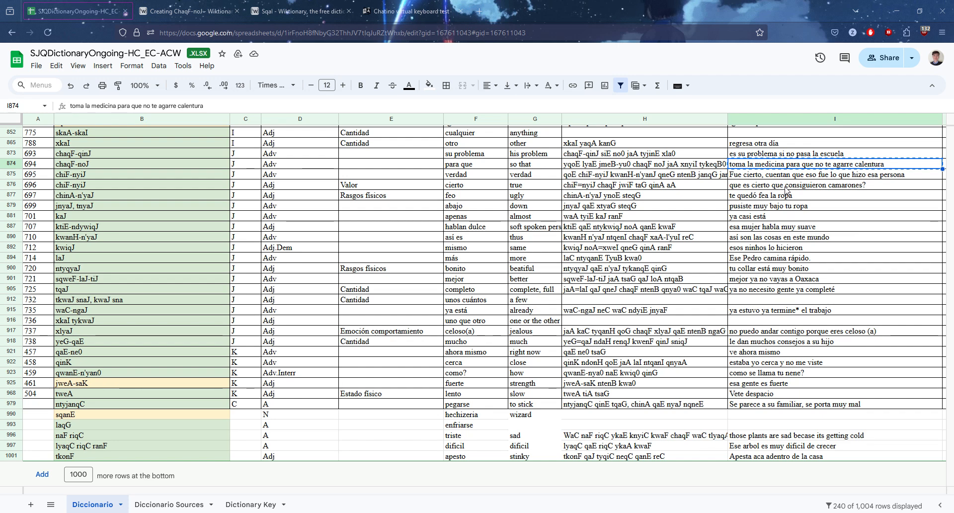
click(199, 11)
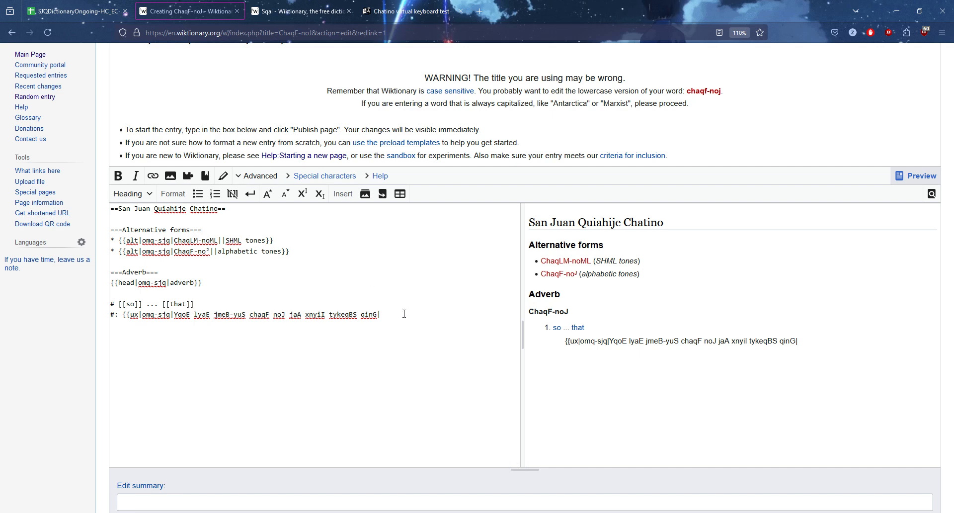
Add the English translation Take medicine so that you don't get hot.* to the usage example and close the template with two closing braces.
text(Tka)
text(ake medicine so)
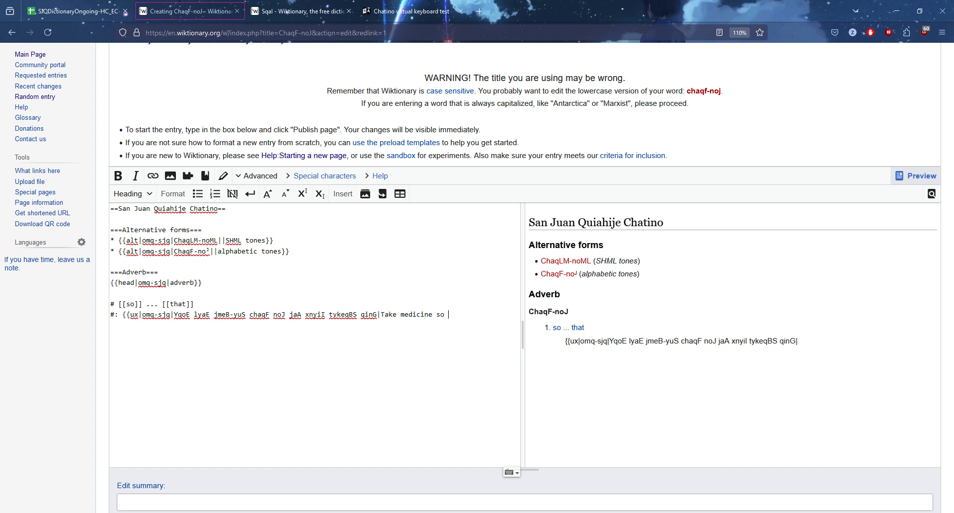
text( that you don't get hot.**)
drag(194, 304, 118, 304)
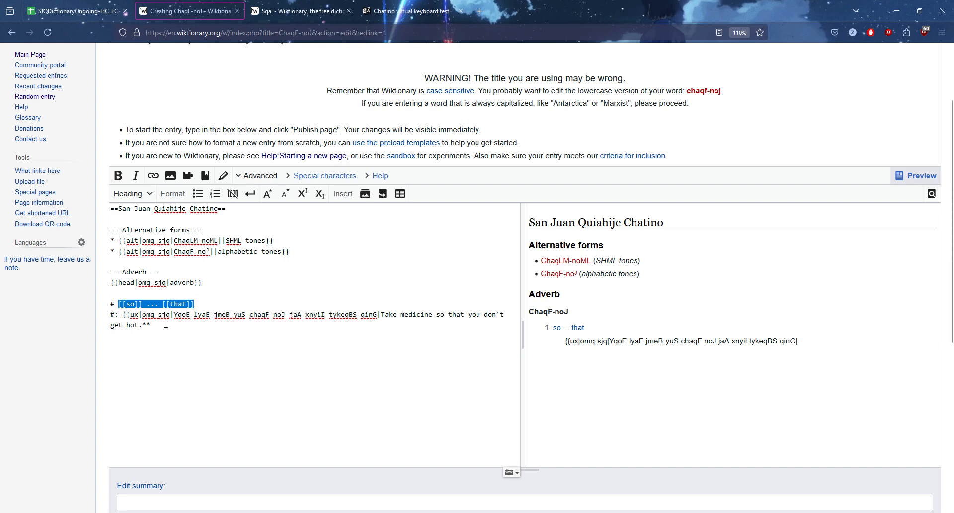
click(167, 324)
key(BackSpace)
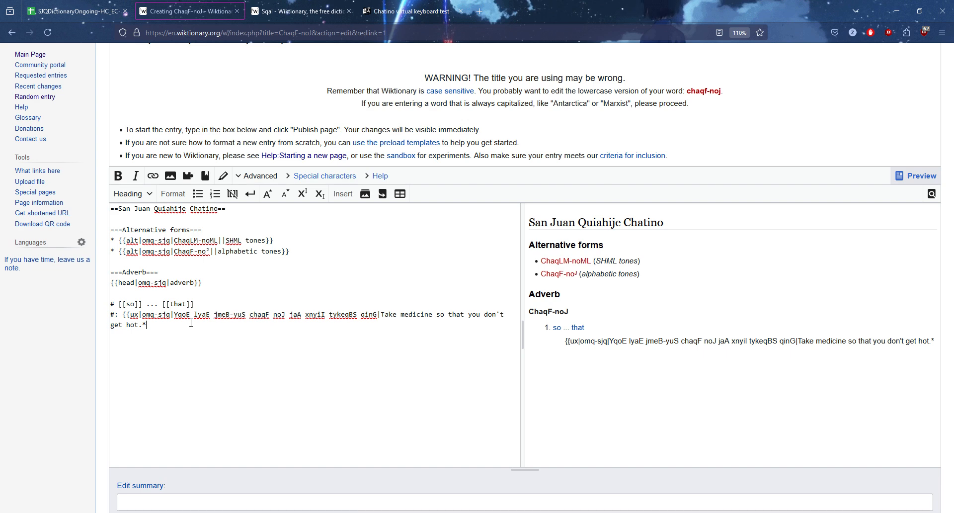
text(})
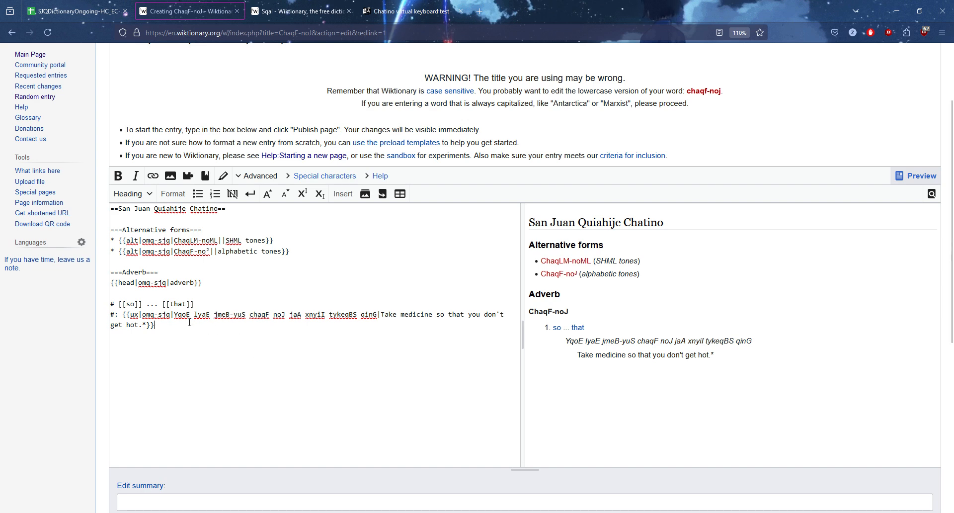
Bold chaqF noJ in the Chatino example sentence and so that in its English translation.
scroll(192, 322, up, 1)
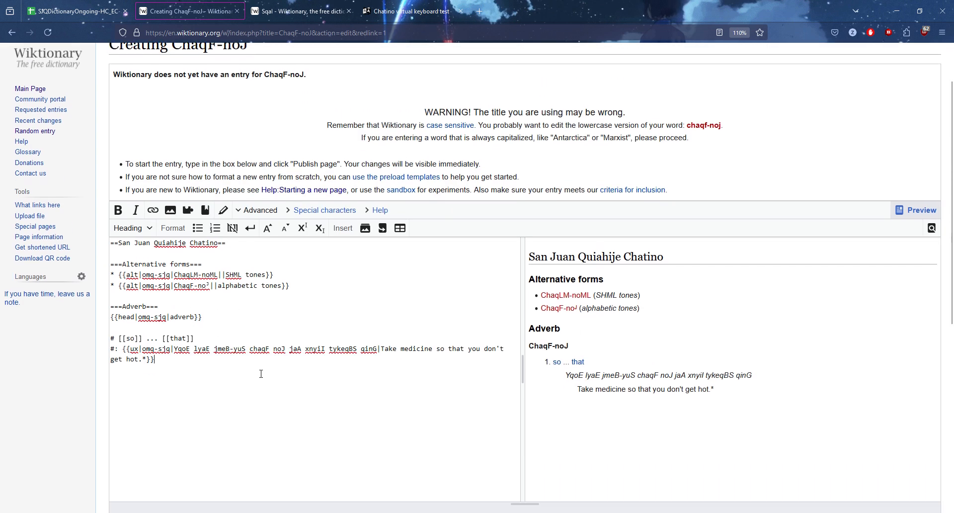
scroll(251, 355, up, 2)
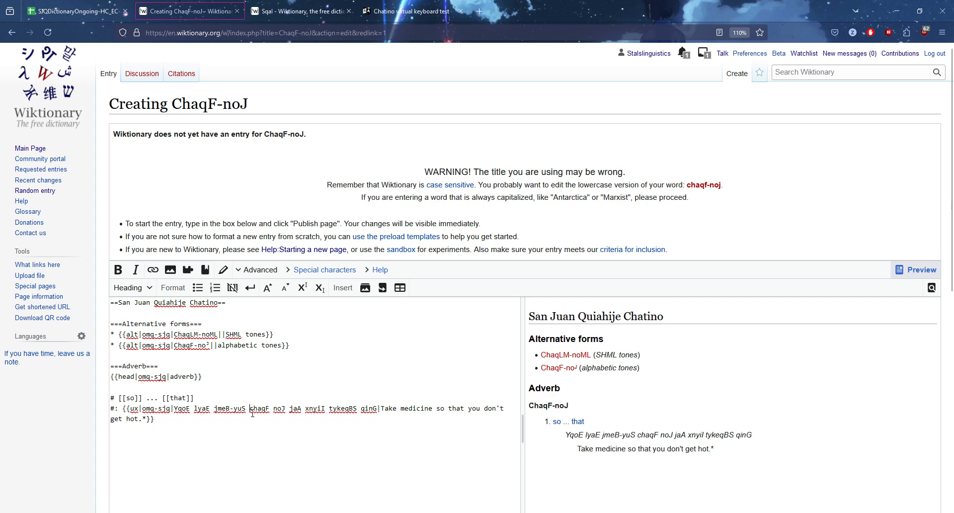
drag(250, 408, 284, 413)
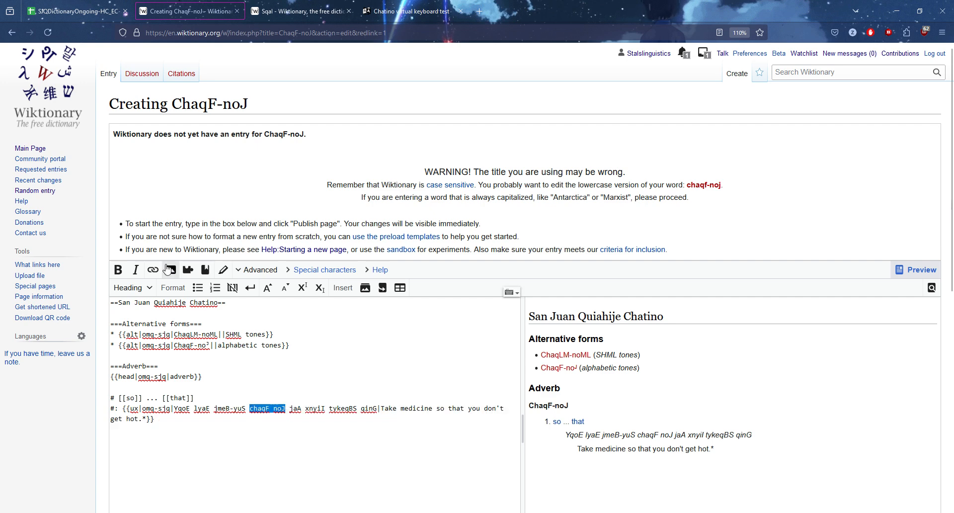
click(117, 270)
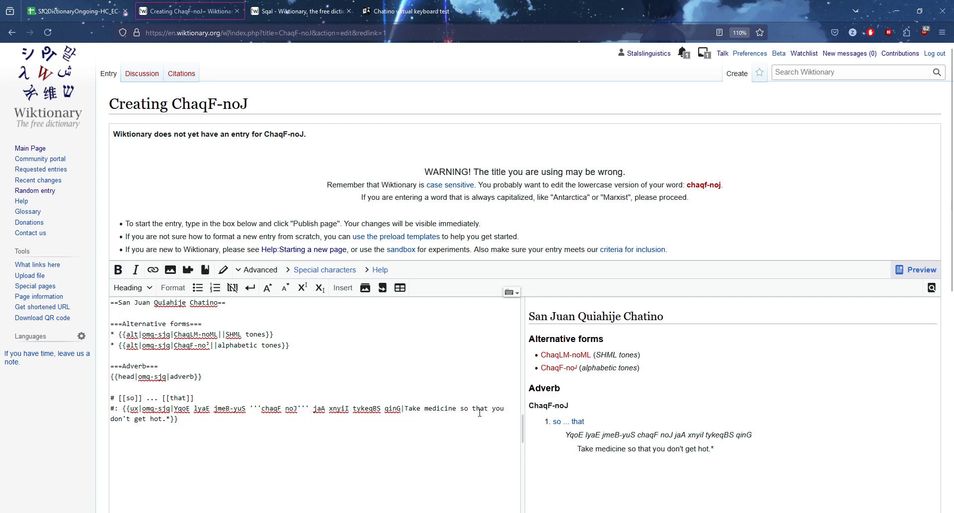
drag(462, 414, 488, 412)
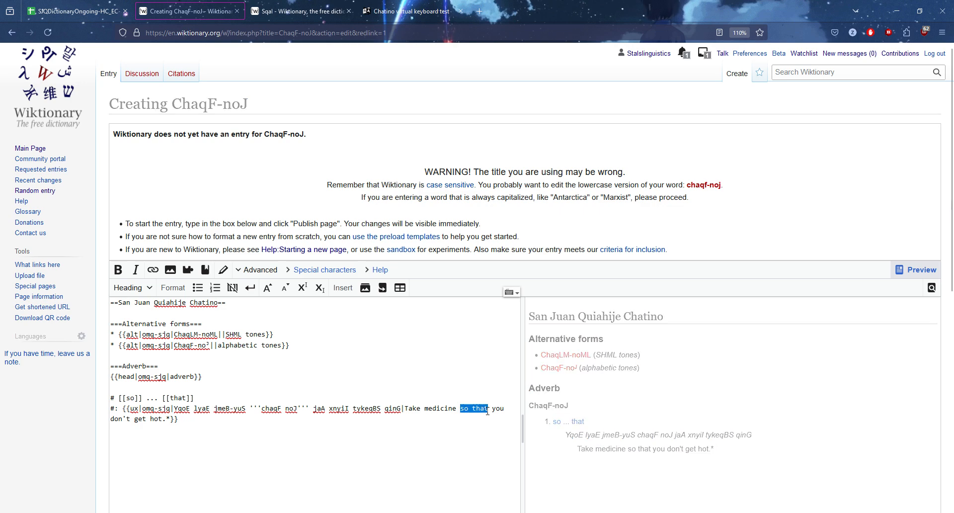
click(118, 269)
Review the wikitext and rendered preview of the ChaqF-noJ entry, including the bolded words in the usage example.
scroll(438, 362, down, 4)
click(280, 420)
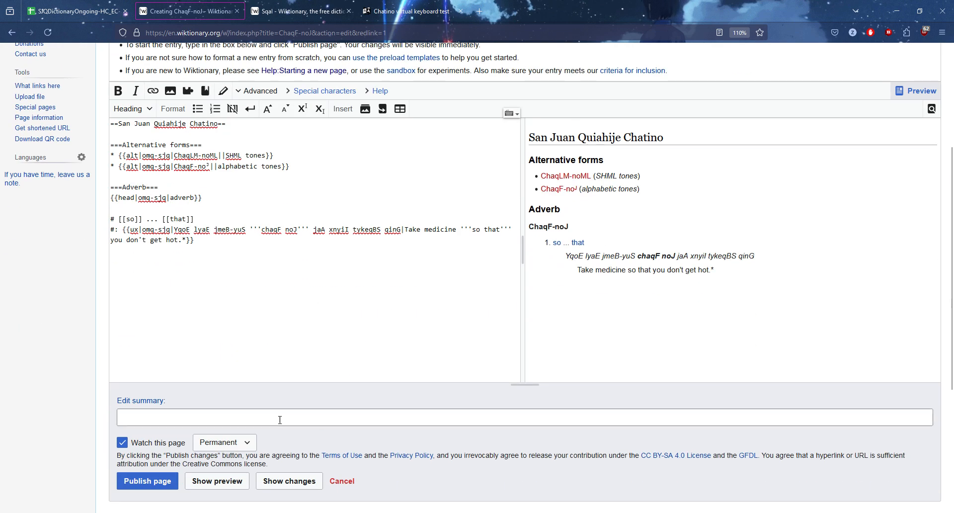
scroll(475, 356, up, 4)
scroll(493, 373, down, 4)
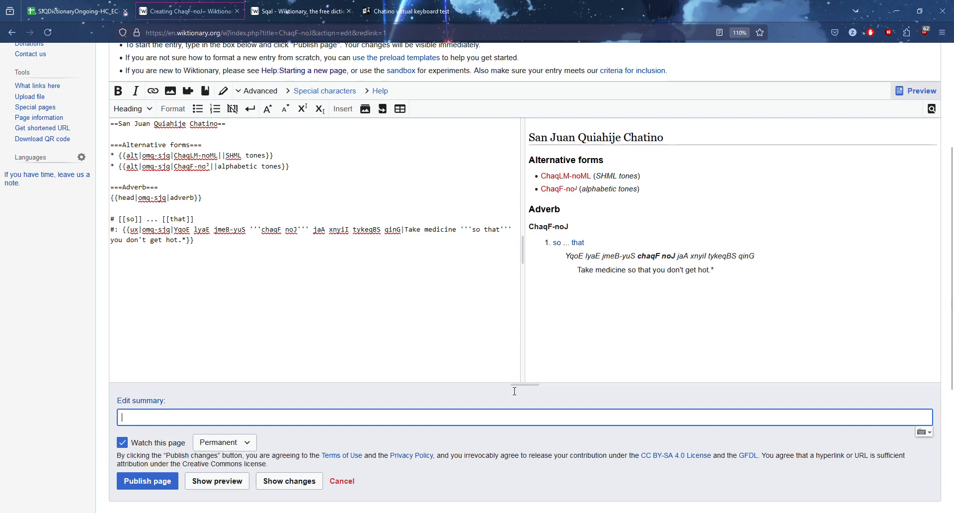
scroll(515, 391, up, 4)
scroll(514, 391, down, 4)
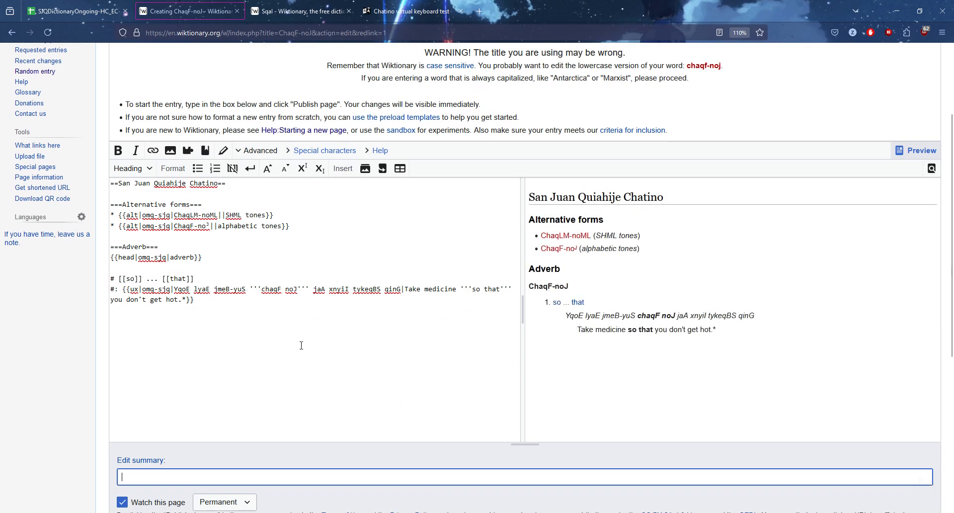
scroll(300, 345, up, 4)
scroll(303, 347, down, 1)
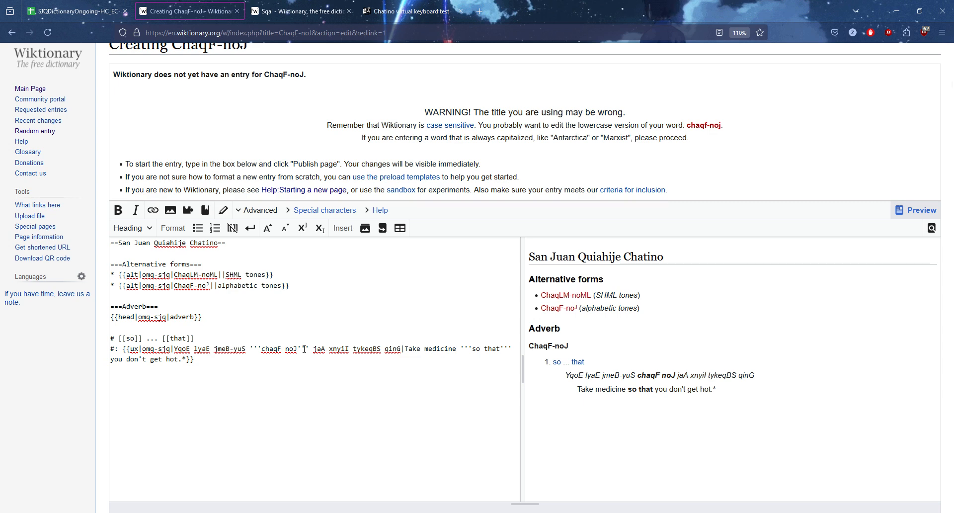
scroll(304, 349, down, 2)
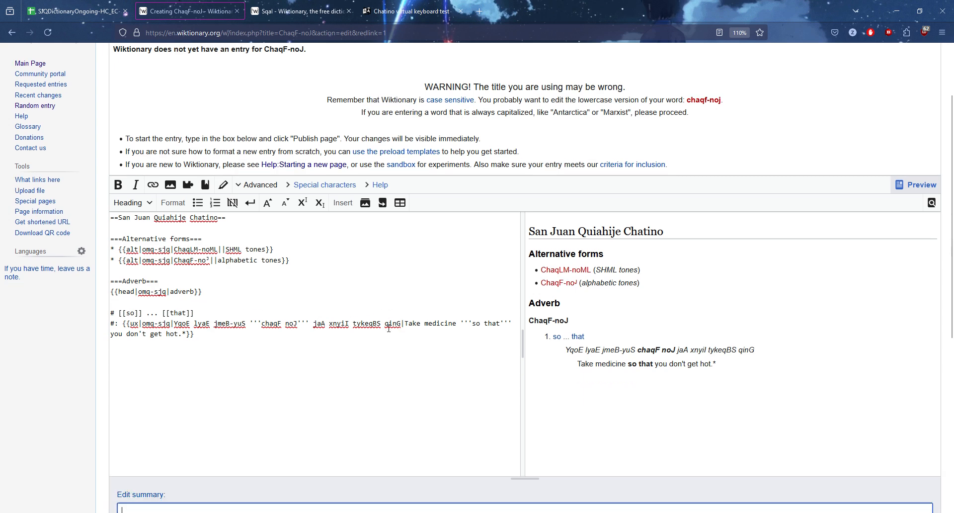
Fill in the edit summary with the saved SJQ Chatino adverb text ending Sentences elaborated on via interpretation. English translation may need to be expanded.
click(192, 417)
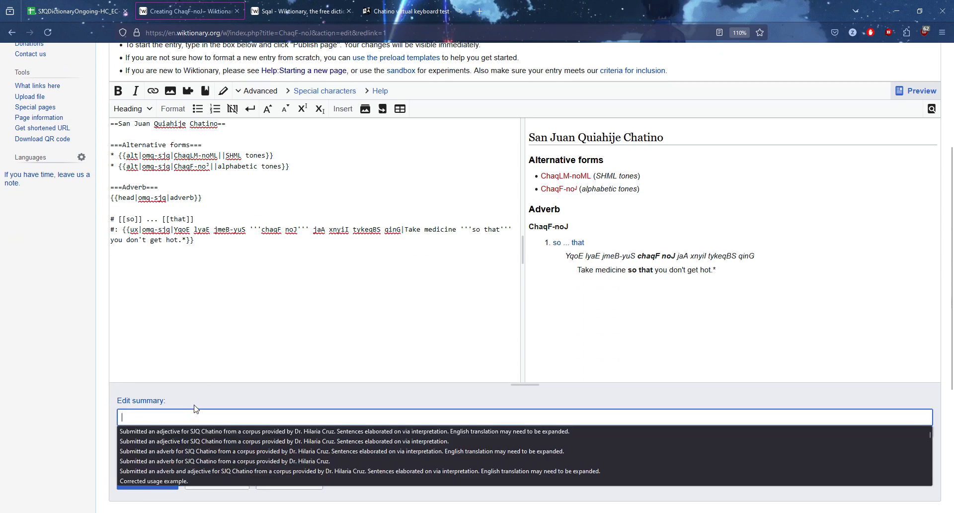
key(Escape)
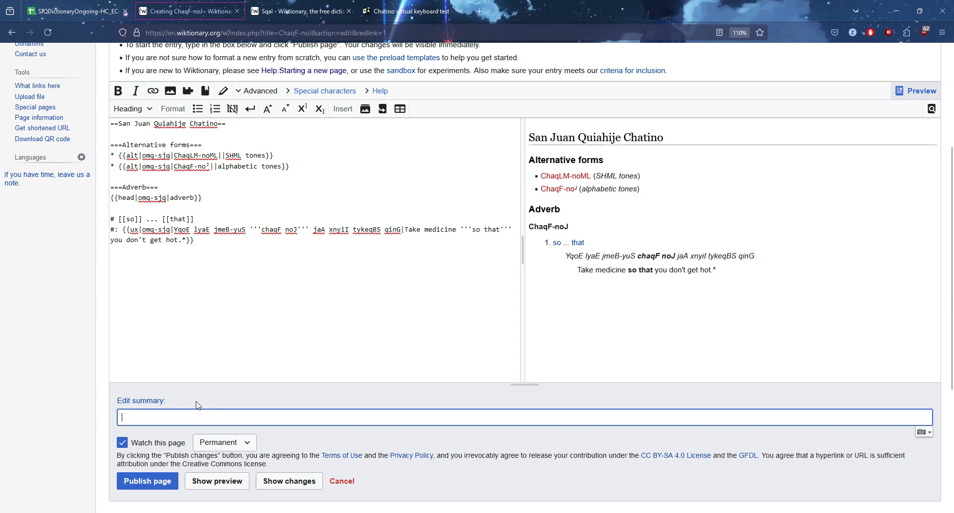
text(adverb)
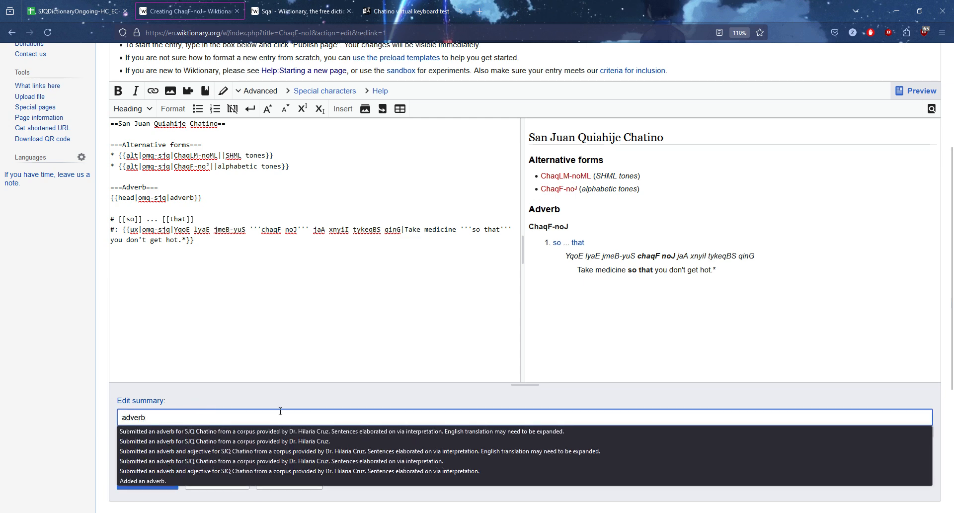
click(274, 431)
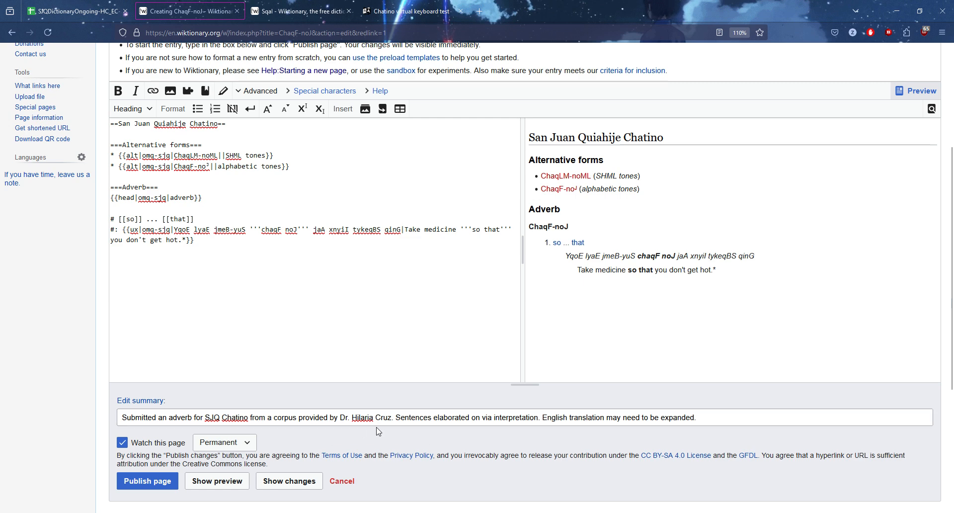
drag(397, 423, 539, 421)
click(187, 242)
drag(542, 418, 721, 424)
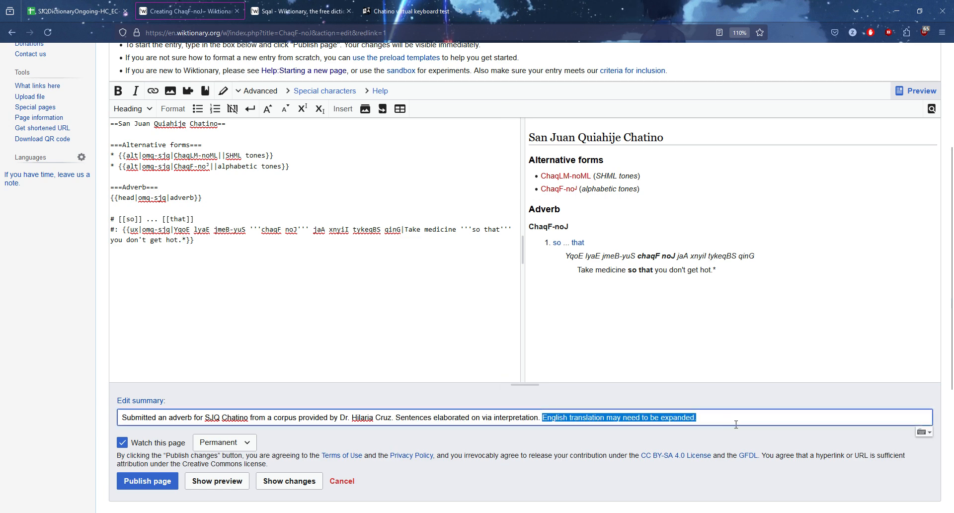
click(735, 424)
click(723, 401)
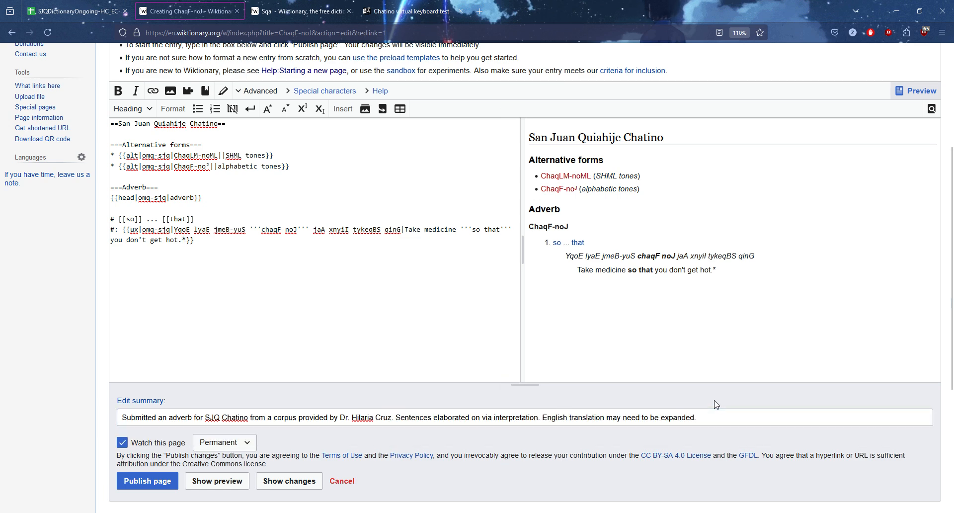
Check the entry source and preview once more, publish the ChaqF-noJ page and highlight its title.
scroll(499, 394, up, 3)
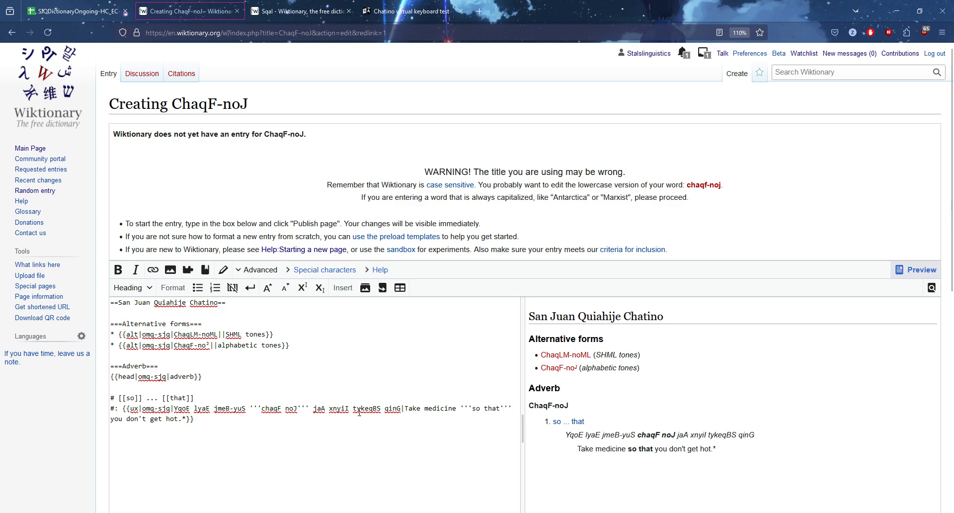
scroll(360, 413, down, 6)
scroll(358, 412, up, 4)
scroll(358, 411, down, 1)
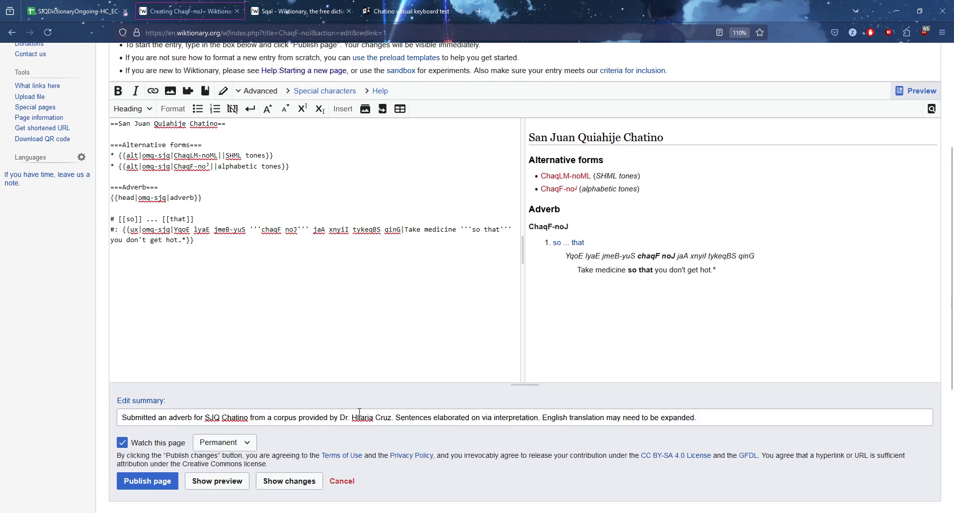
click(116, 481)
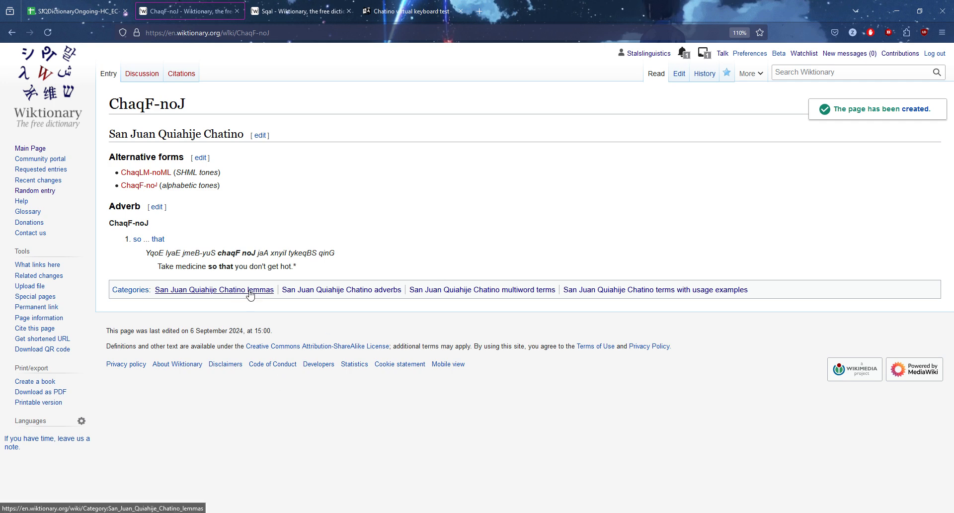
drag(187, 105, 106, 111)
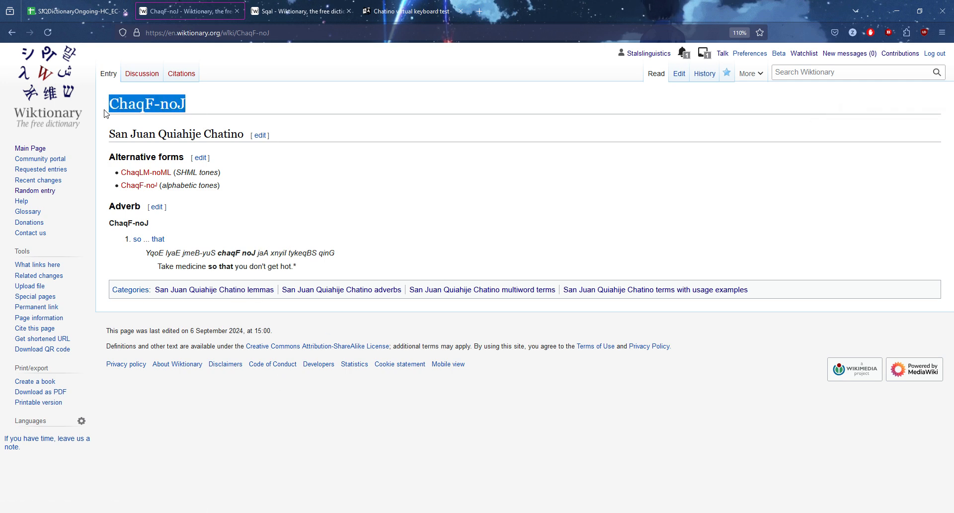